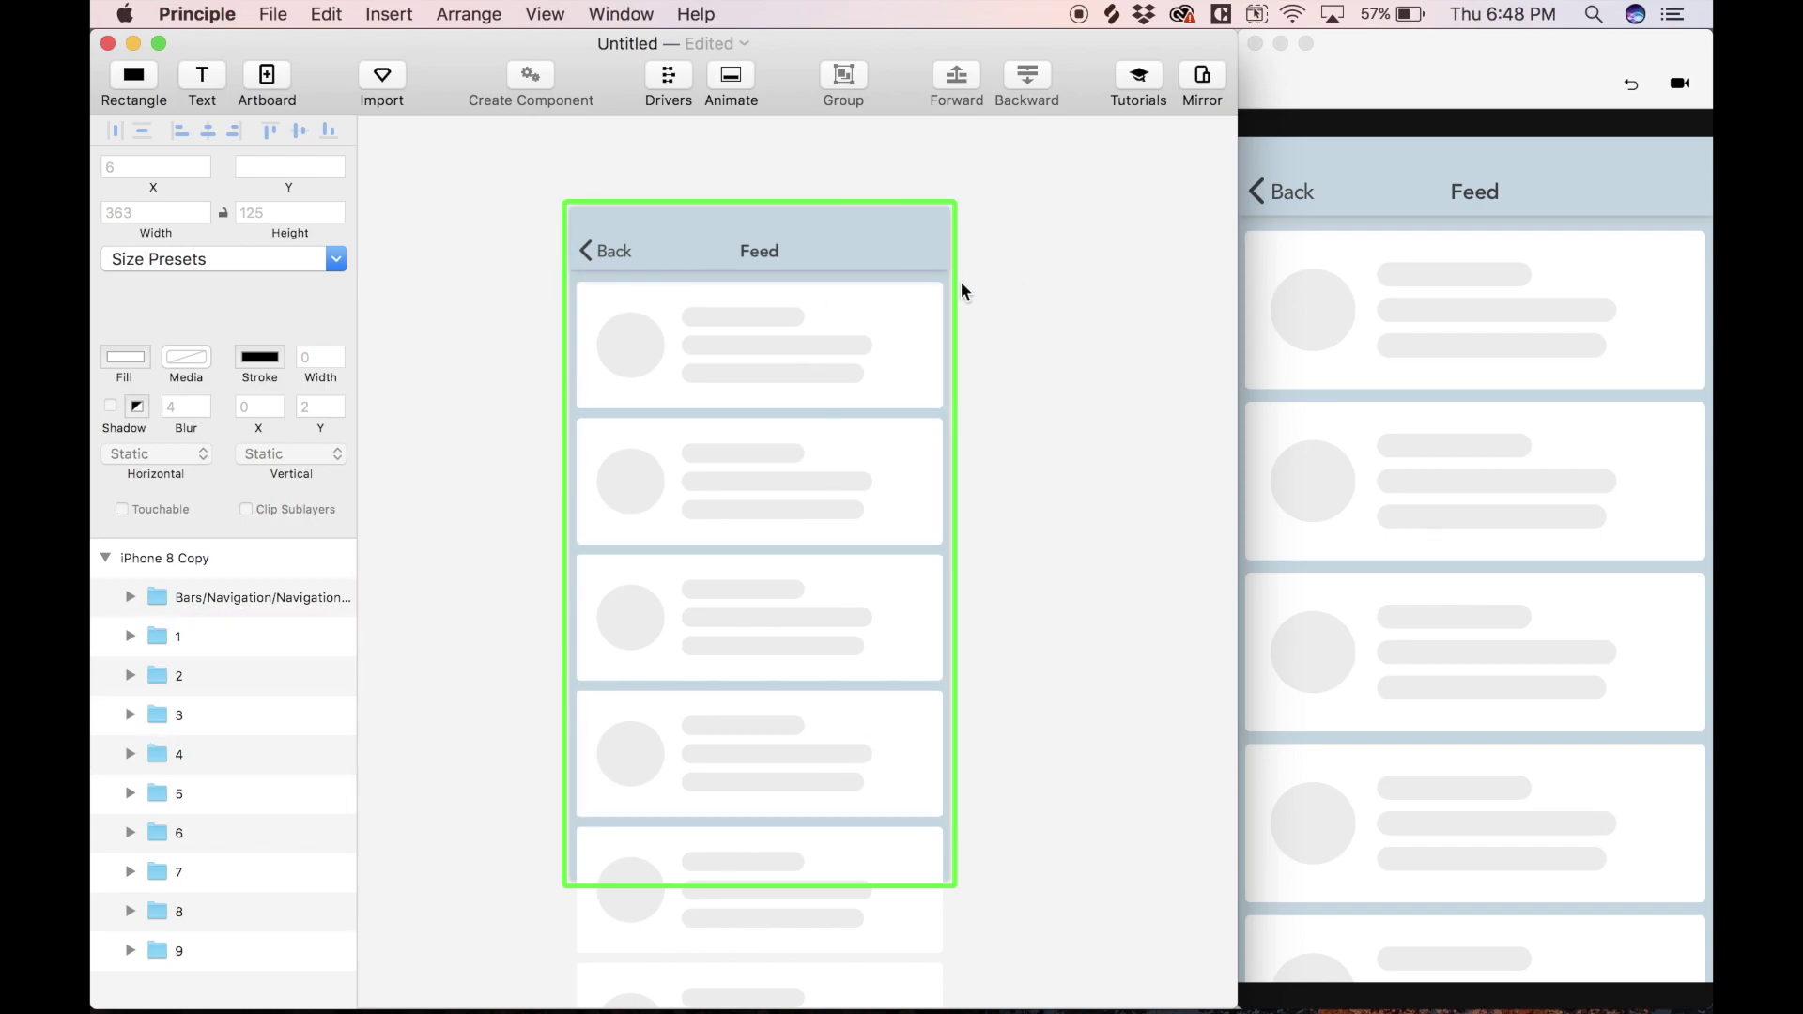
left_click(877, 452)
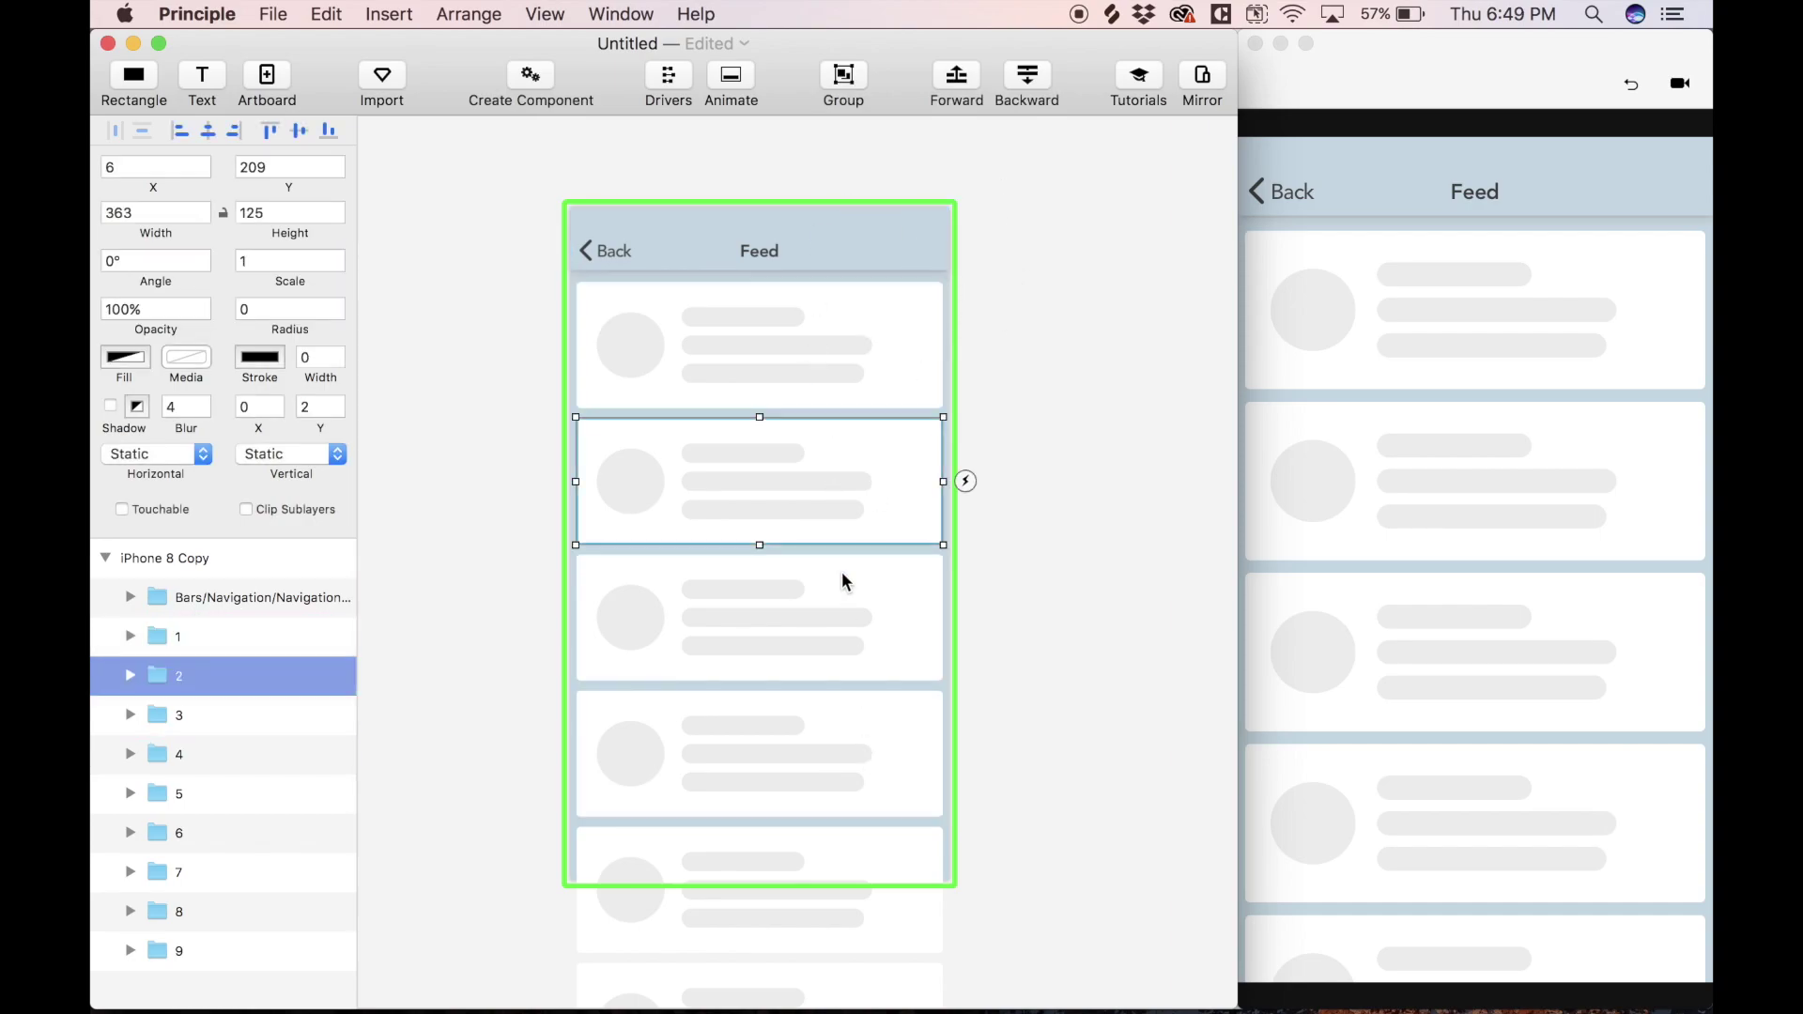
left_click(826, 601)
left_click(813, 380)
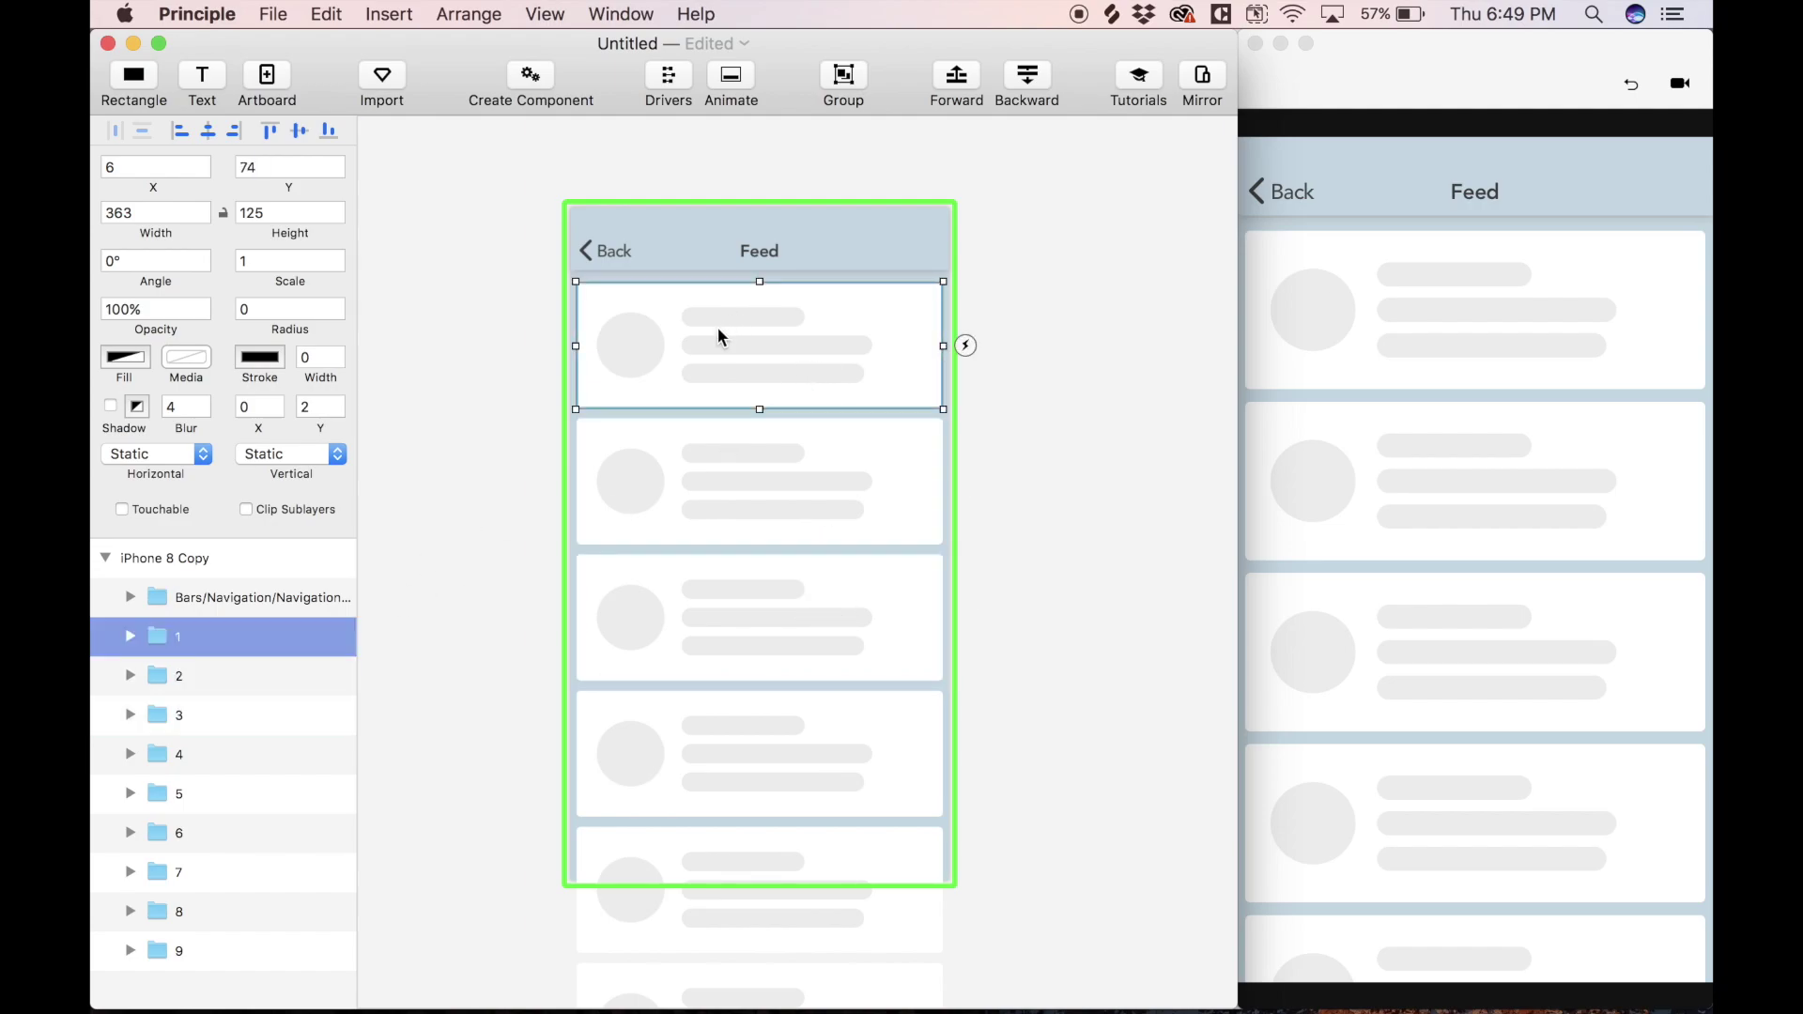
left_click(702, 499)
left_click(708, 590)
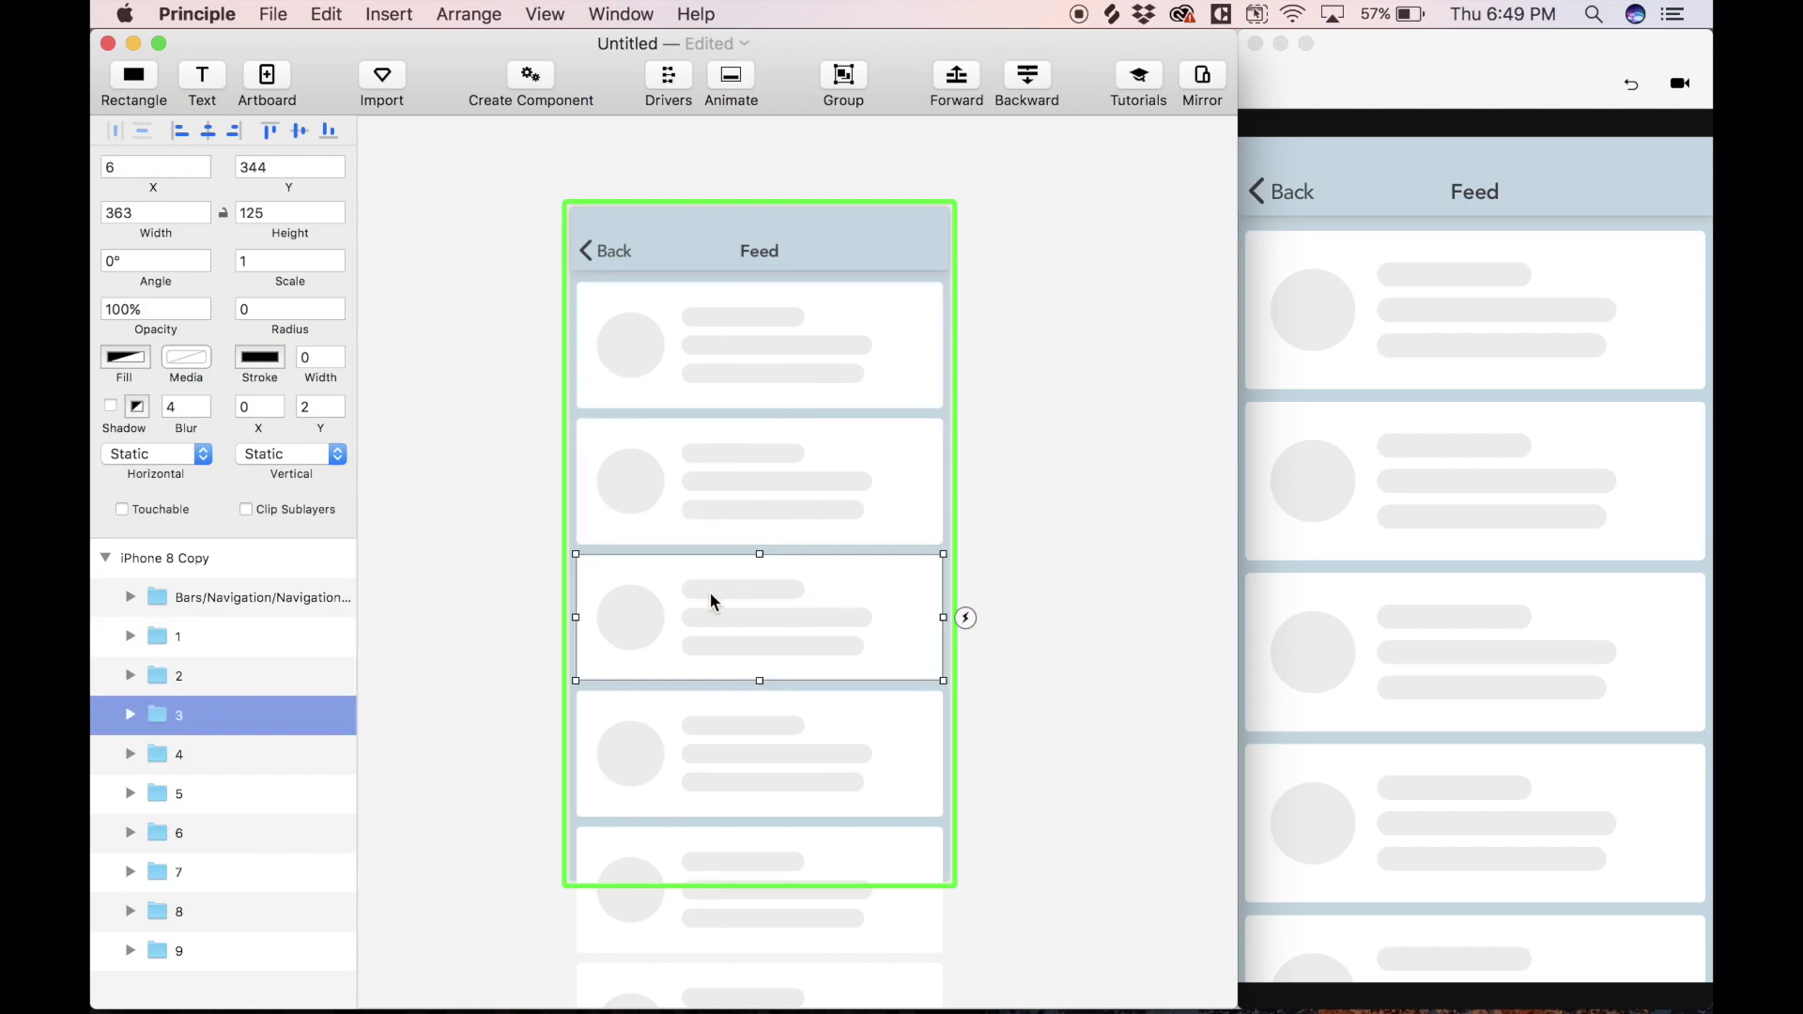
left_click(1101, 335)
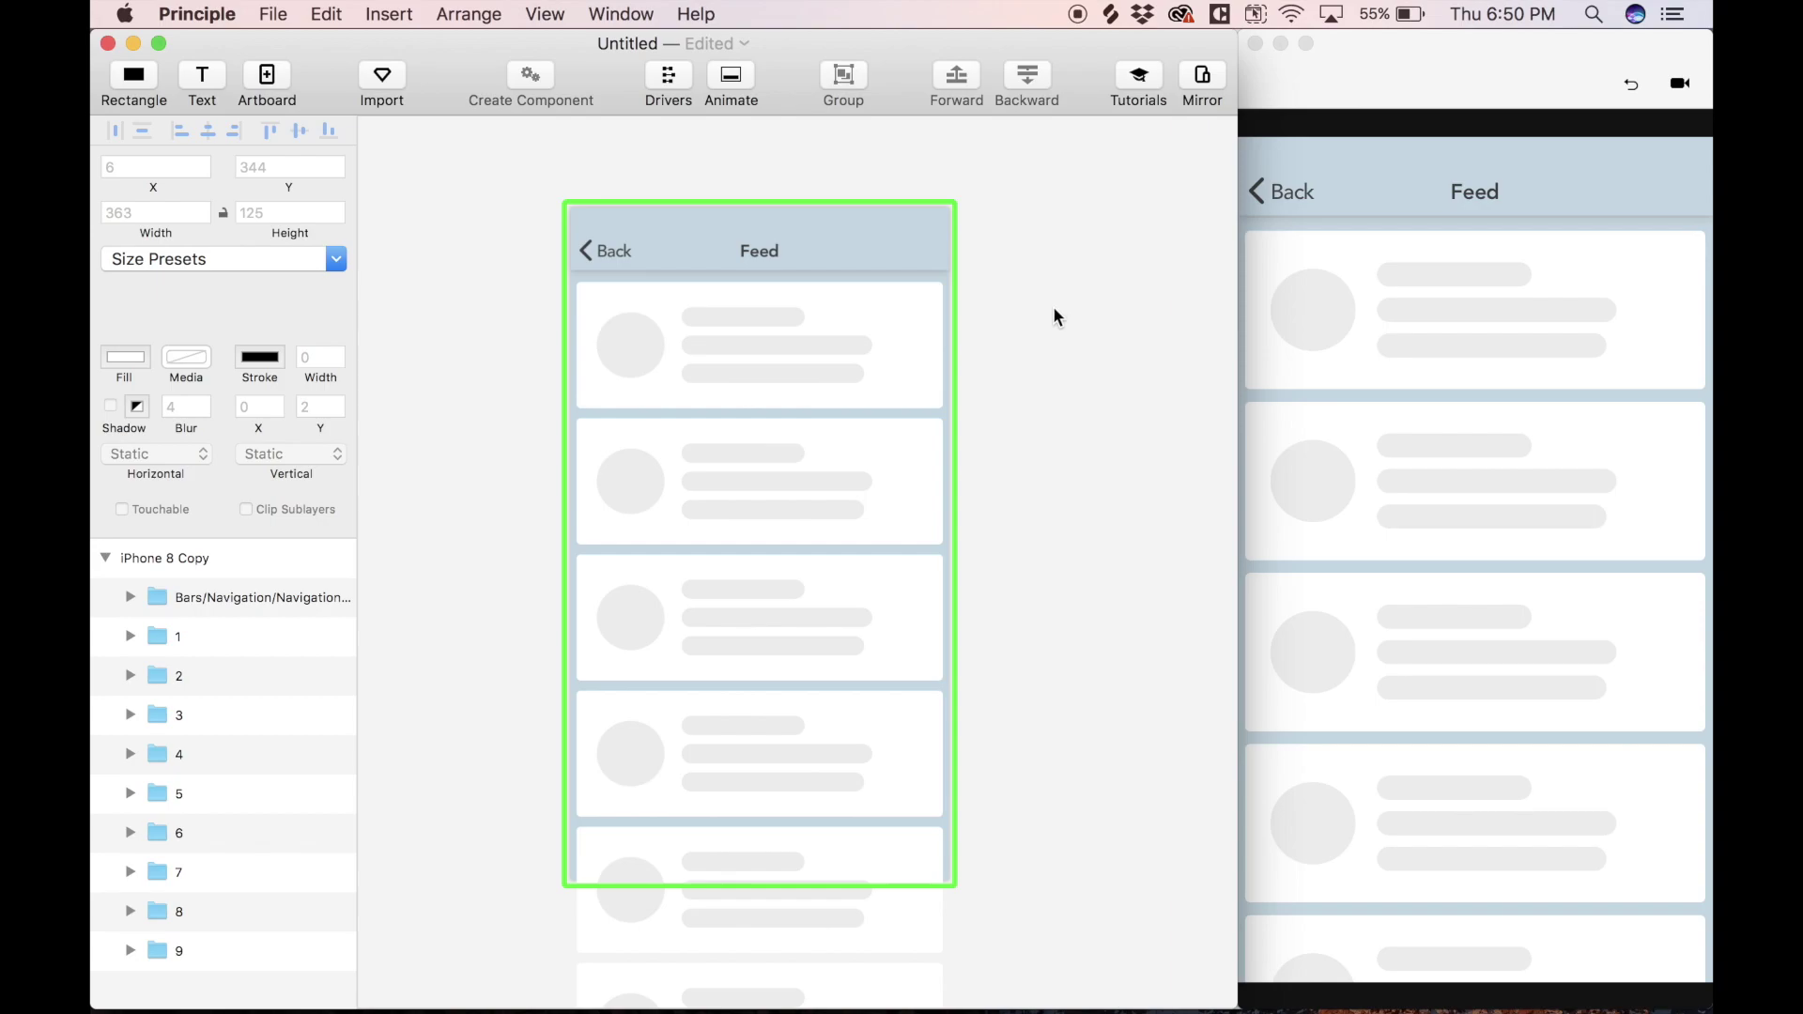
- Group the card layers 1 through 9 and rename the group "scroll group"
left_click(872, 335)
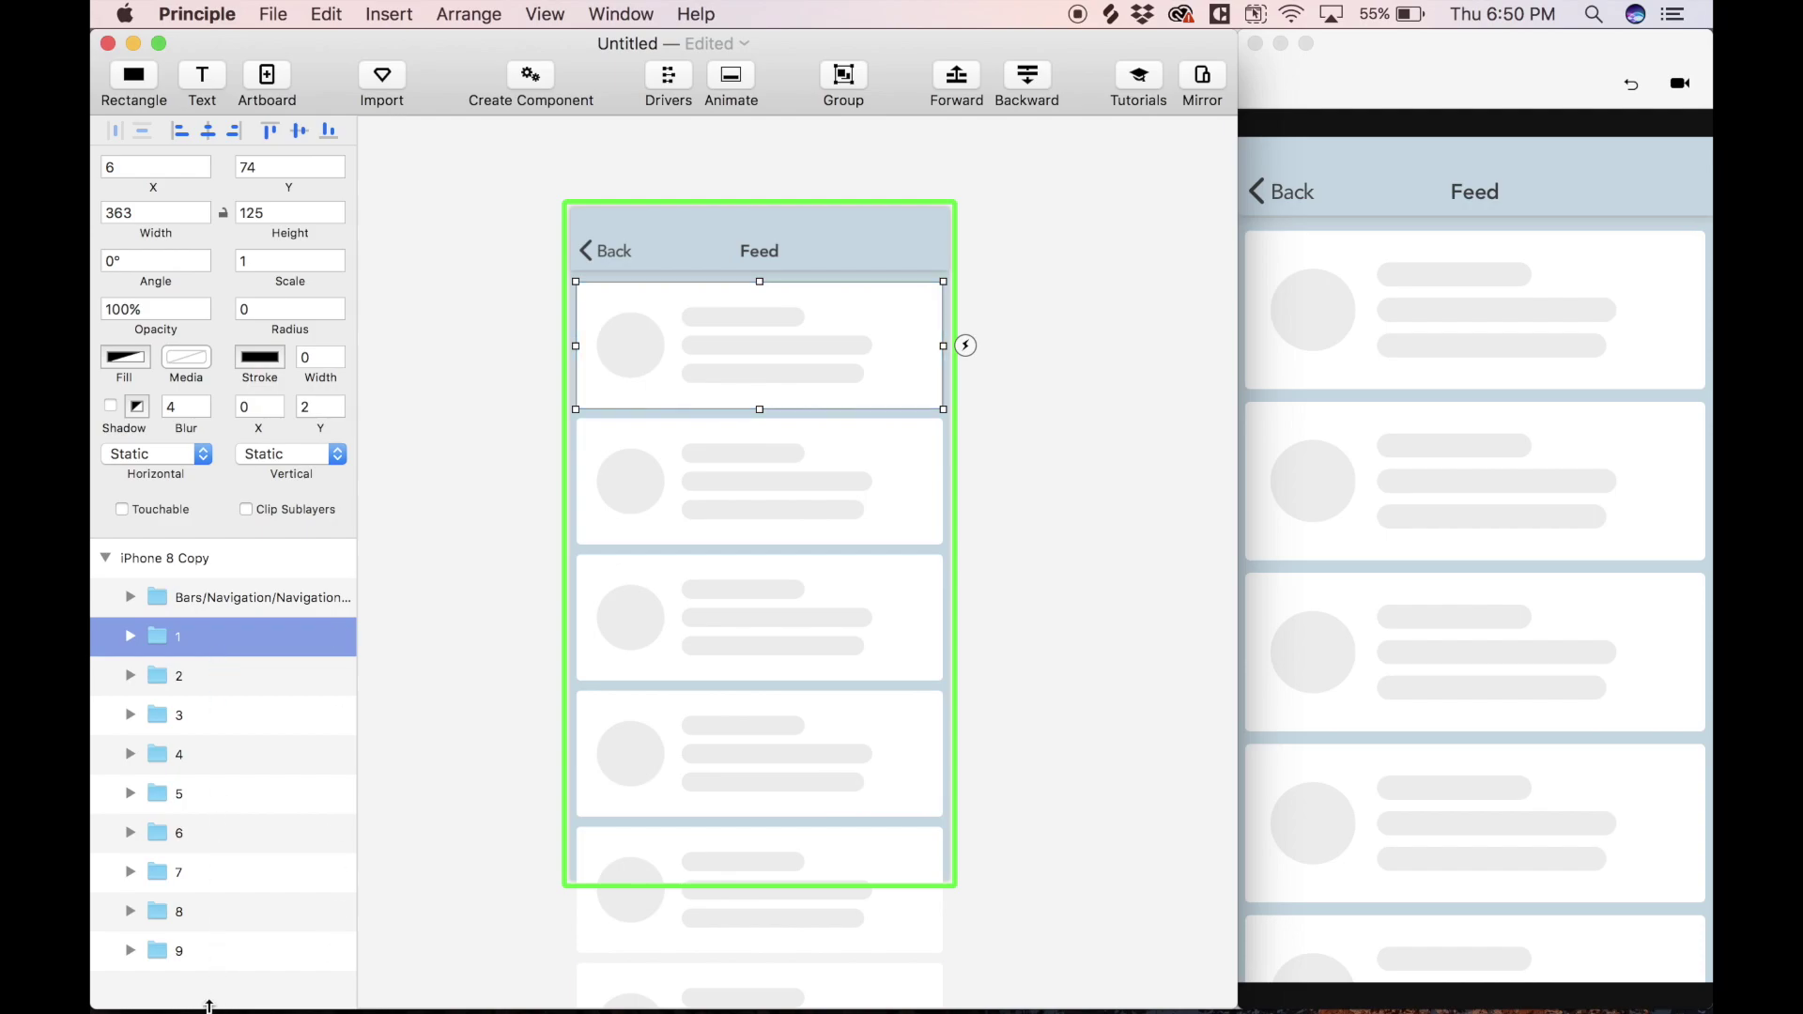
left_click(212, 954, "shift")
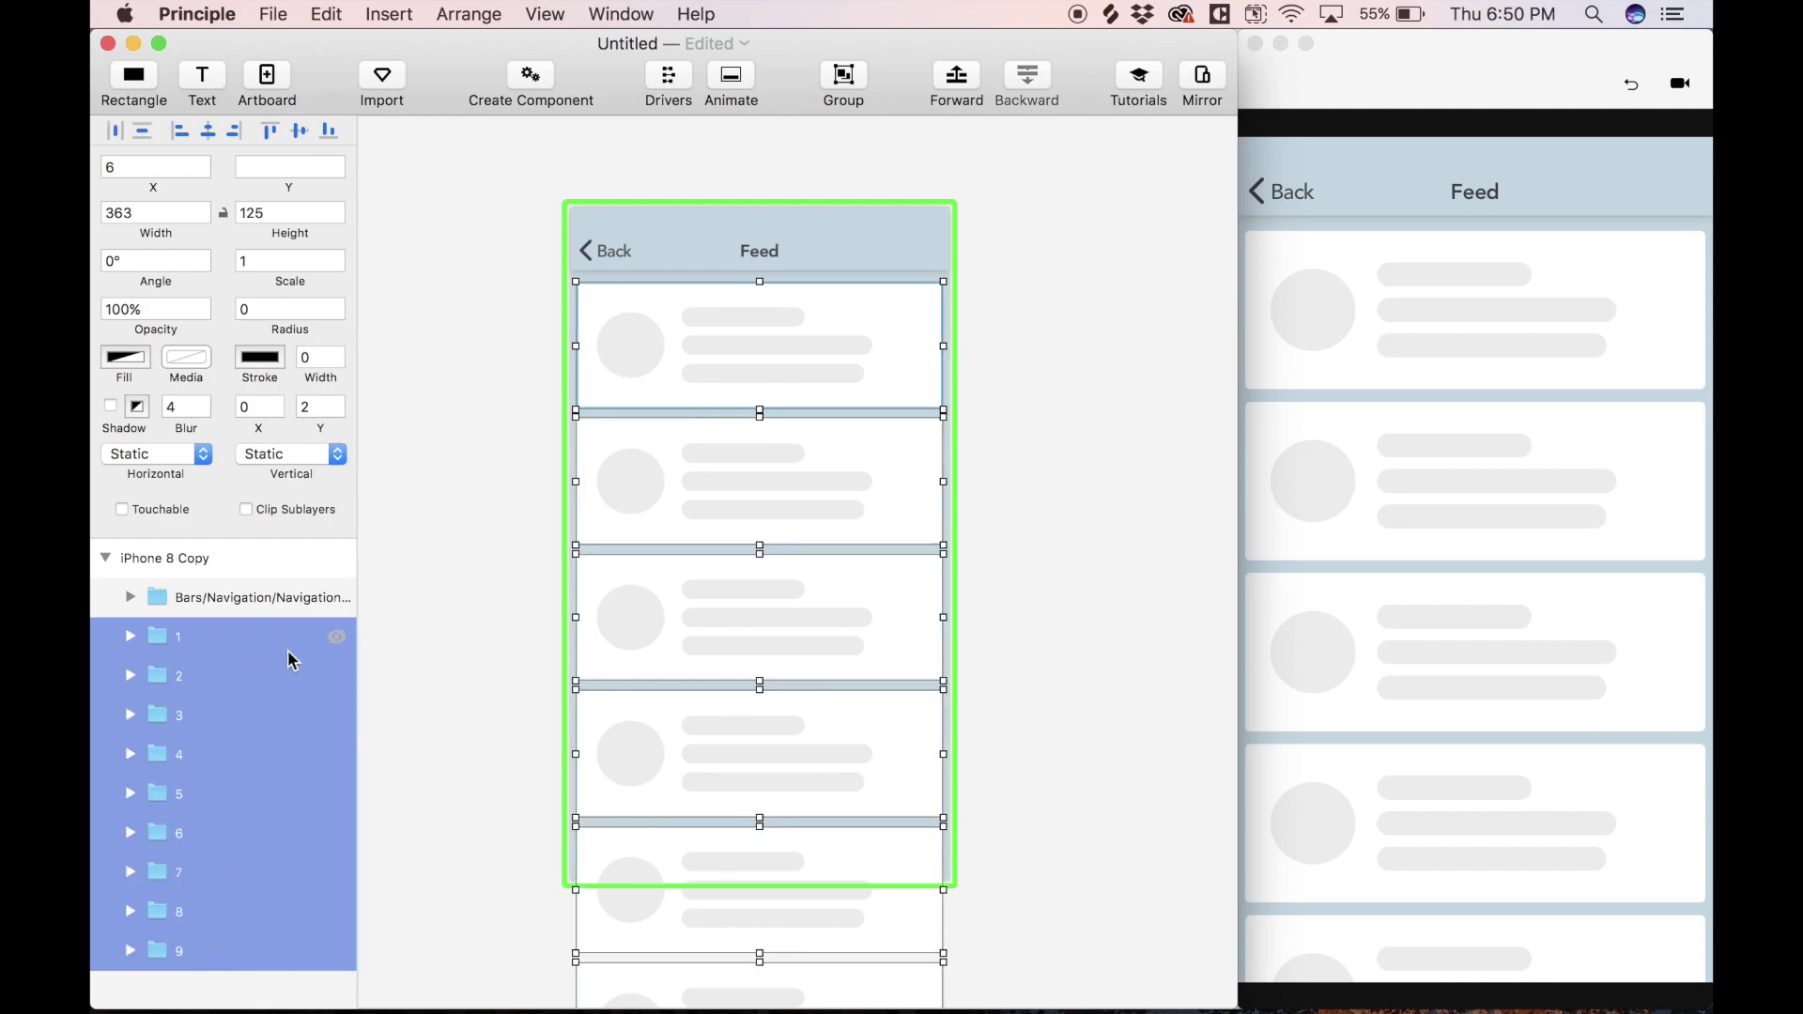
key("super+g")
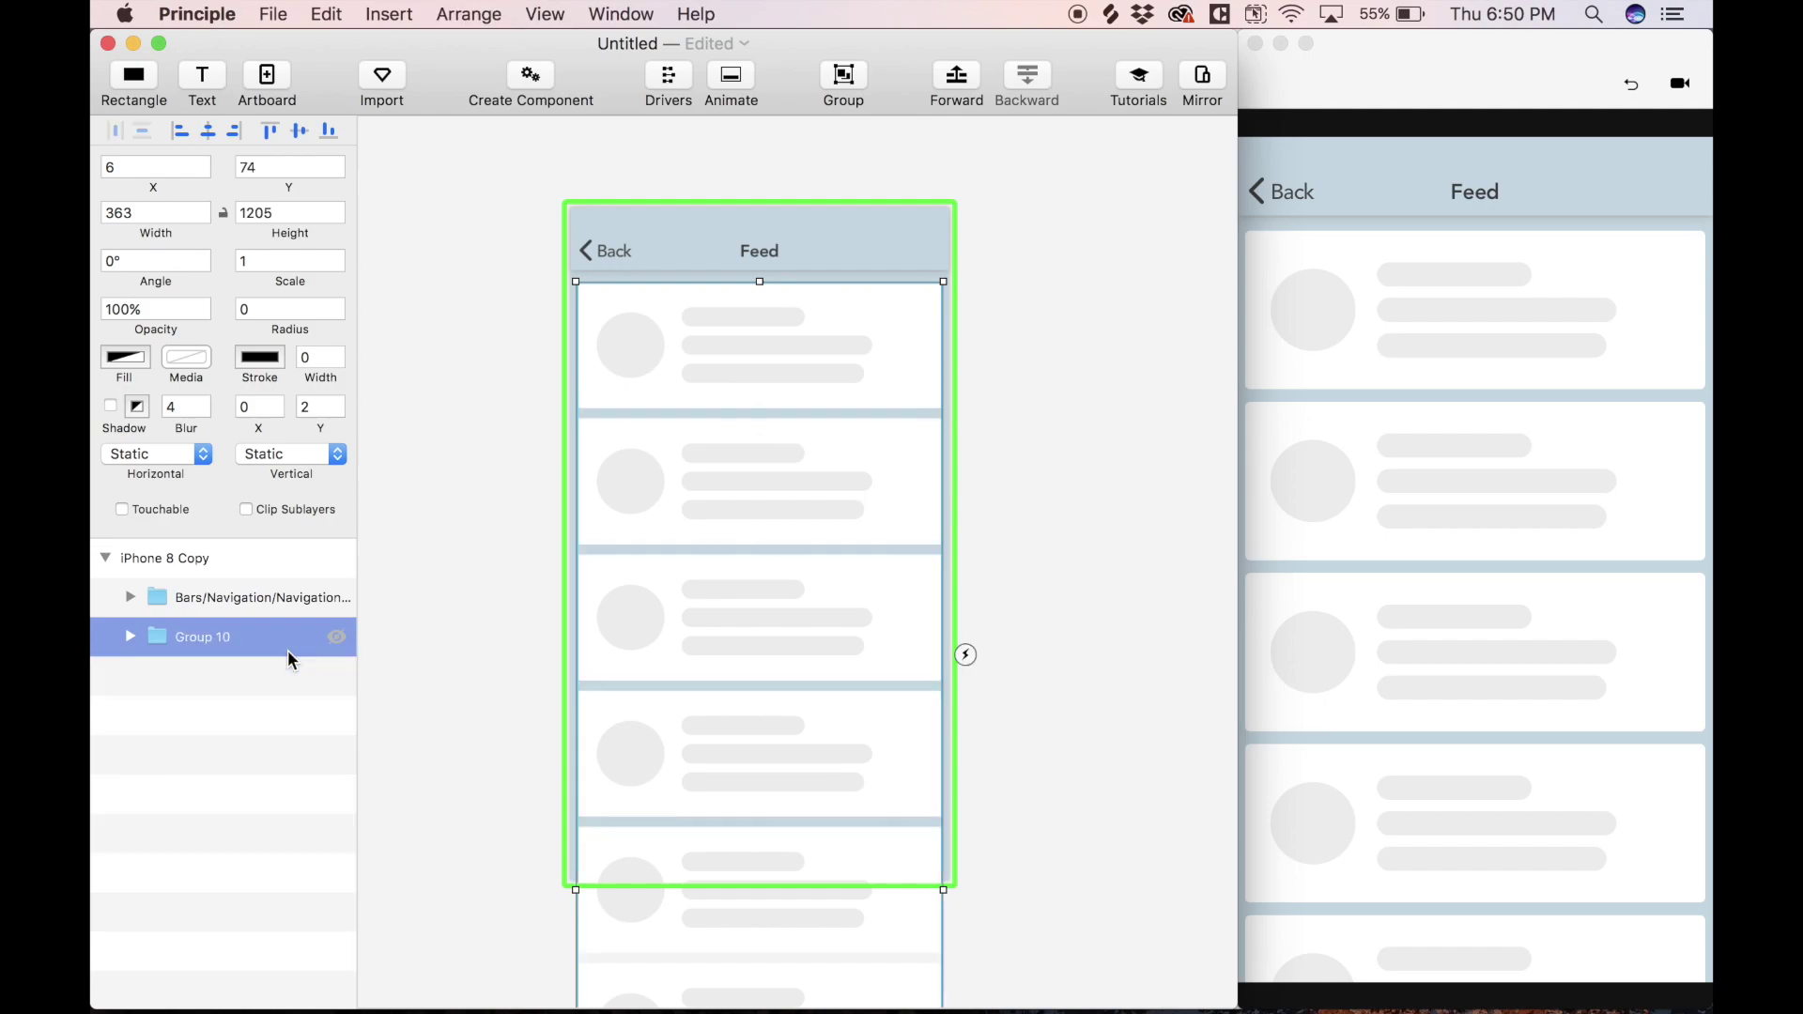
double_click(201, 637)
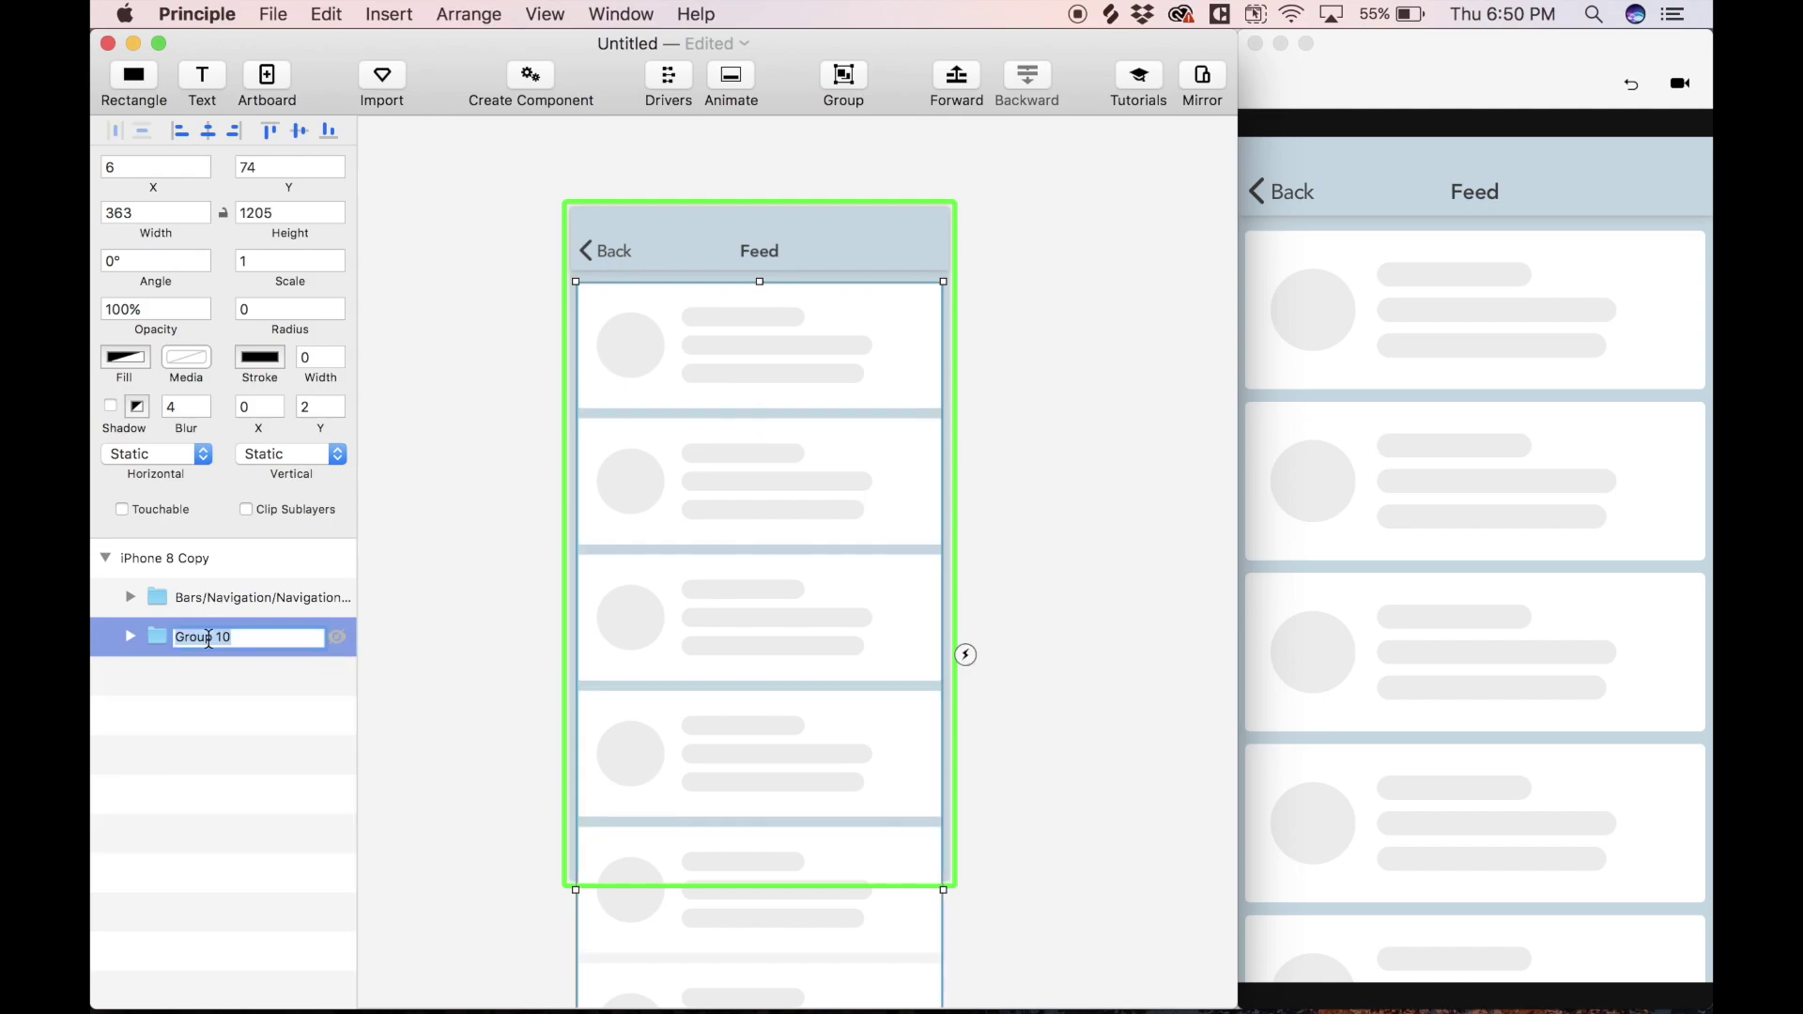
type("scroll g")
- Set the scroll group's vertical behavior to Scroll and try scrolling the feed in the preview
left_click(331, 466)
left_click(314, 487)
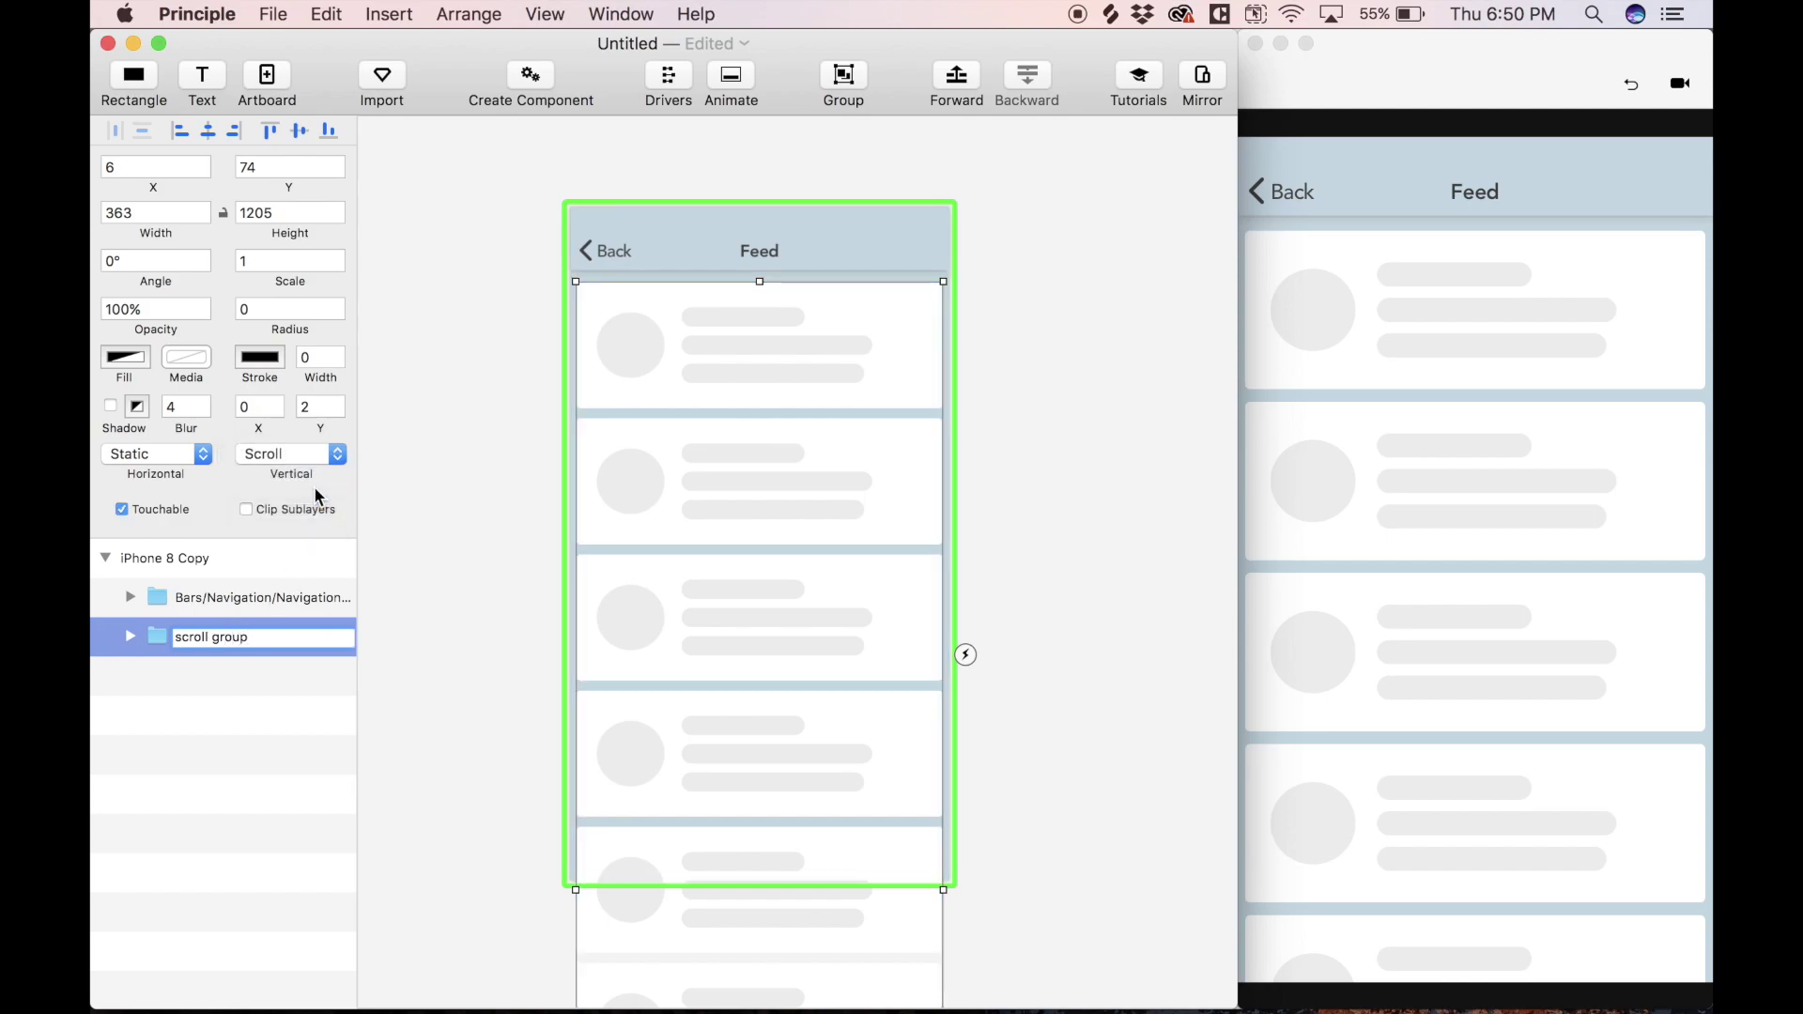
left_click(1360, 511)
left_click_drag(1360, 511, 1372, 413)
- Resize the scroll group to match the artboard's vertical extent, with Y at 0 and a height of 667
scroll(860, 323, "down", 4)
left_click(1078, 656)
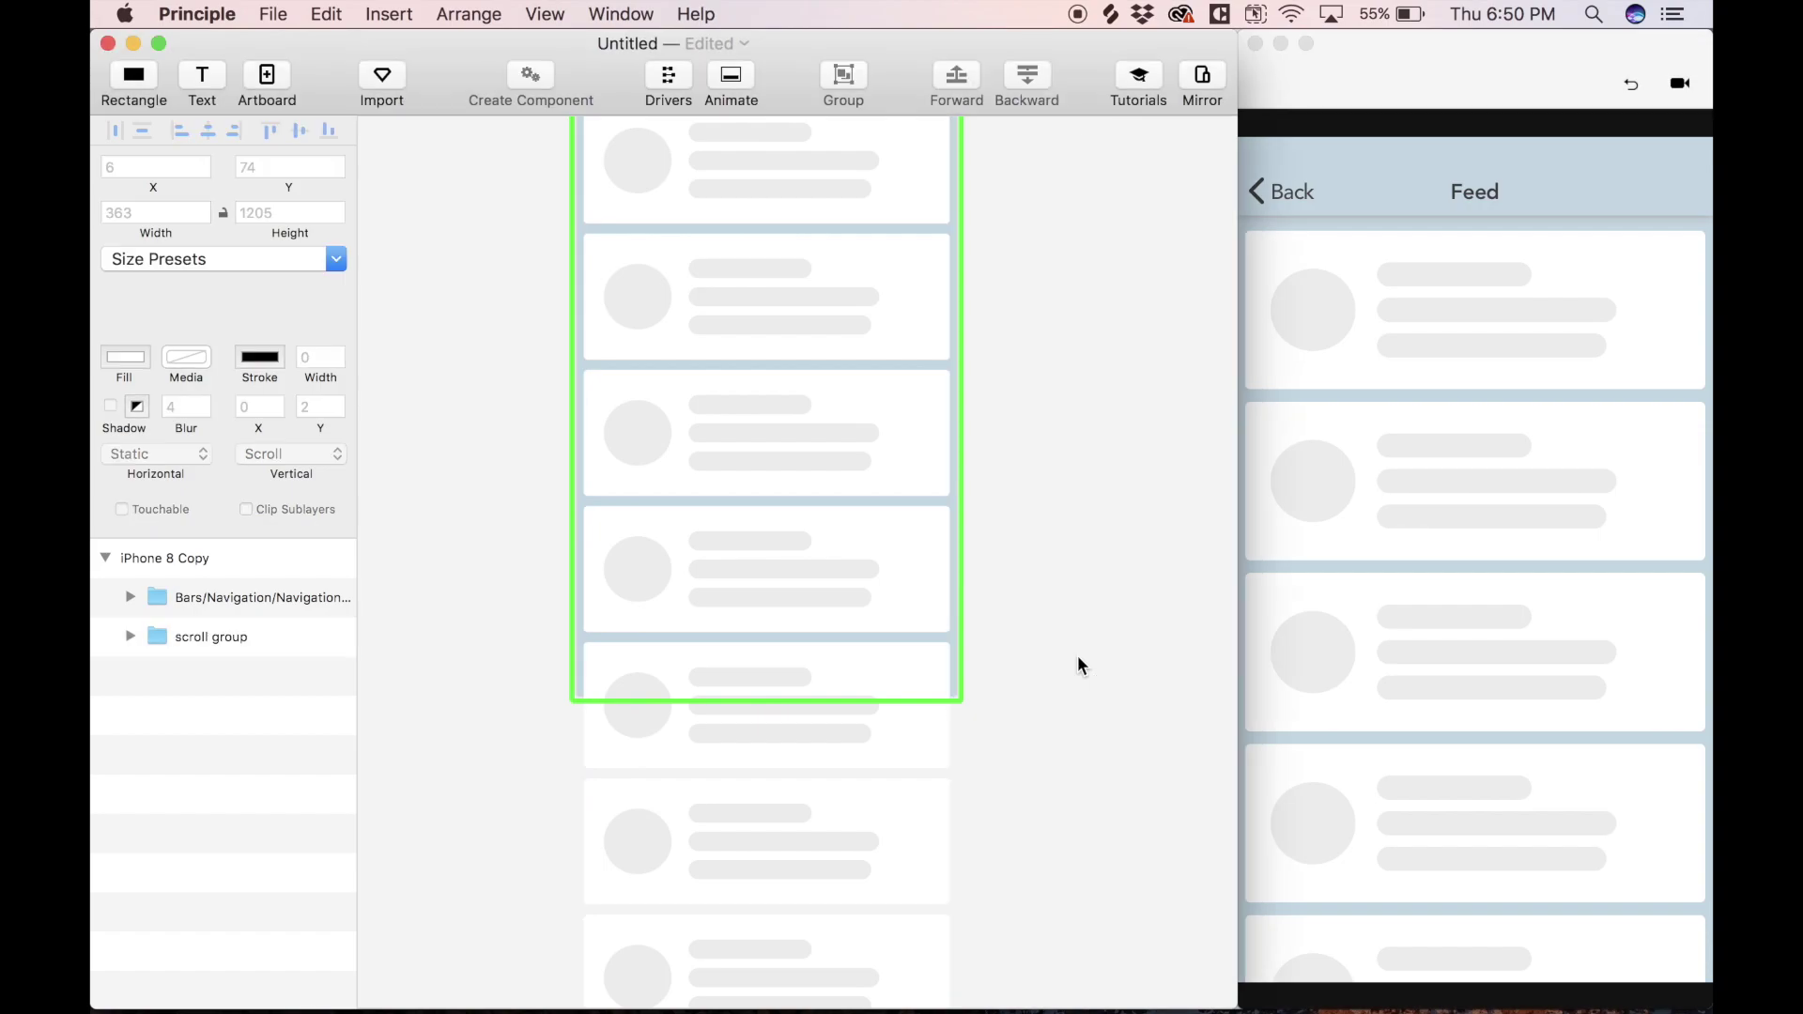
scroll(1078, 655, "down", 3)
scroll(1073, 655, "down", 2)
left_click(966, 919)
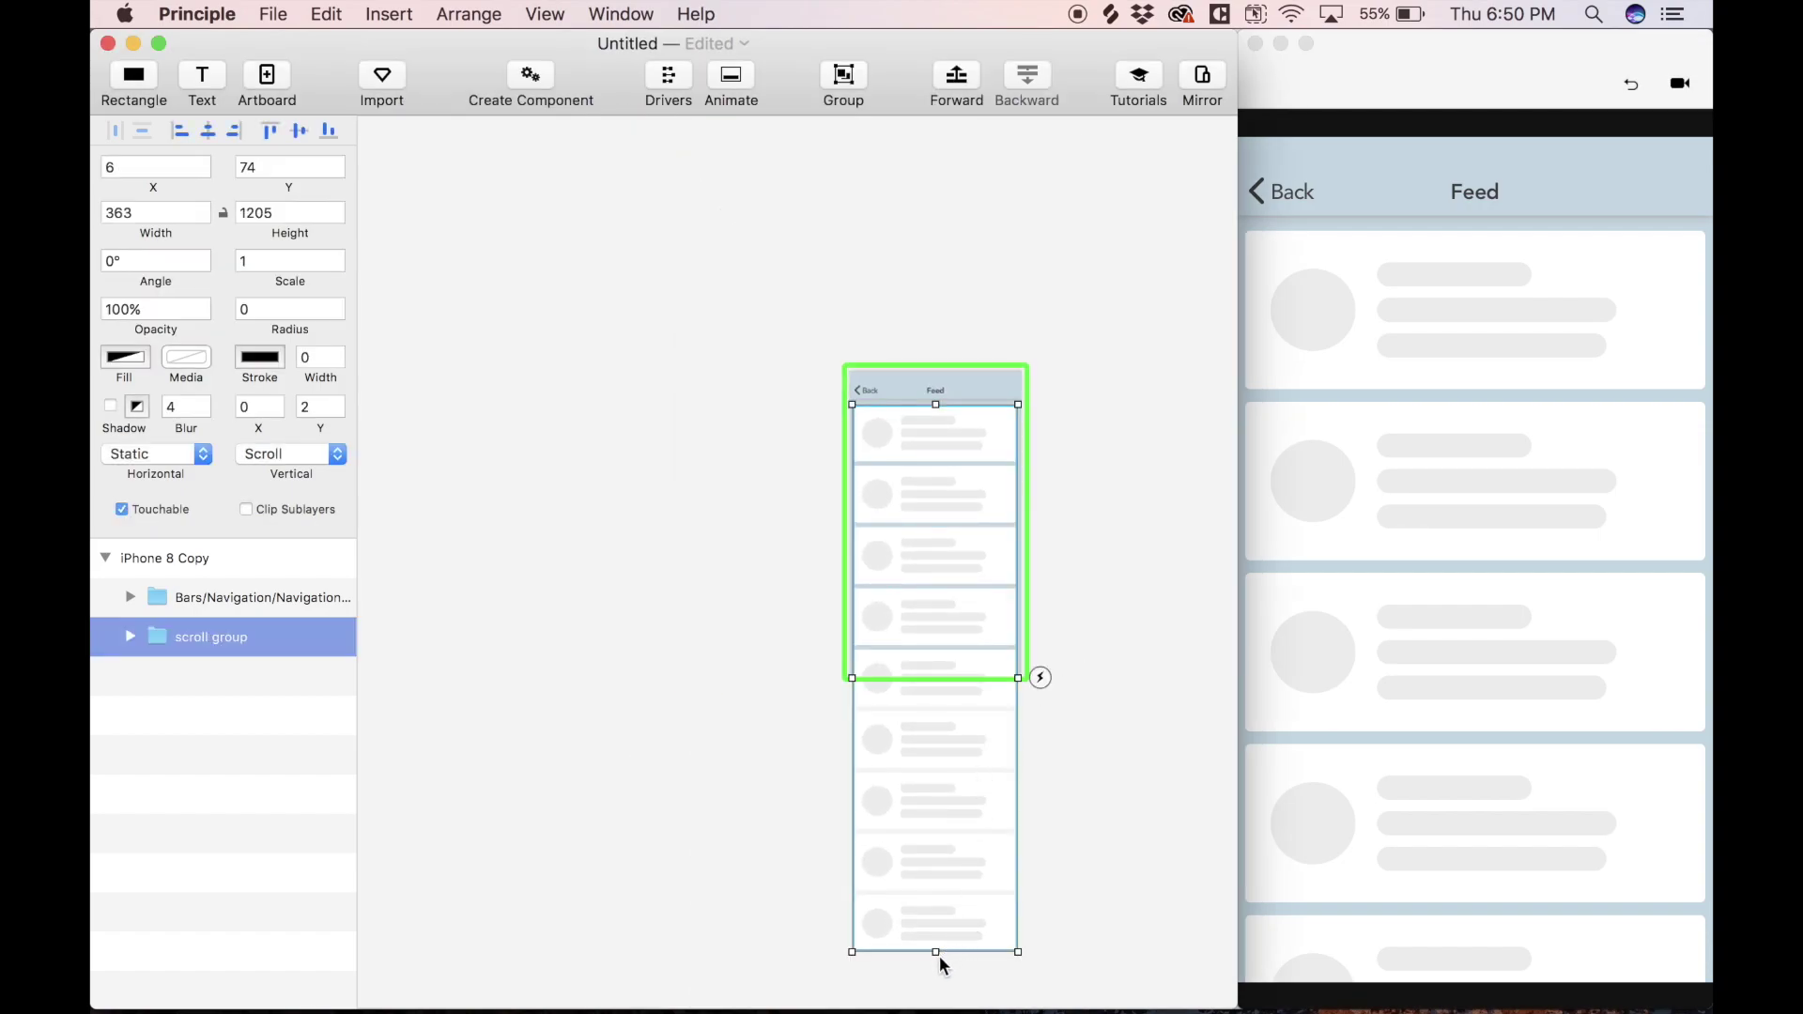
left_click_drag(936, 952, 956, 674)
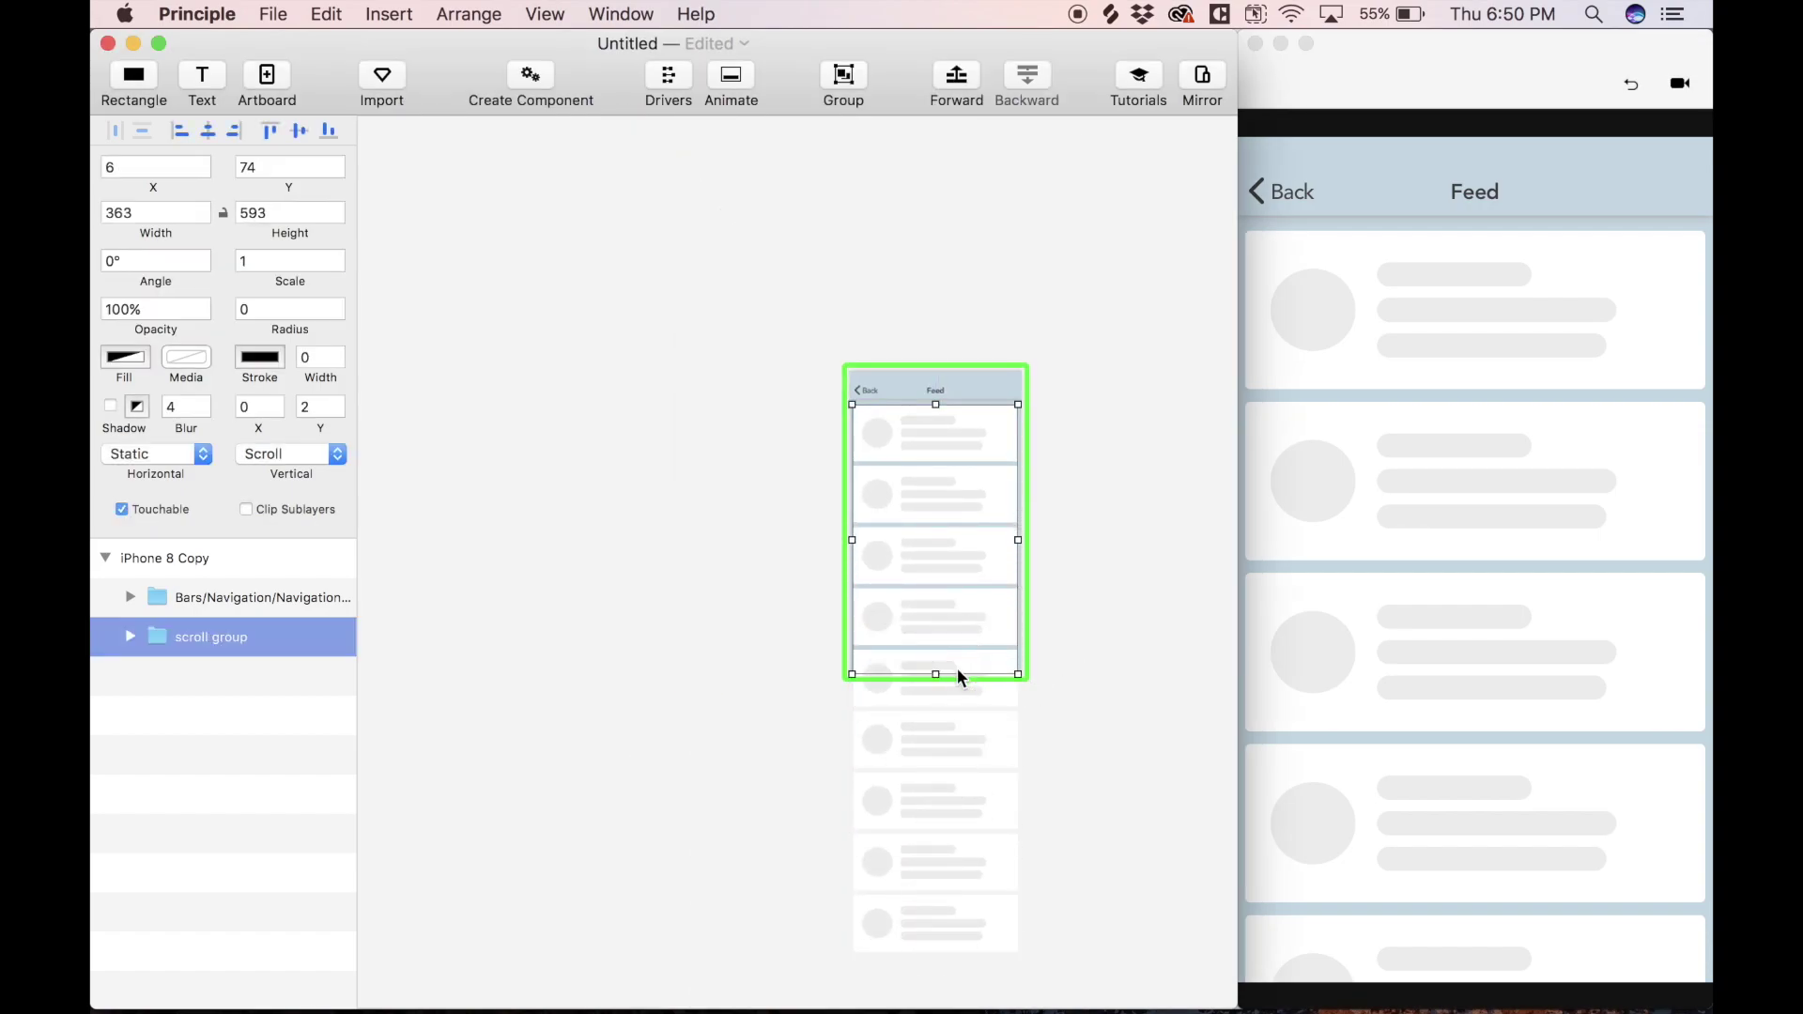
scroll(958, 674, "up", 3)
left_click_drag(884, 306, 885, 249)
- Test scrolling the feed up and down in the preview
left_click(1408, 507)
scroll(1418, 588, "down", 2)
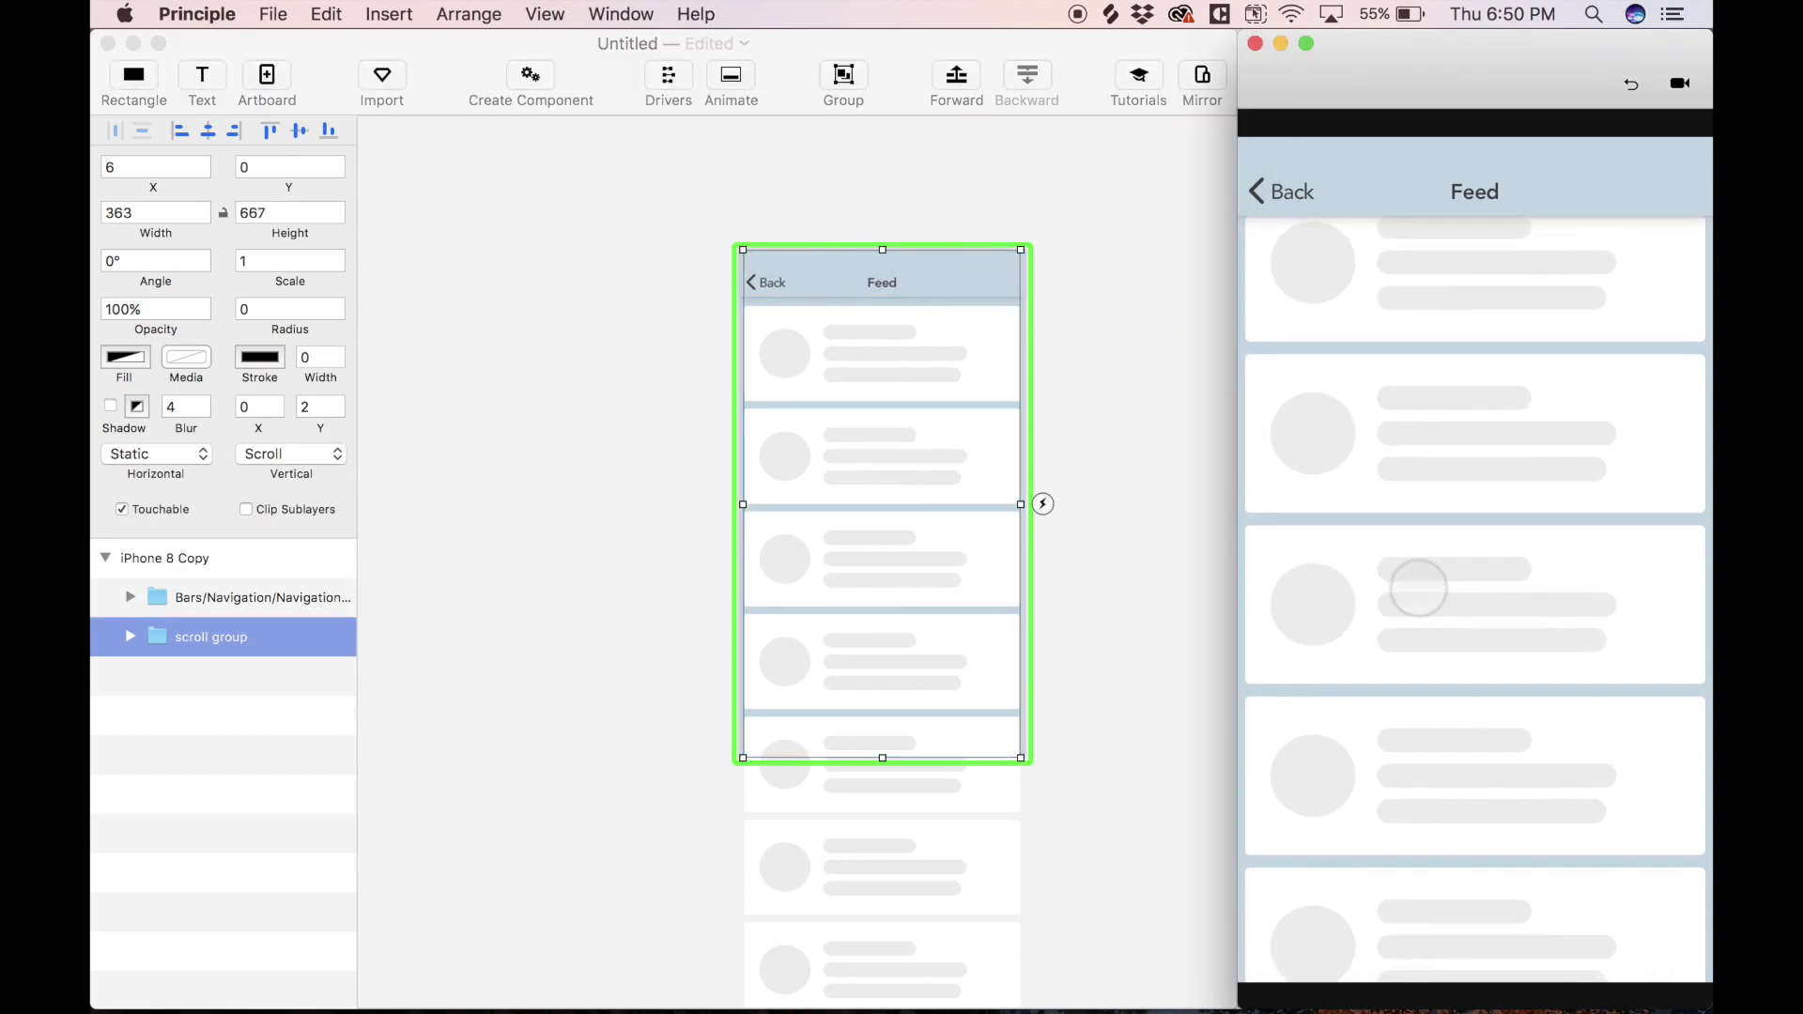
left_click_drag(1418, 588, 1497, 7)
left_click_drag(1441, 661, 1505, 160)
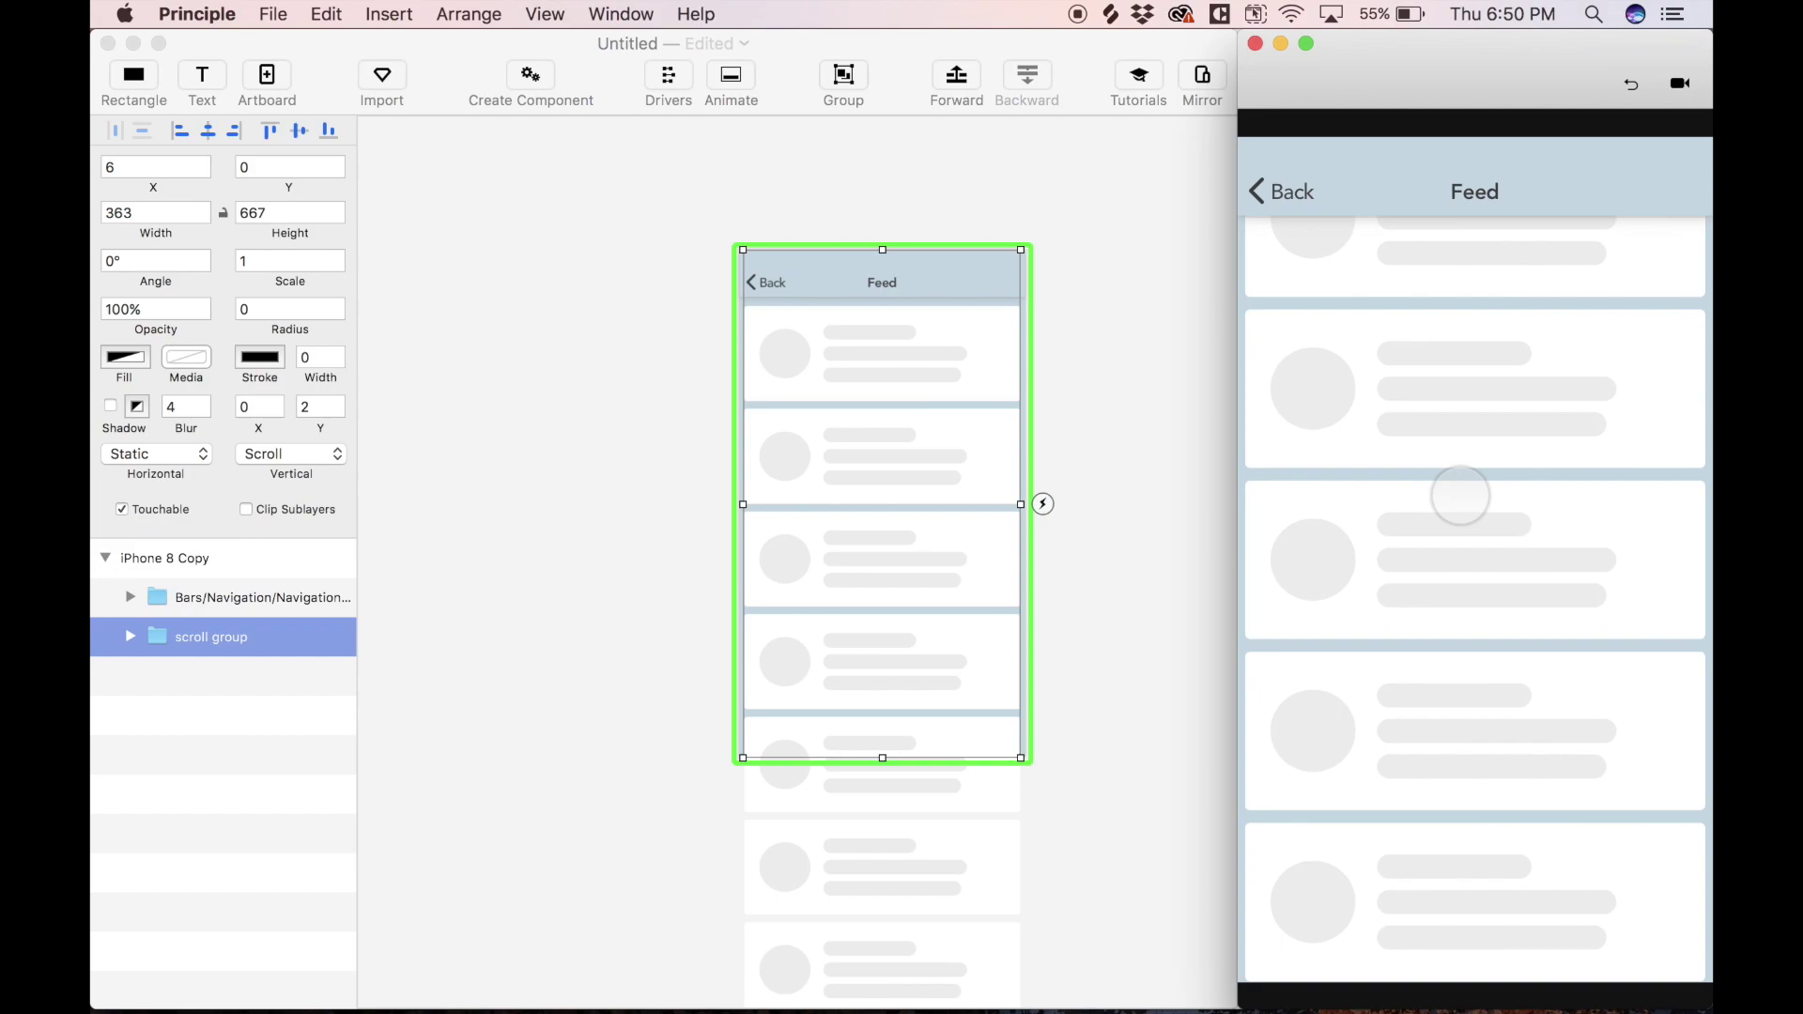
scroll(1461, 495, "up", 3)
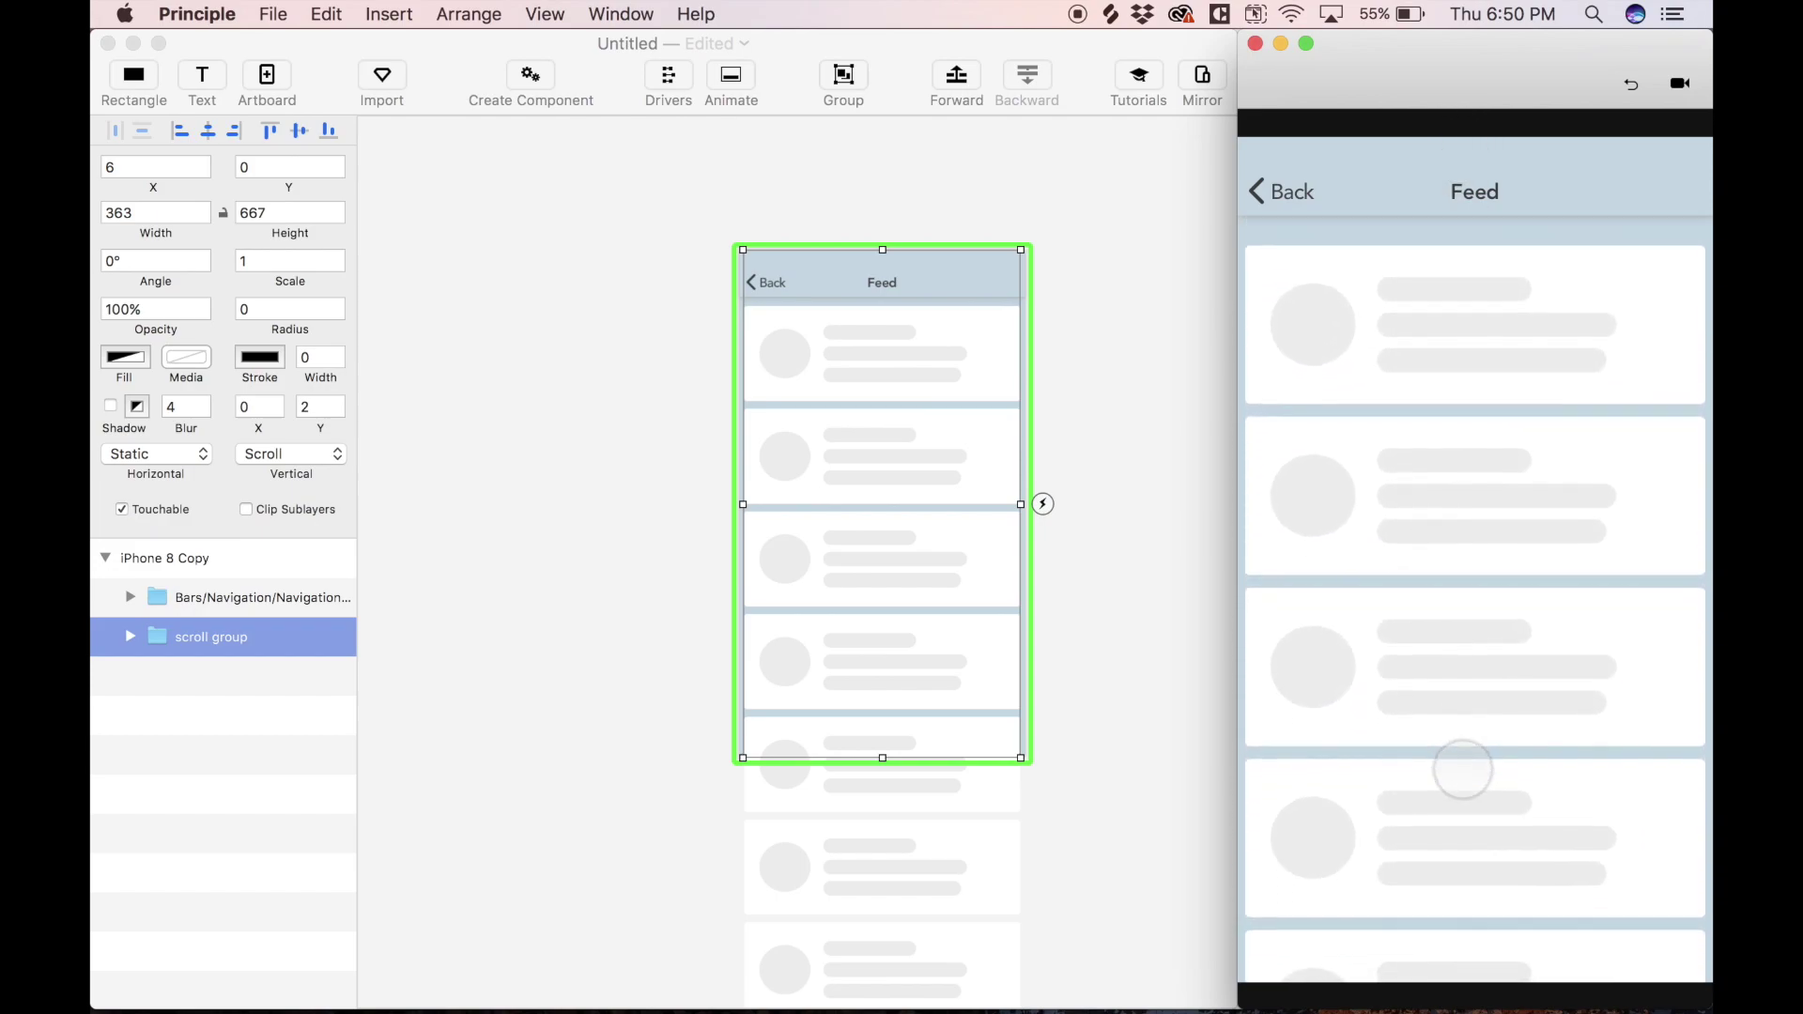
scroll(1463, 769, "down", 3)
scroll(1461, 639, "up", 3)
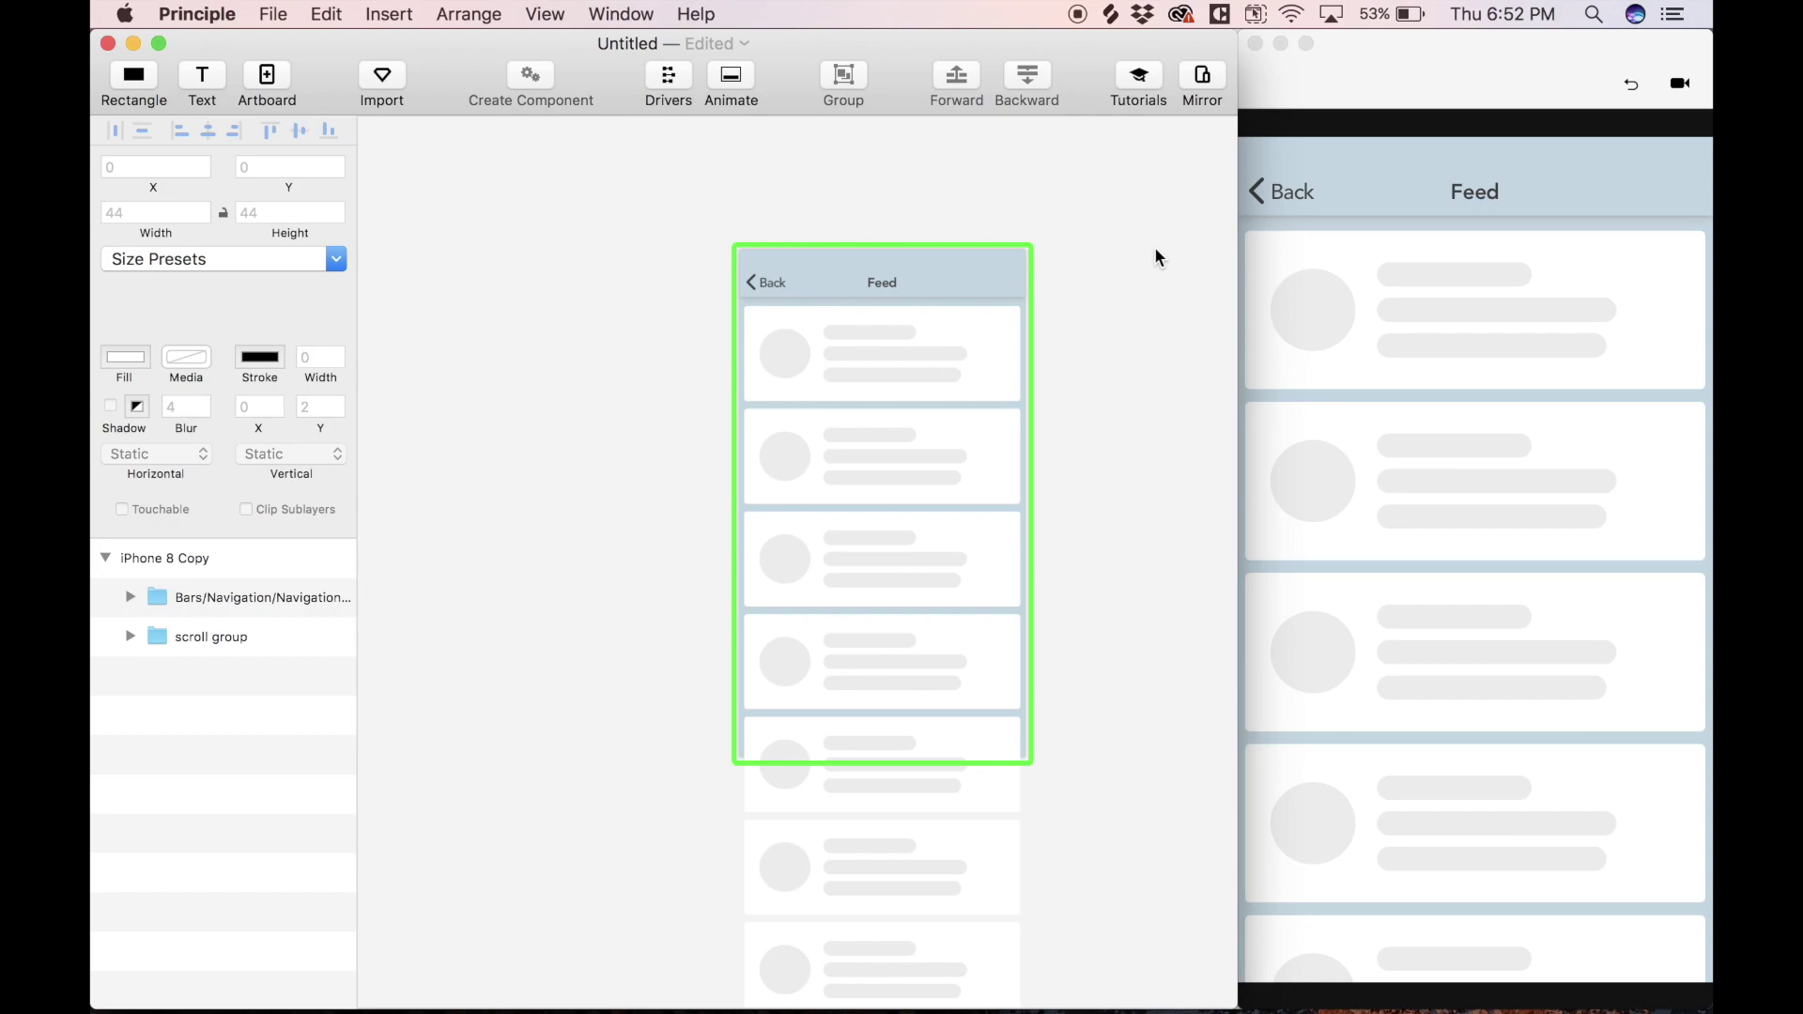
- Add a rectangle exactly covering the first card, at X 6, Y 74, with a width of 363 and height of 125
key("r")
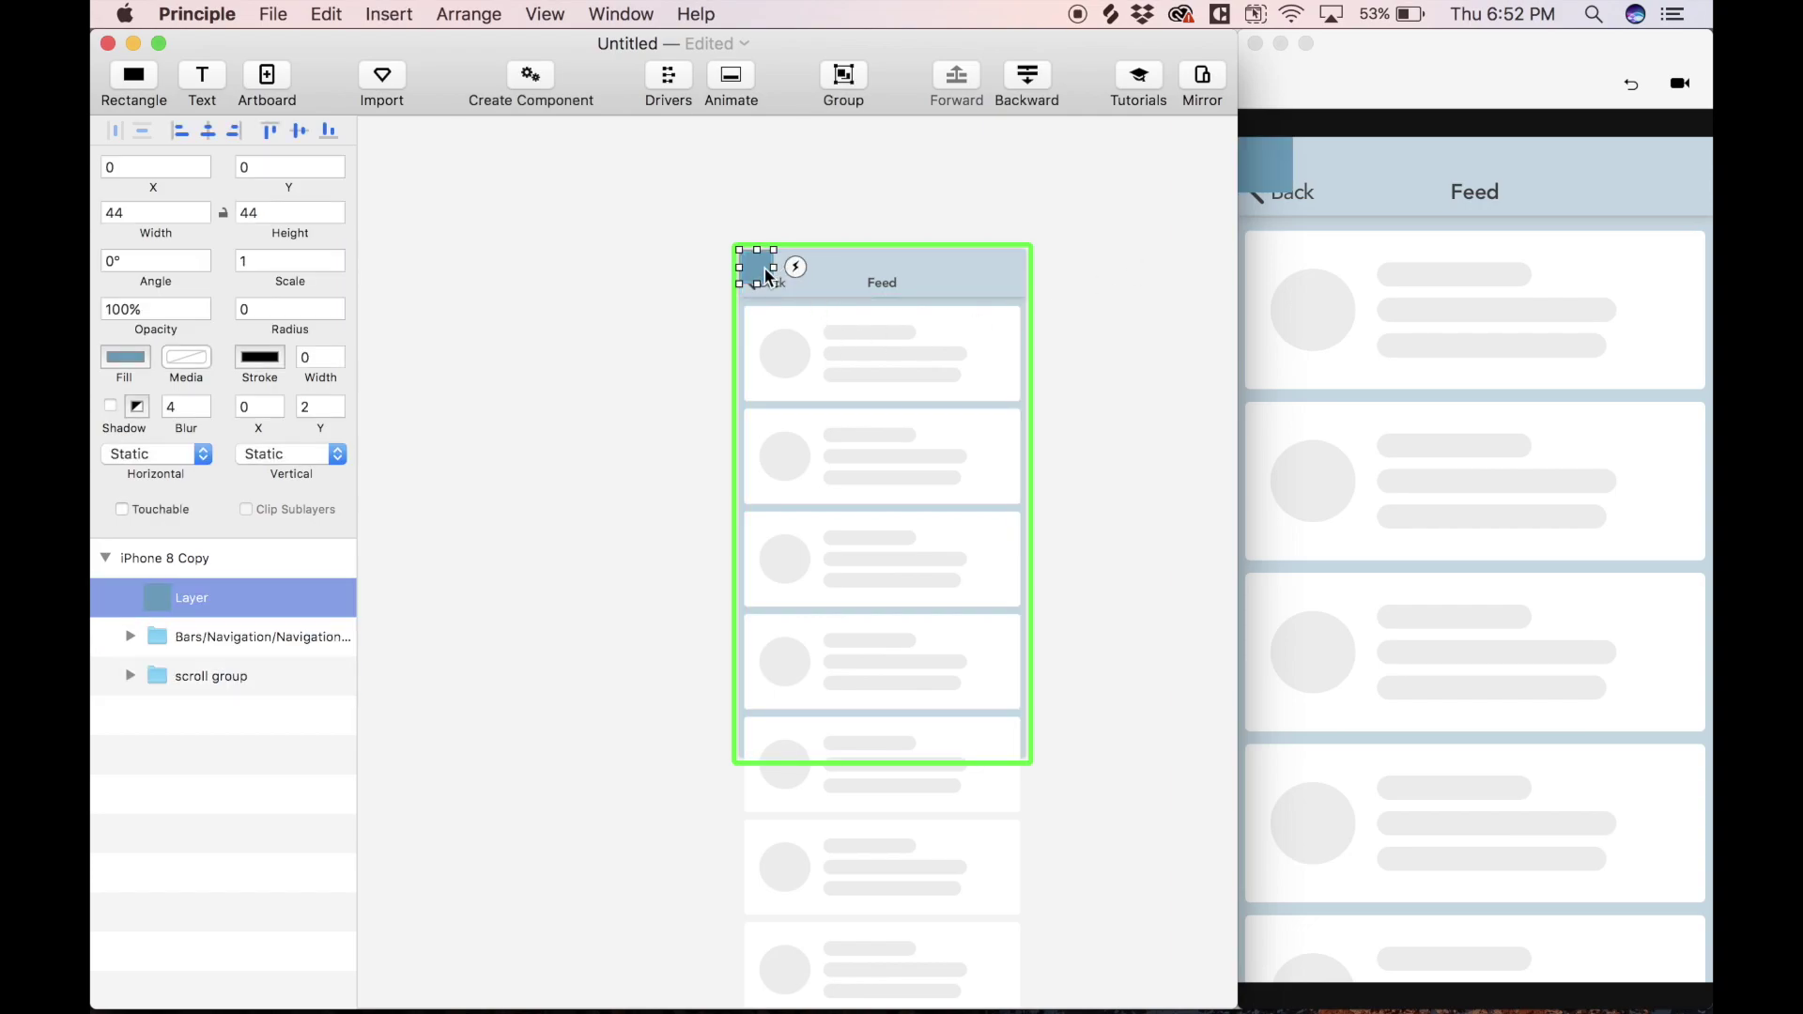
scroll(764, 272, "up", 3)
left_click_drag(764, 269, 774, 367)
scroll(775, 365, "up", 5)
scroll(775, 364, "down", 3)
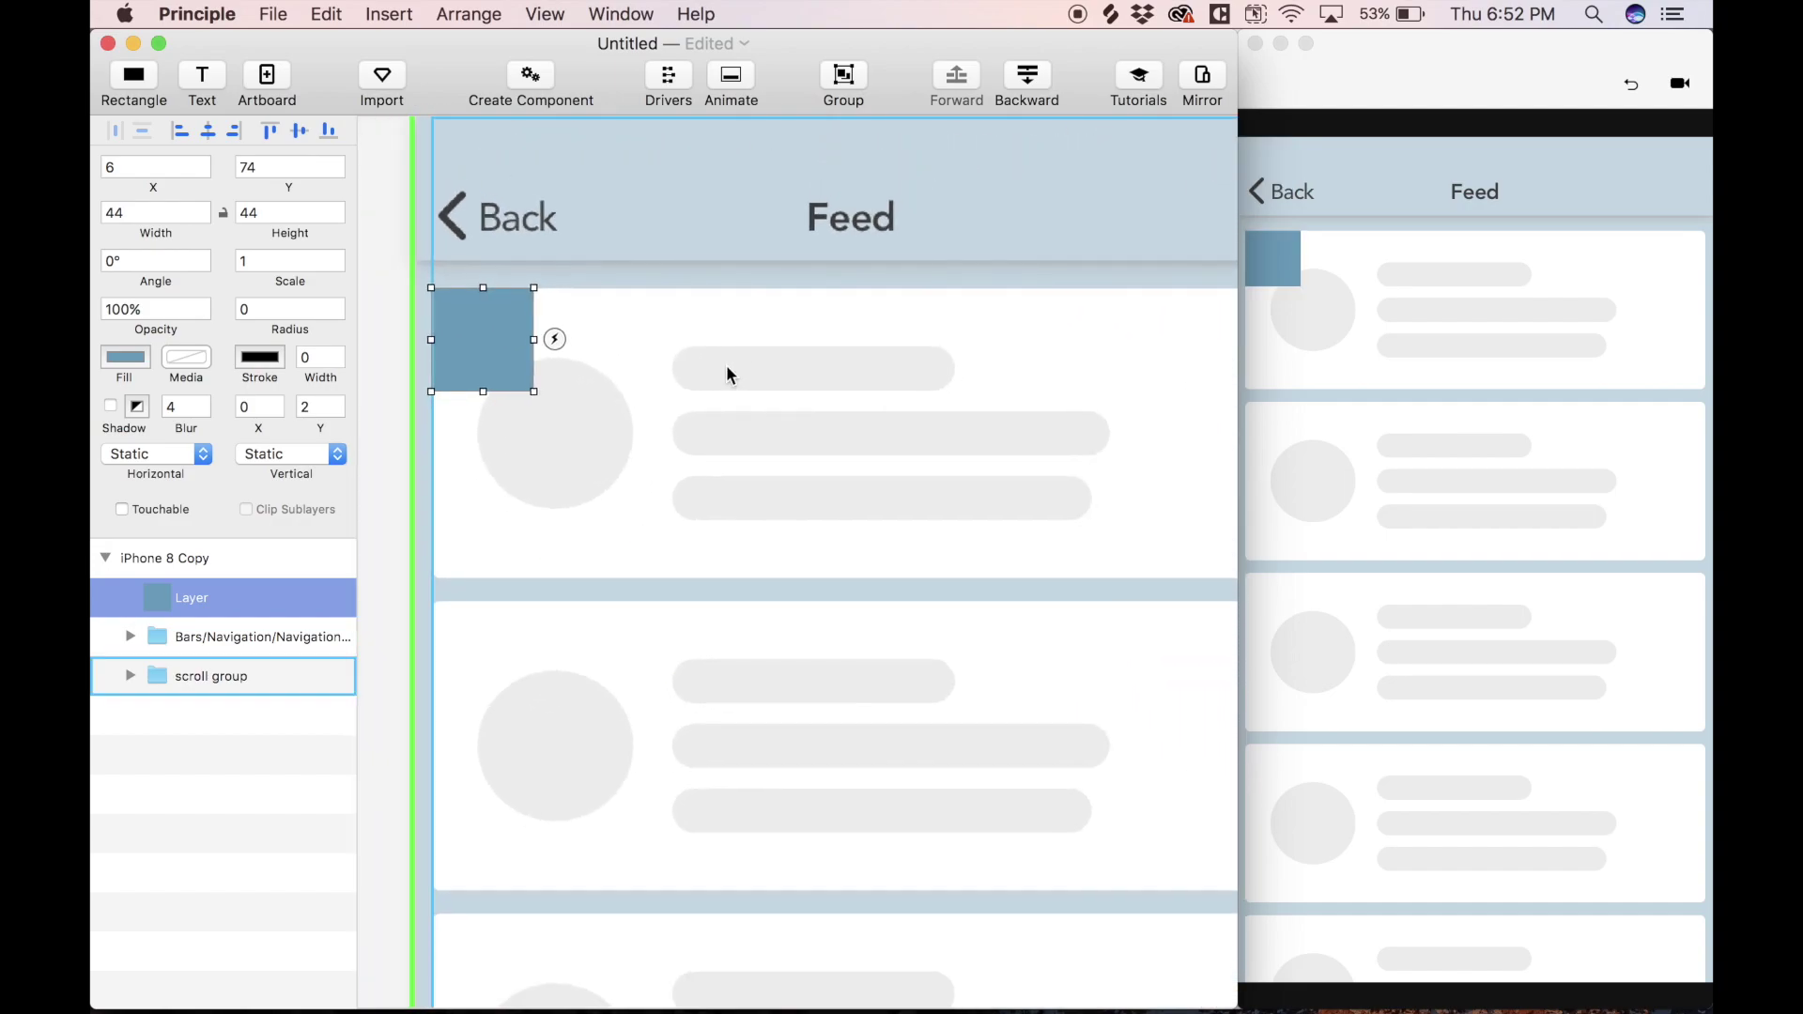
left_click_drag(582, 385, 1135, 524)
scroll(1135, 523, "up", 3)
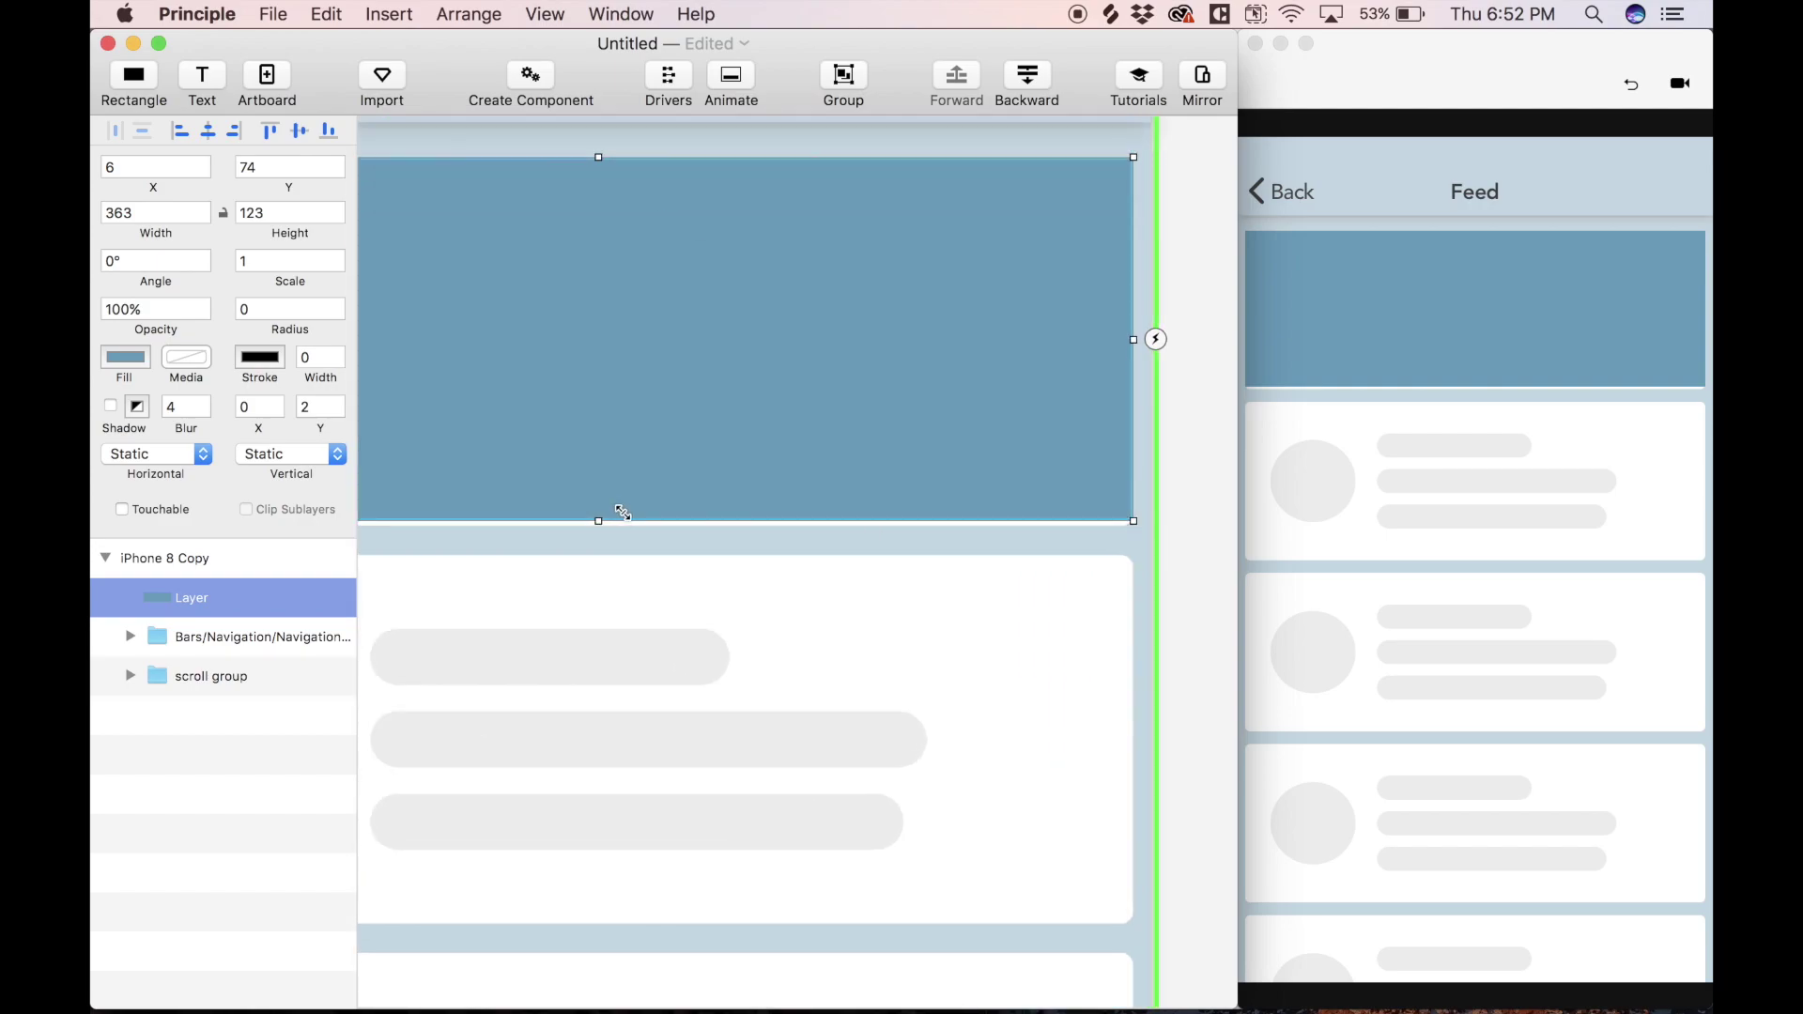
left_click_drag(596, 526, 597, 527)
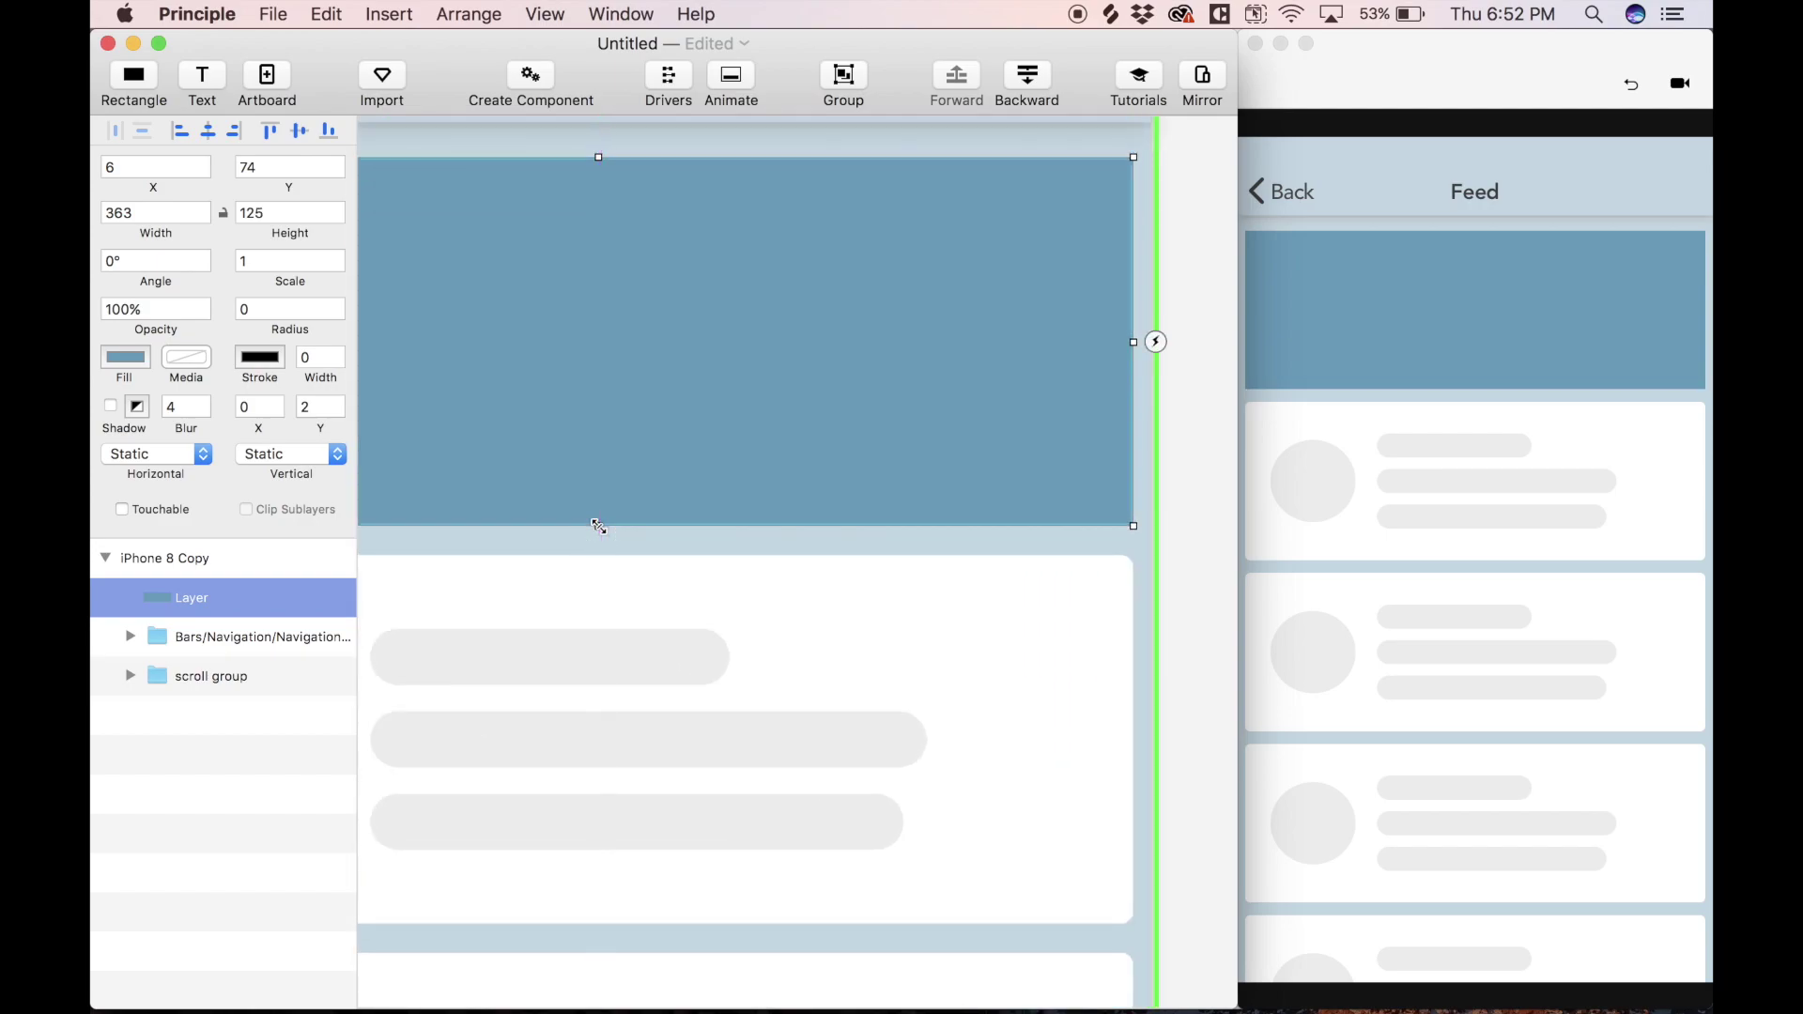
- Move the blue rectangle up over the navigation bar, from the first card's upper edge to a 10-point gap above it, at Y -61
scroll(678, 421, "down", 3)
scroll(893, 419, "left", 3)
scroll(832, 436, "right", 1)
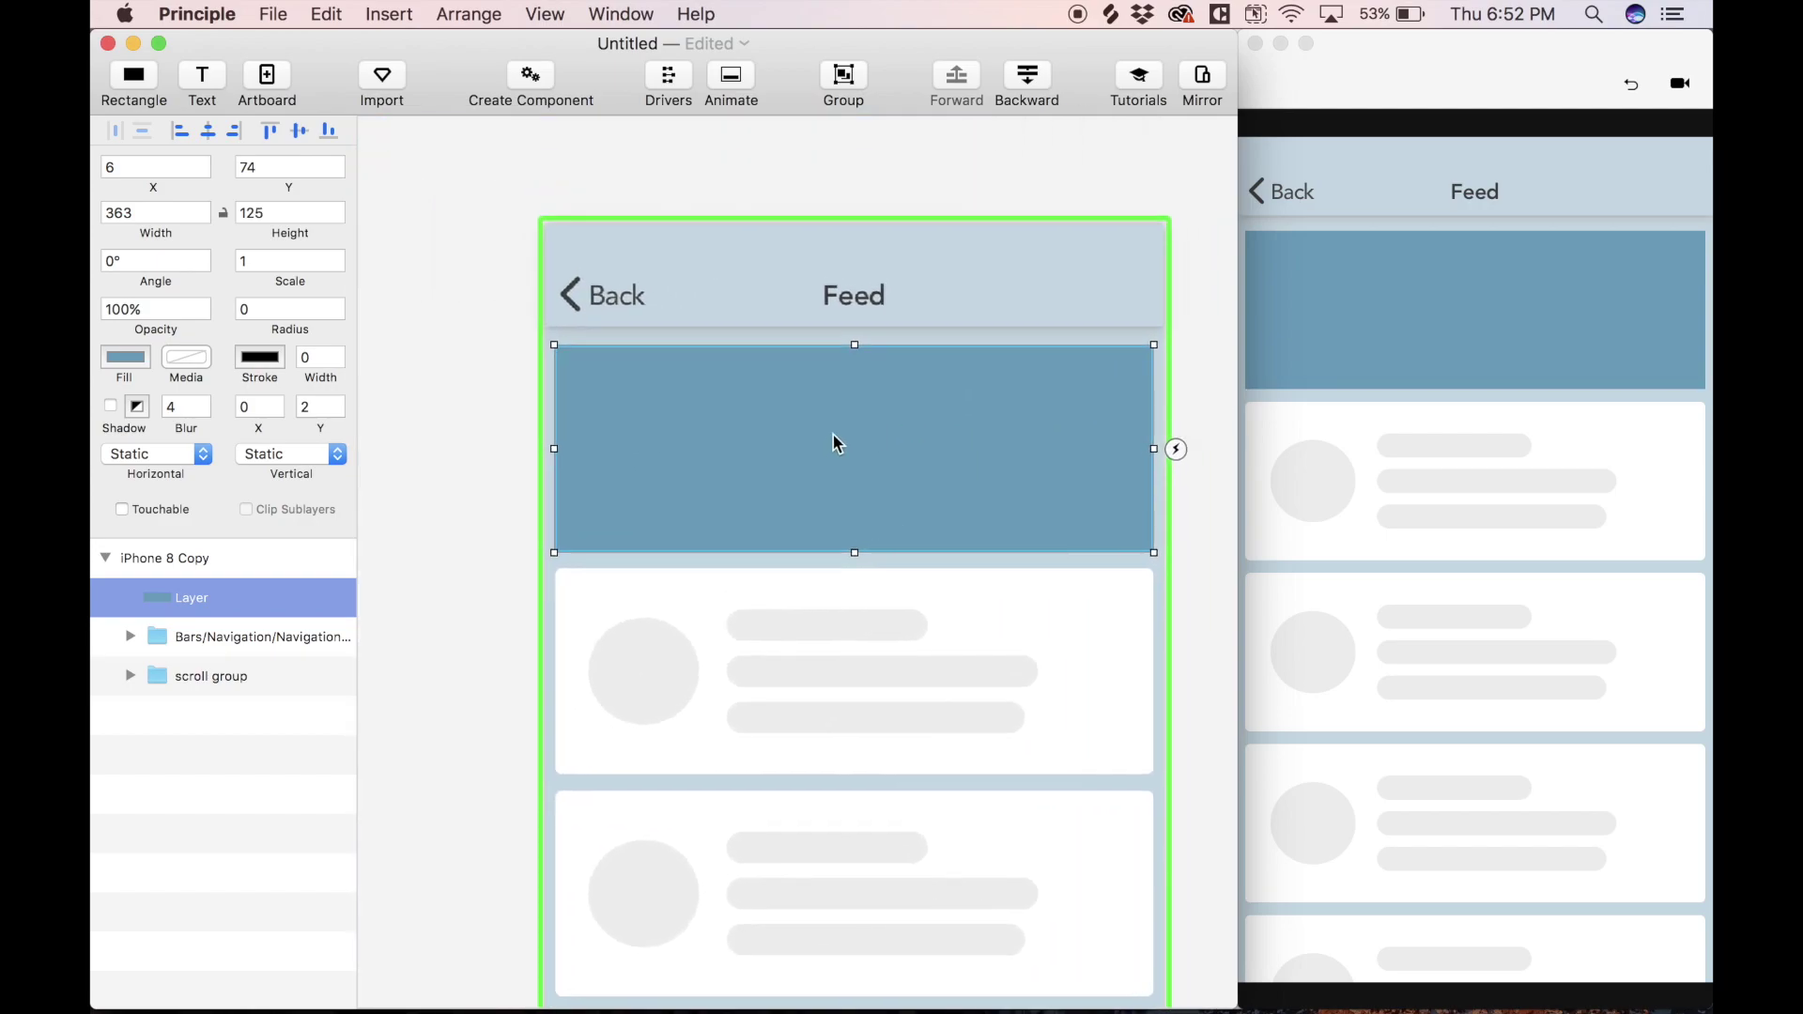
left_click_drag(830, 445, 824, 250)
scroll(825, 250, "up", 5)
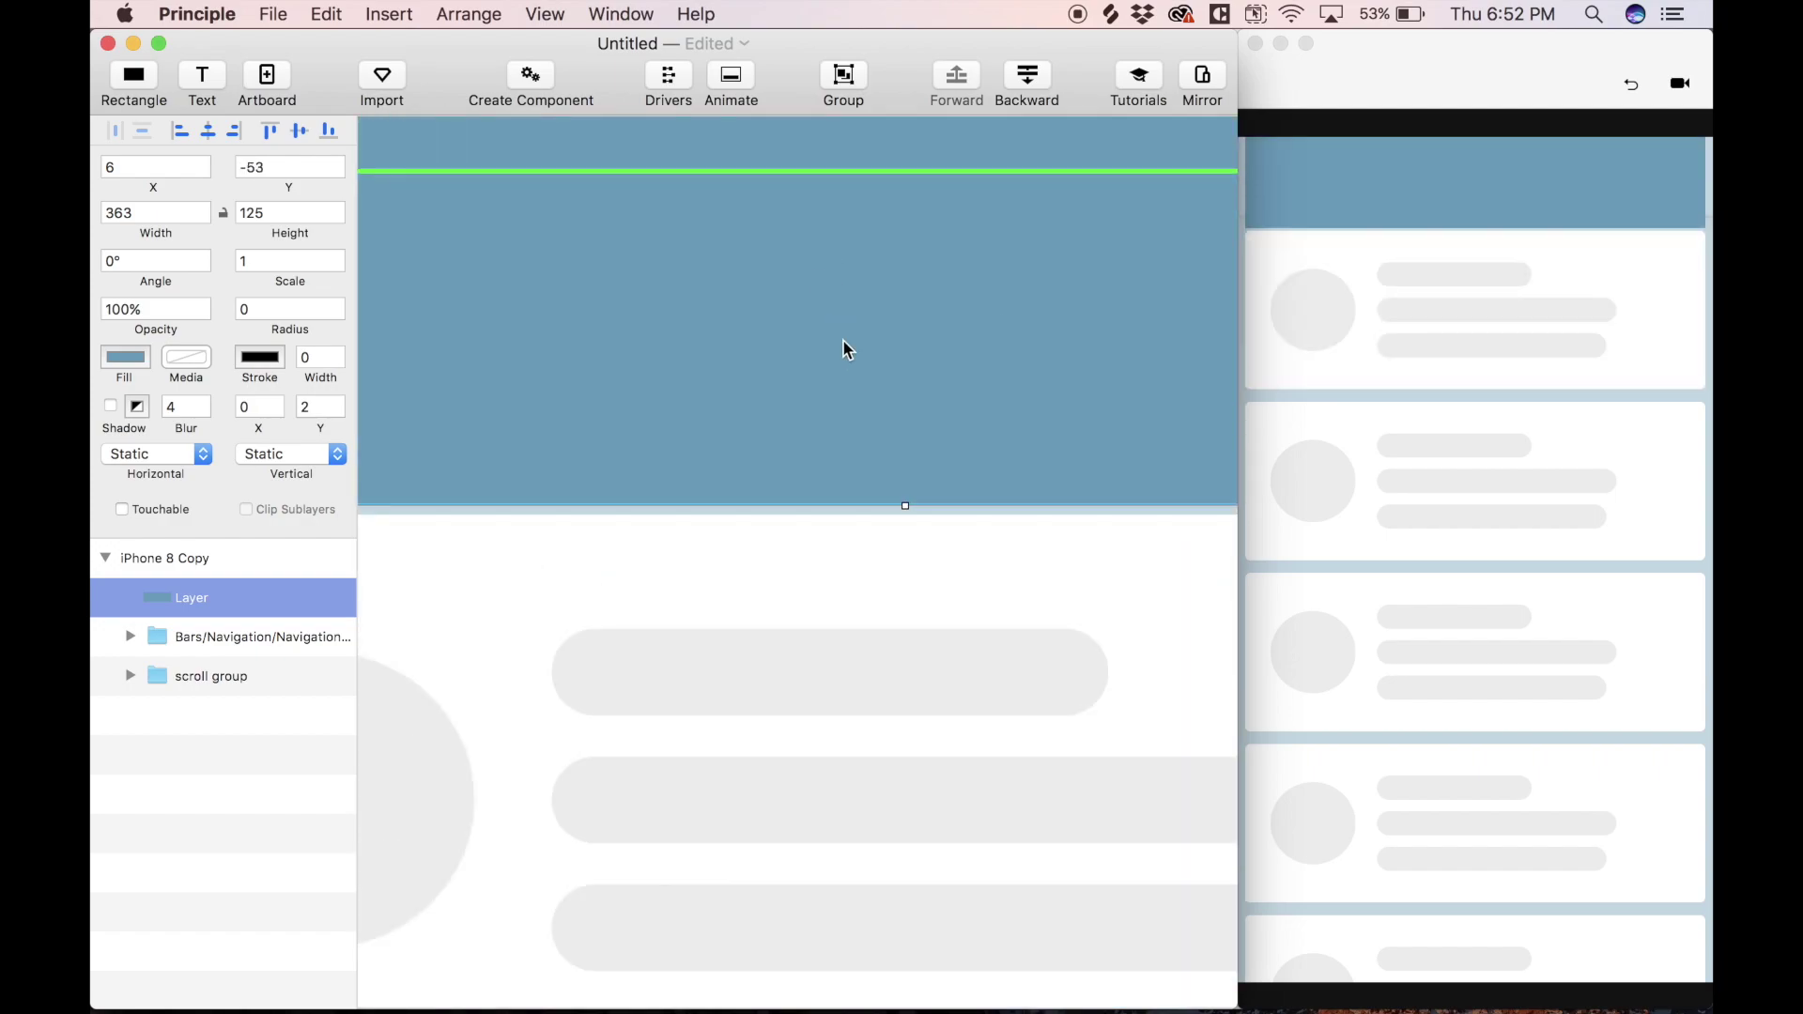
left_click_drag(851, 393, 854, 404)
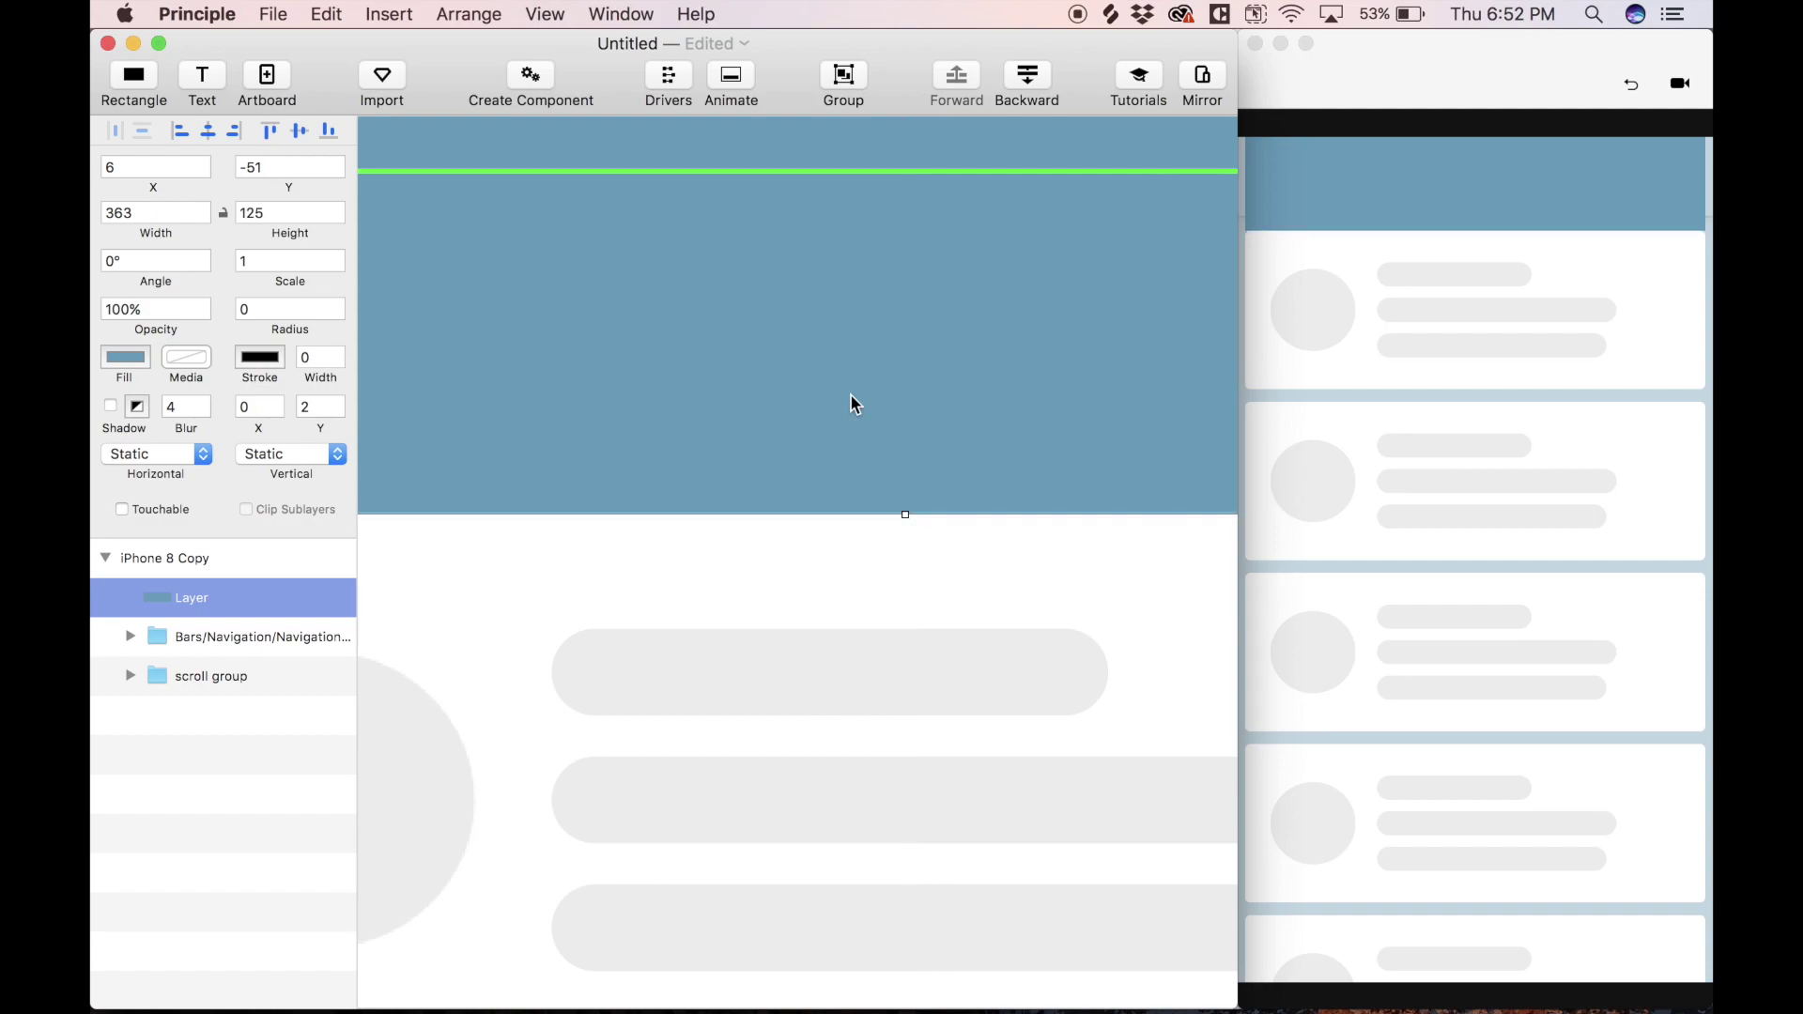
key("shift+Up")
scroll(851, 391, "down", 5)
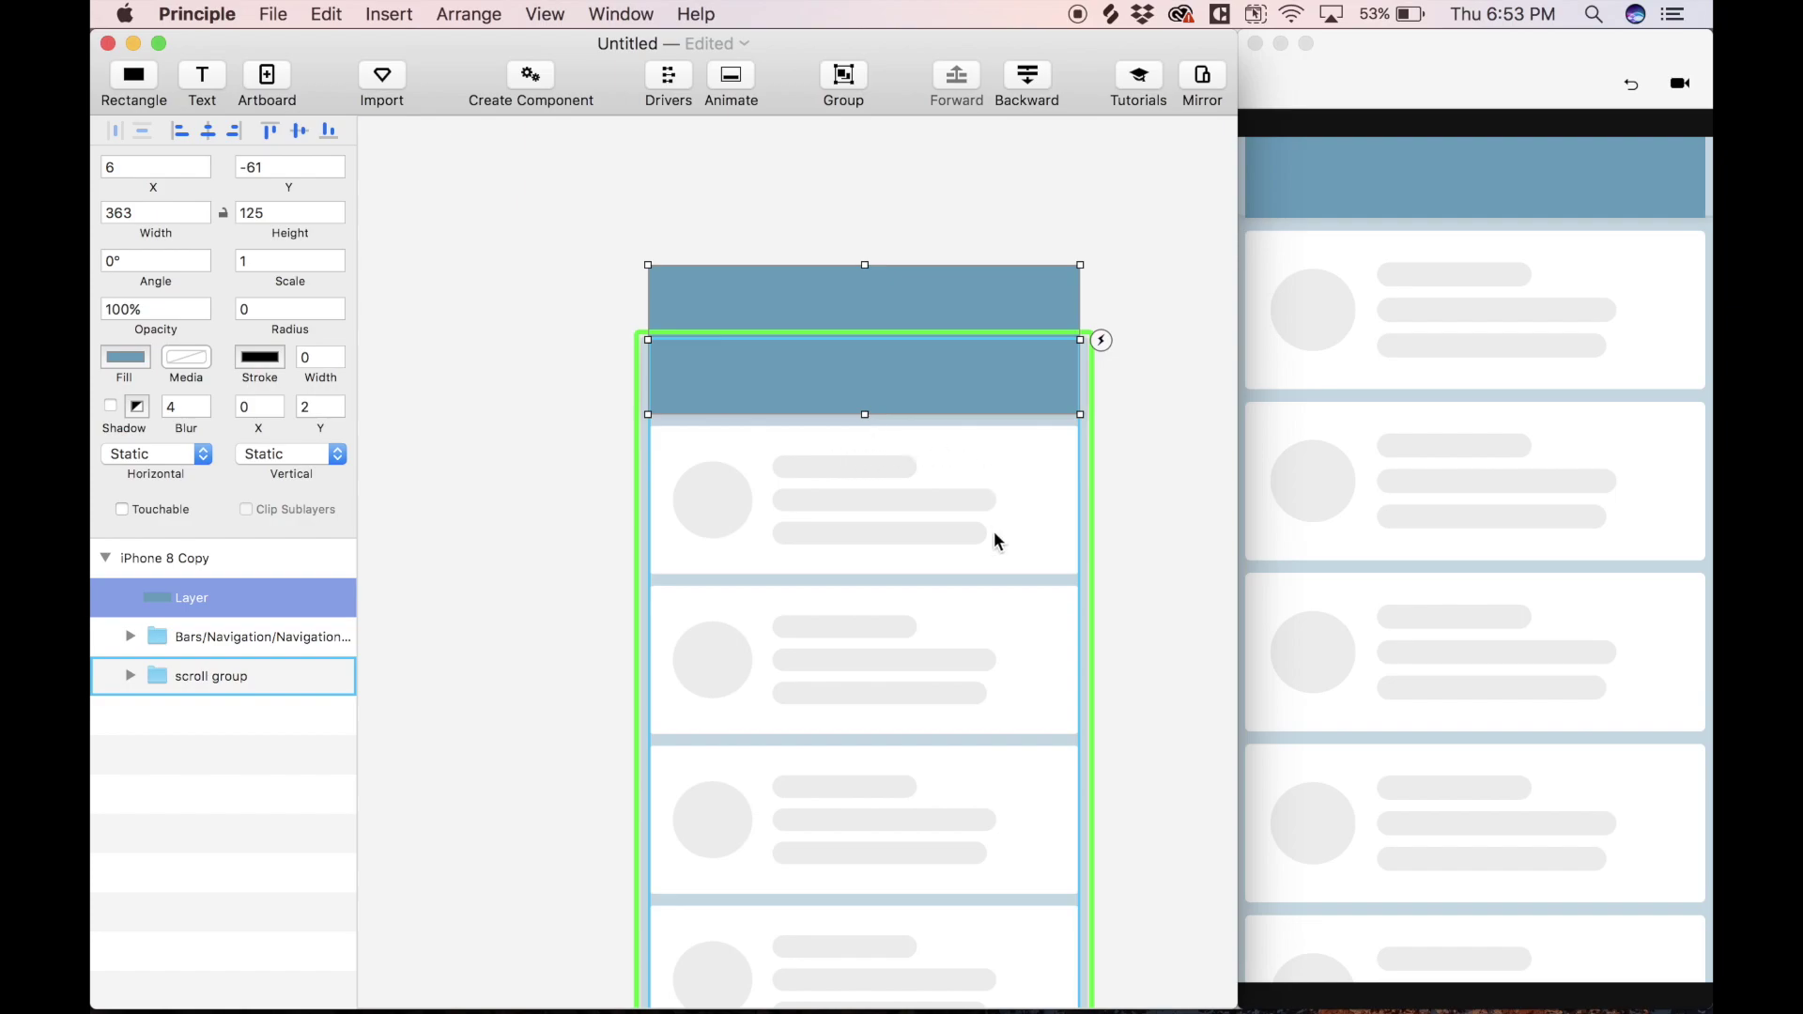
- Reduce the blue rectangle's opacity to 68% and deselect it
left_click(894, 209)
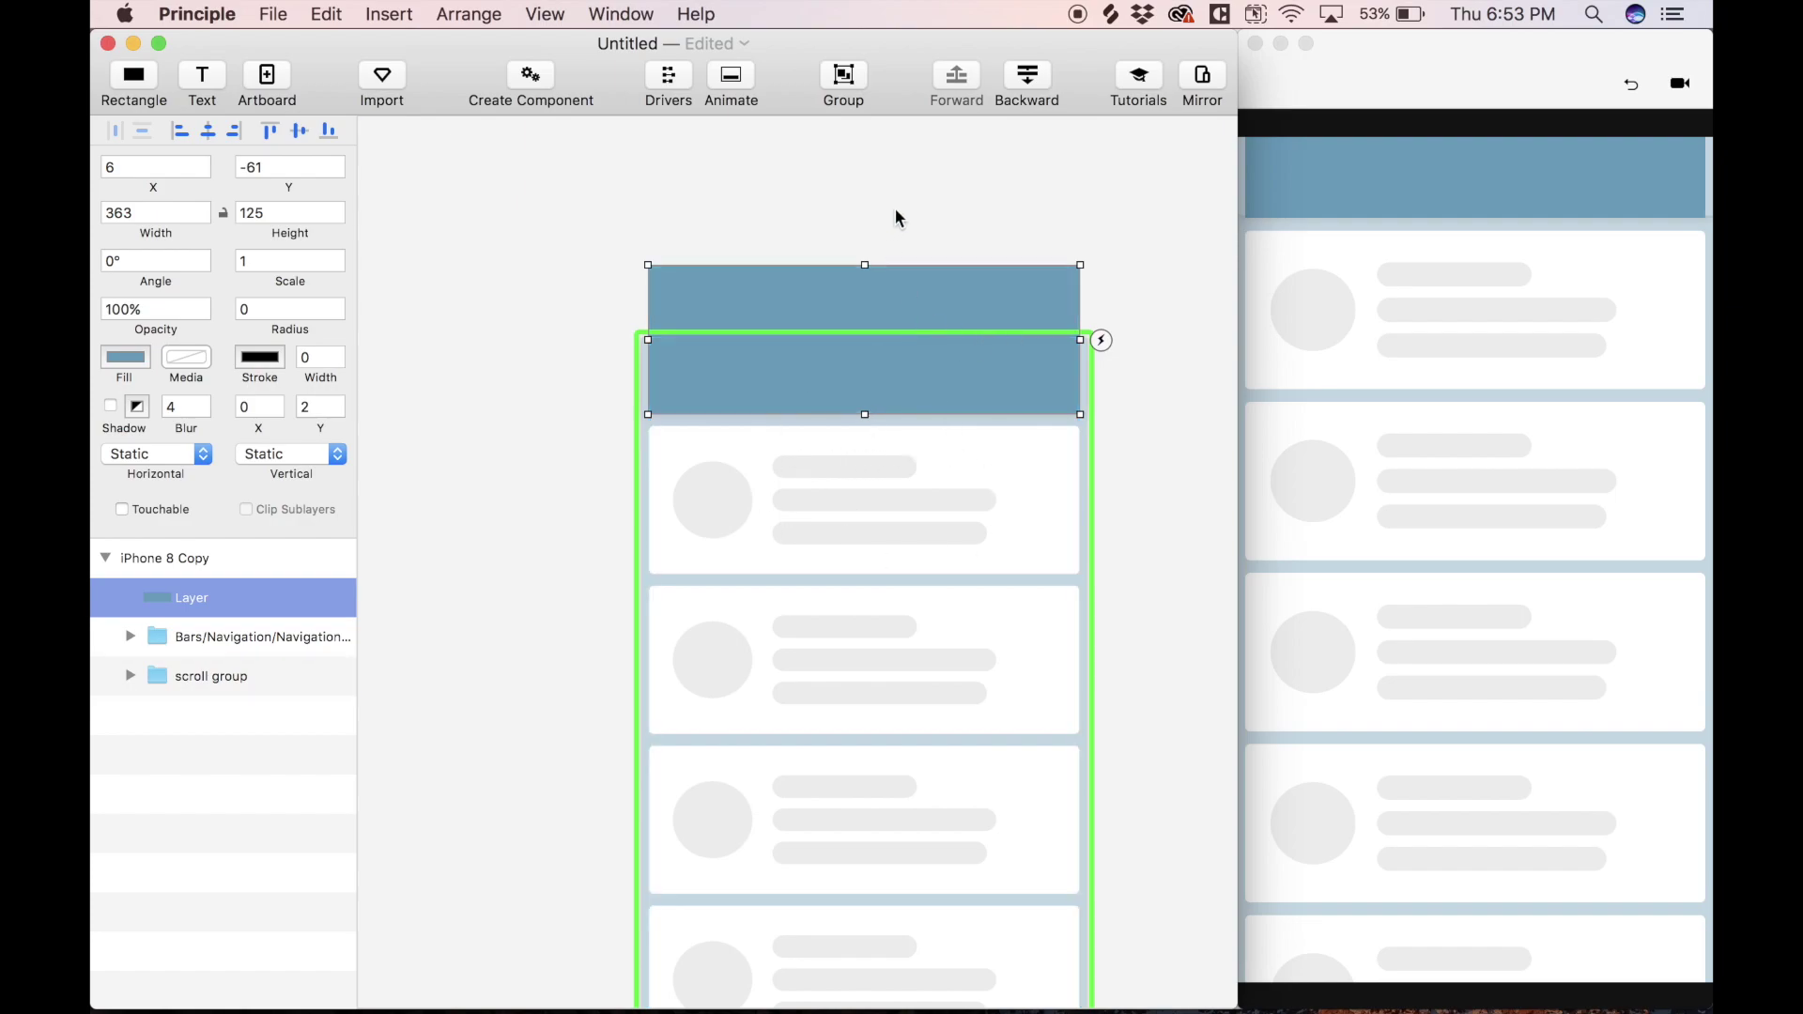
left_click(925, 389)
left_click(164, 329)
left_click_drag(164, 330, 121, 326)
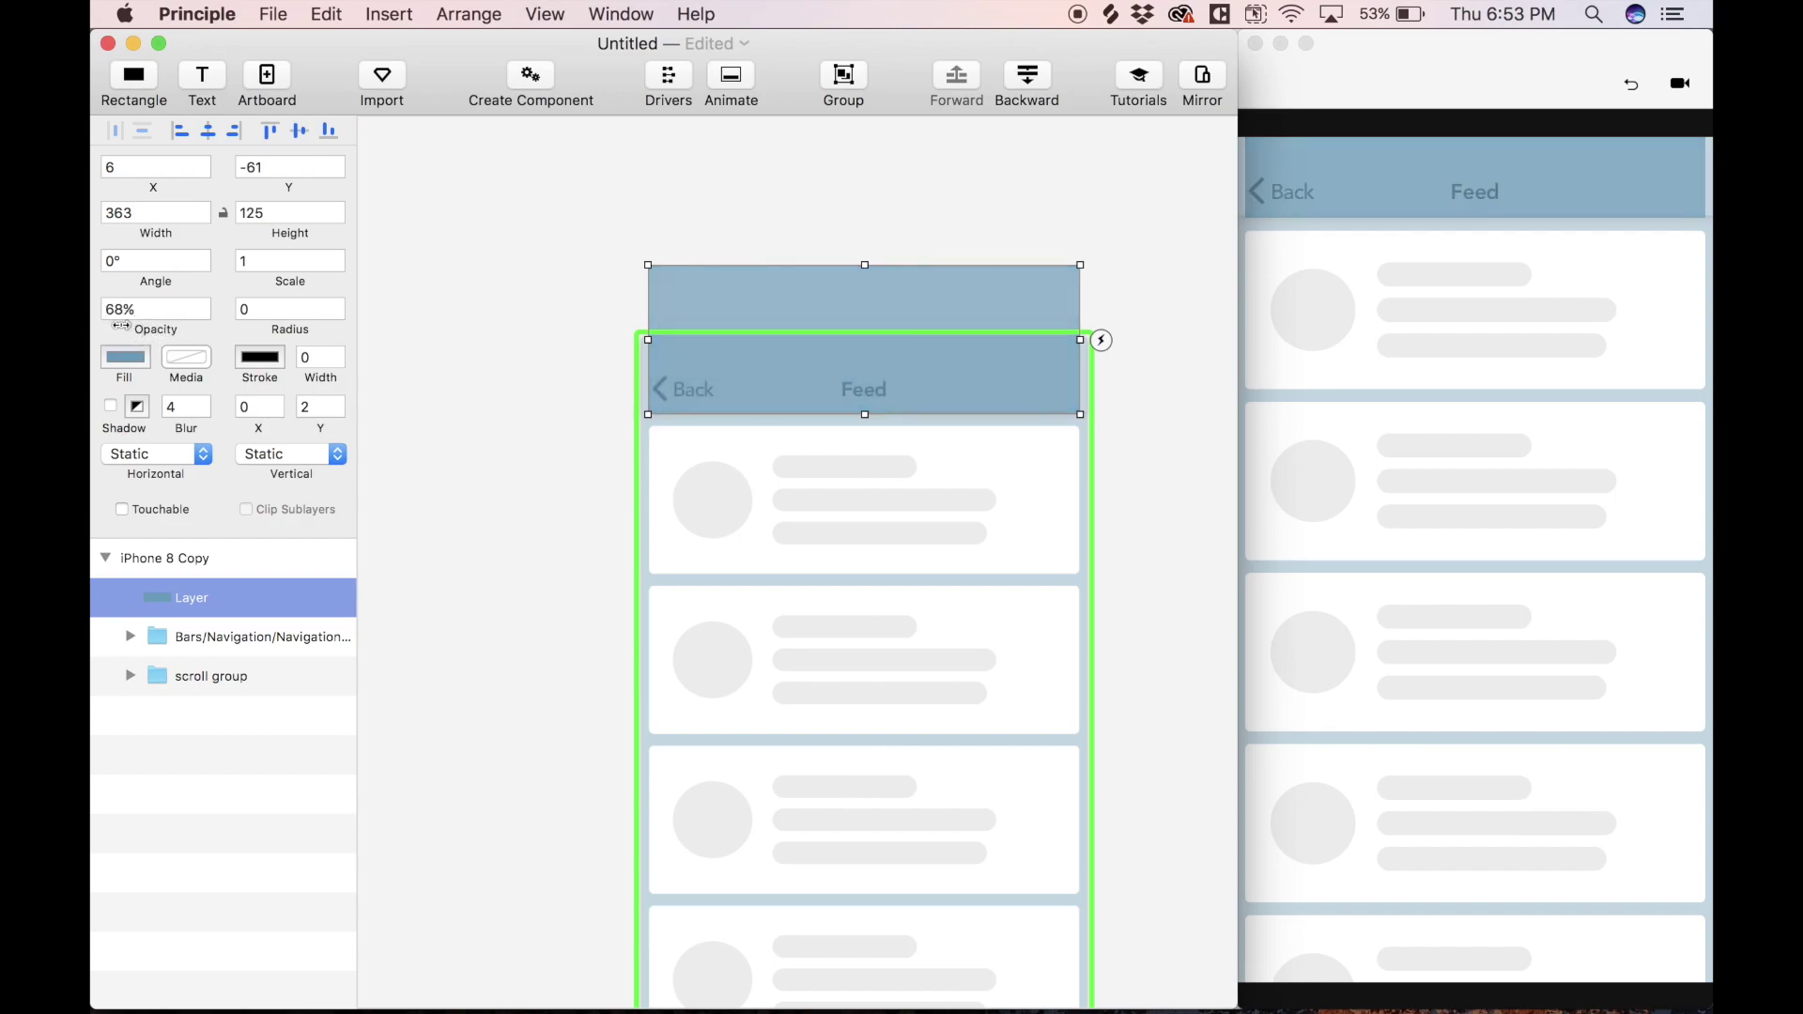
left_click(424, 257)
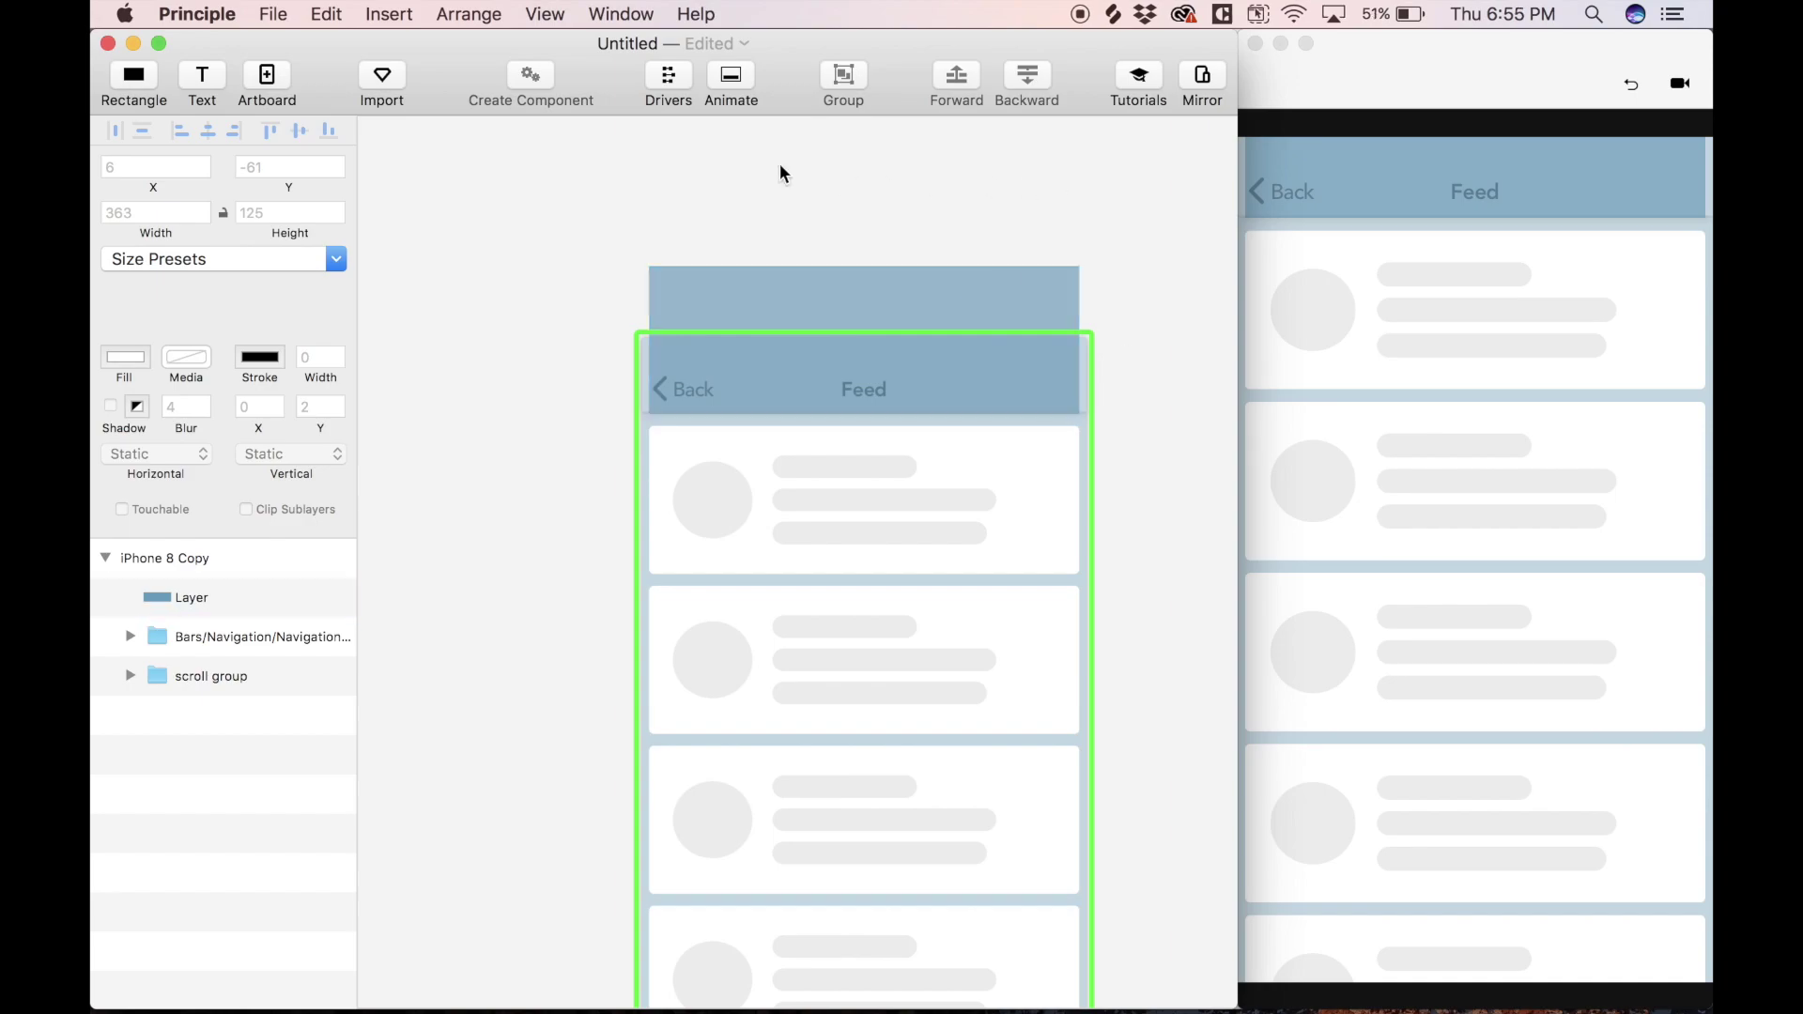
- Show the drivers and add Opacity and Scale keyframes at scroll position 0 for card 1 in the scroll group
left_click(669, 79)
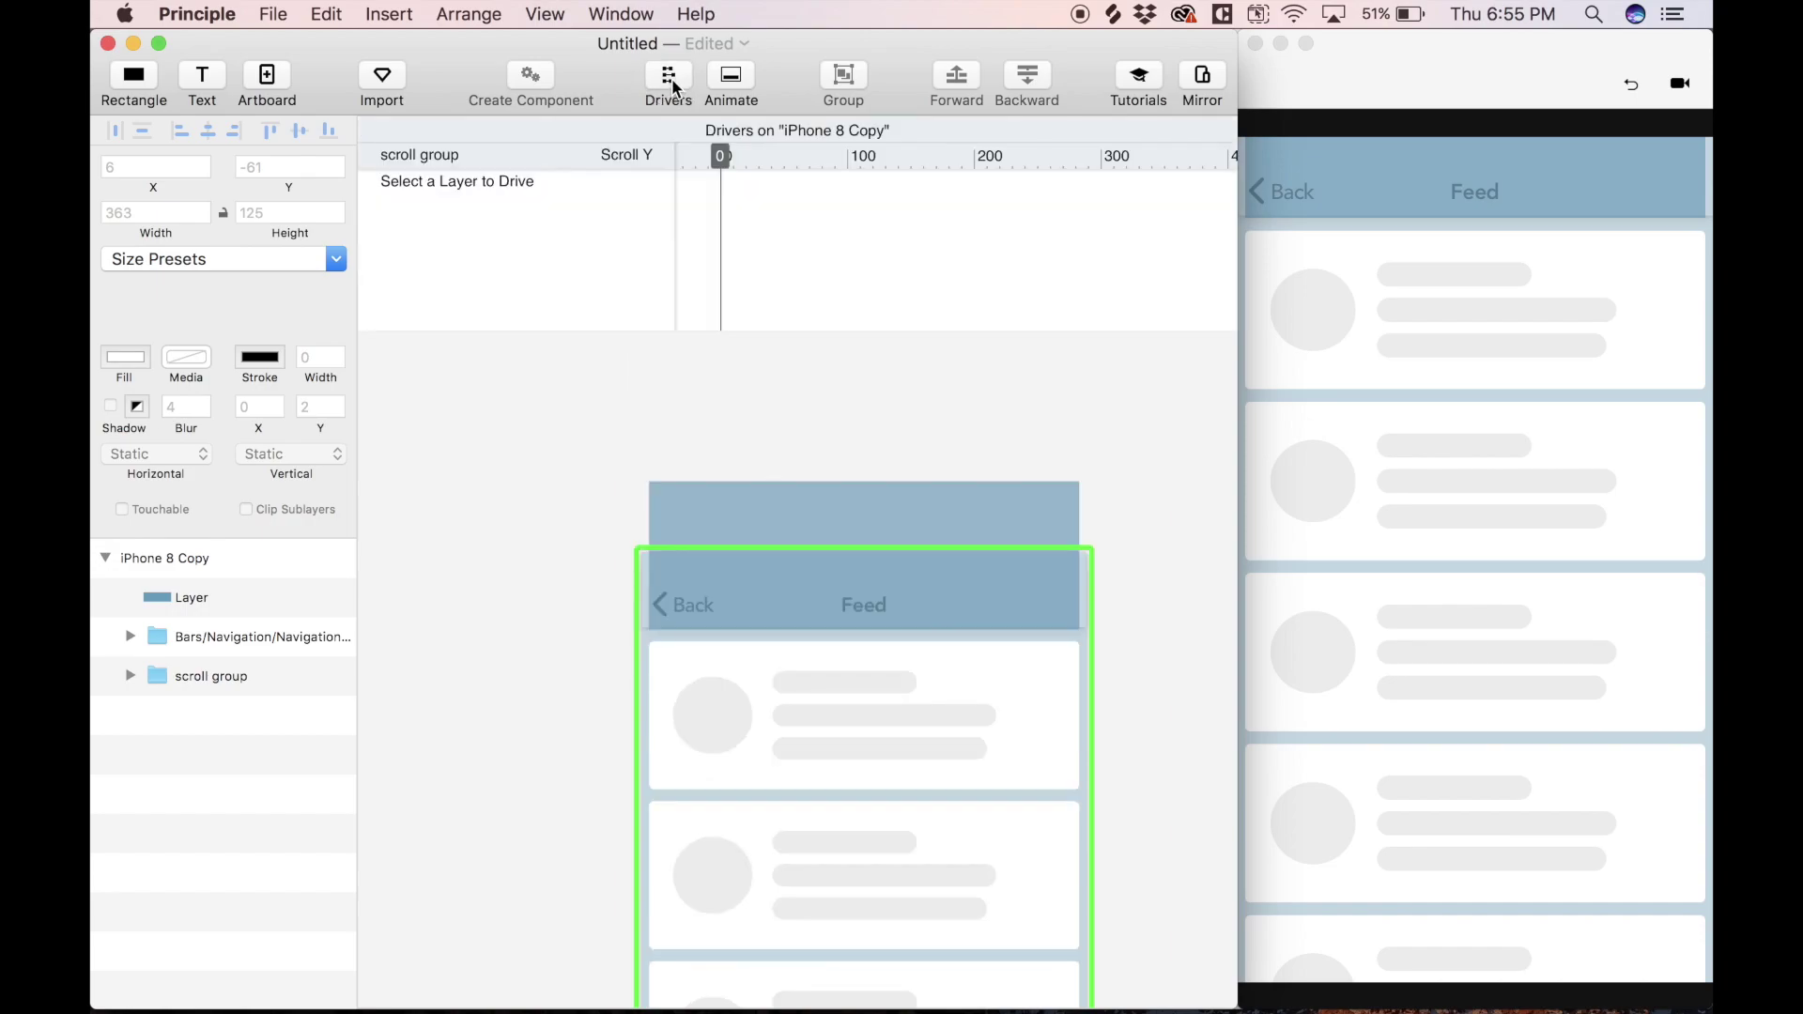
mouse_move(722, 156)
left_mouse_down()
mouse_move(869, 155)
mouse_move(715, 169)
mouse_move(967, 150)
mouse_move(711, 161)
mouse_move(950, 185)
mouse_move(721, 186)
left_mouse_up()
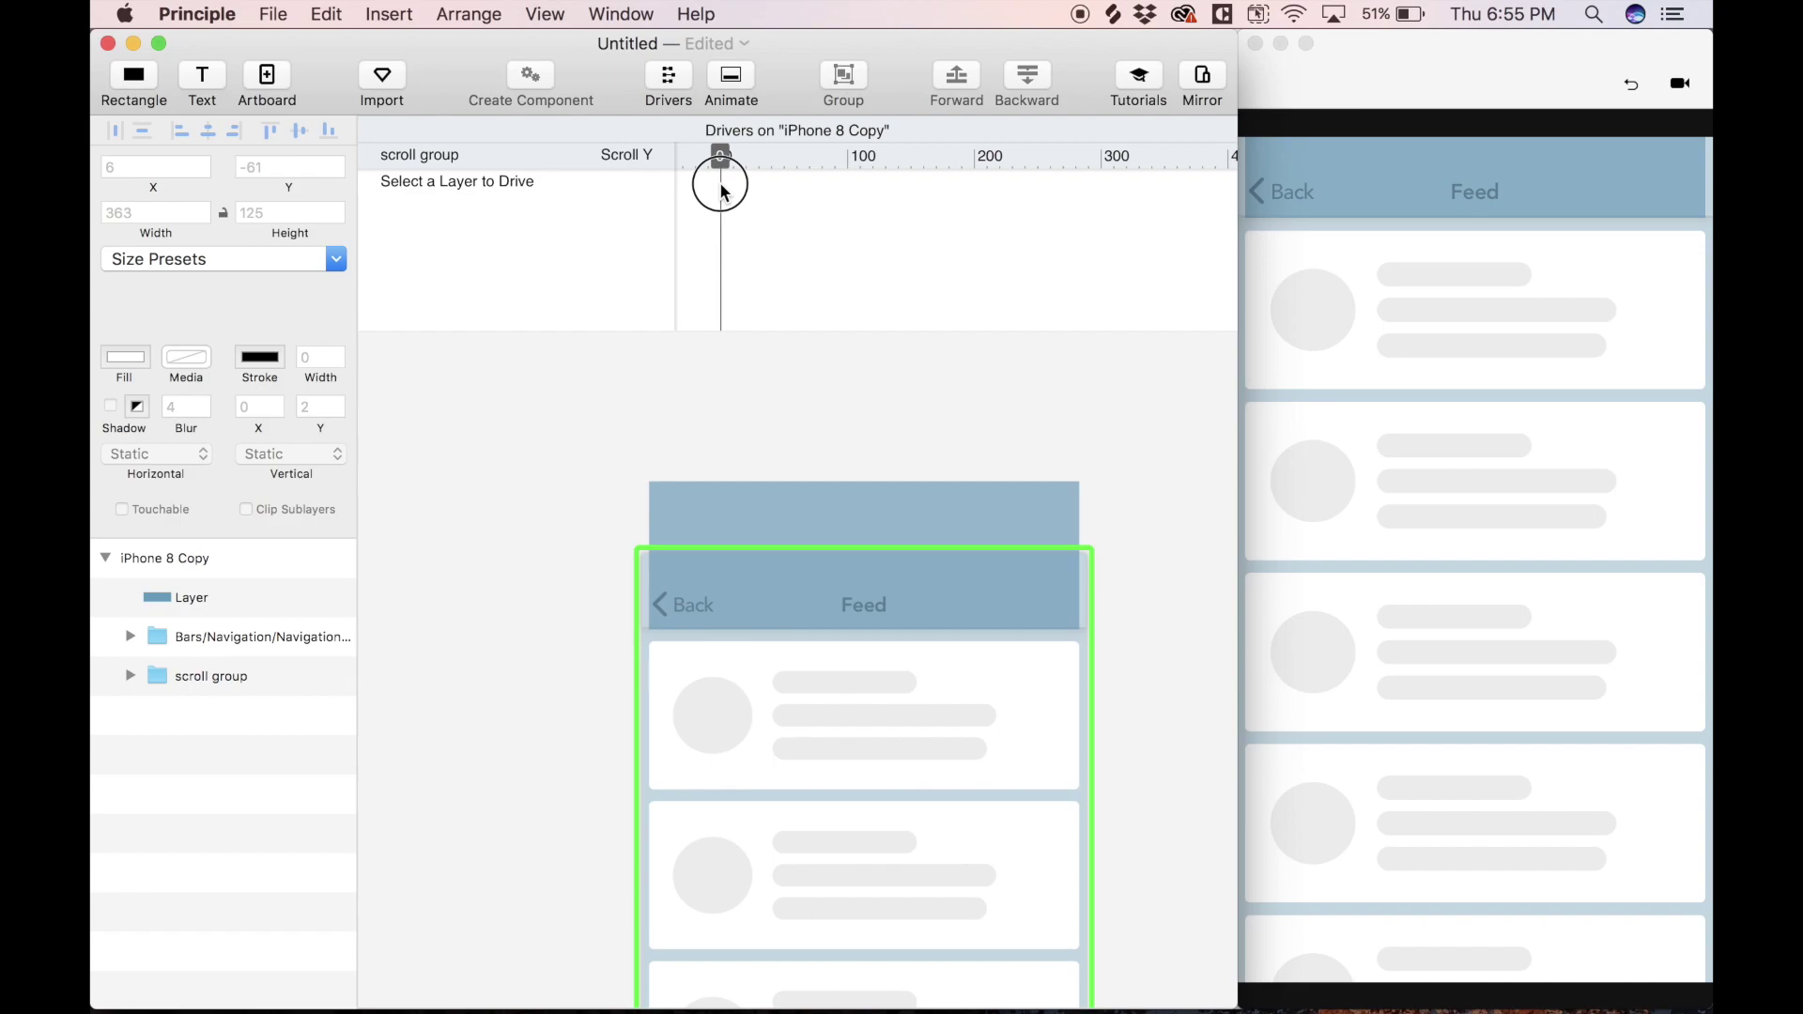
double_click(736, 662)
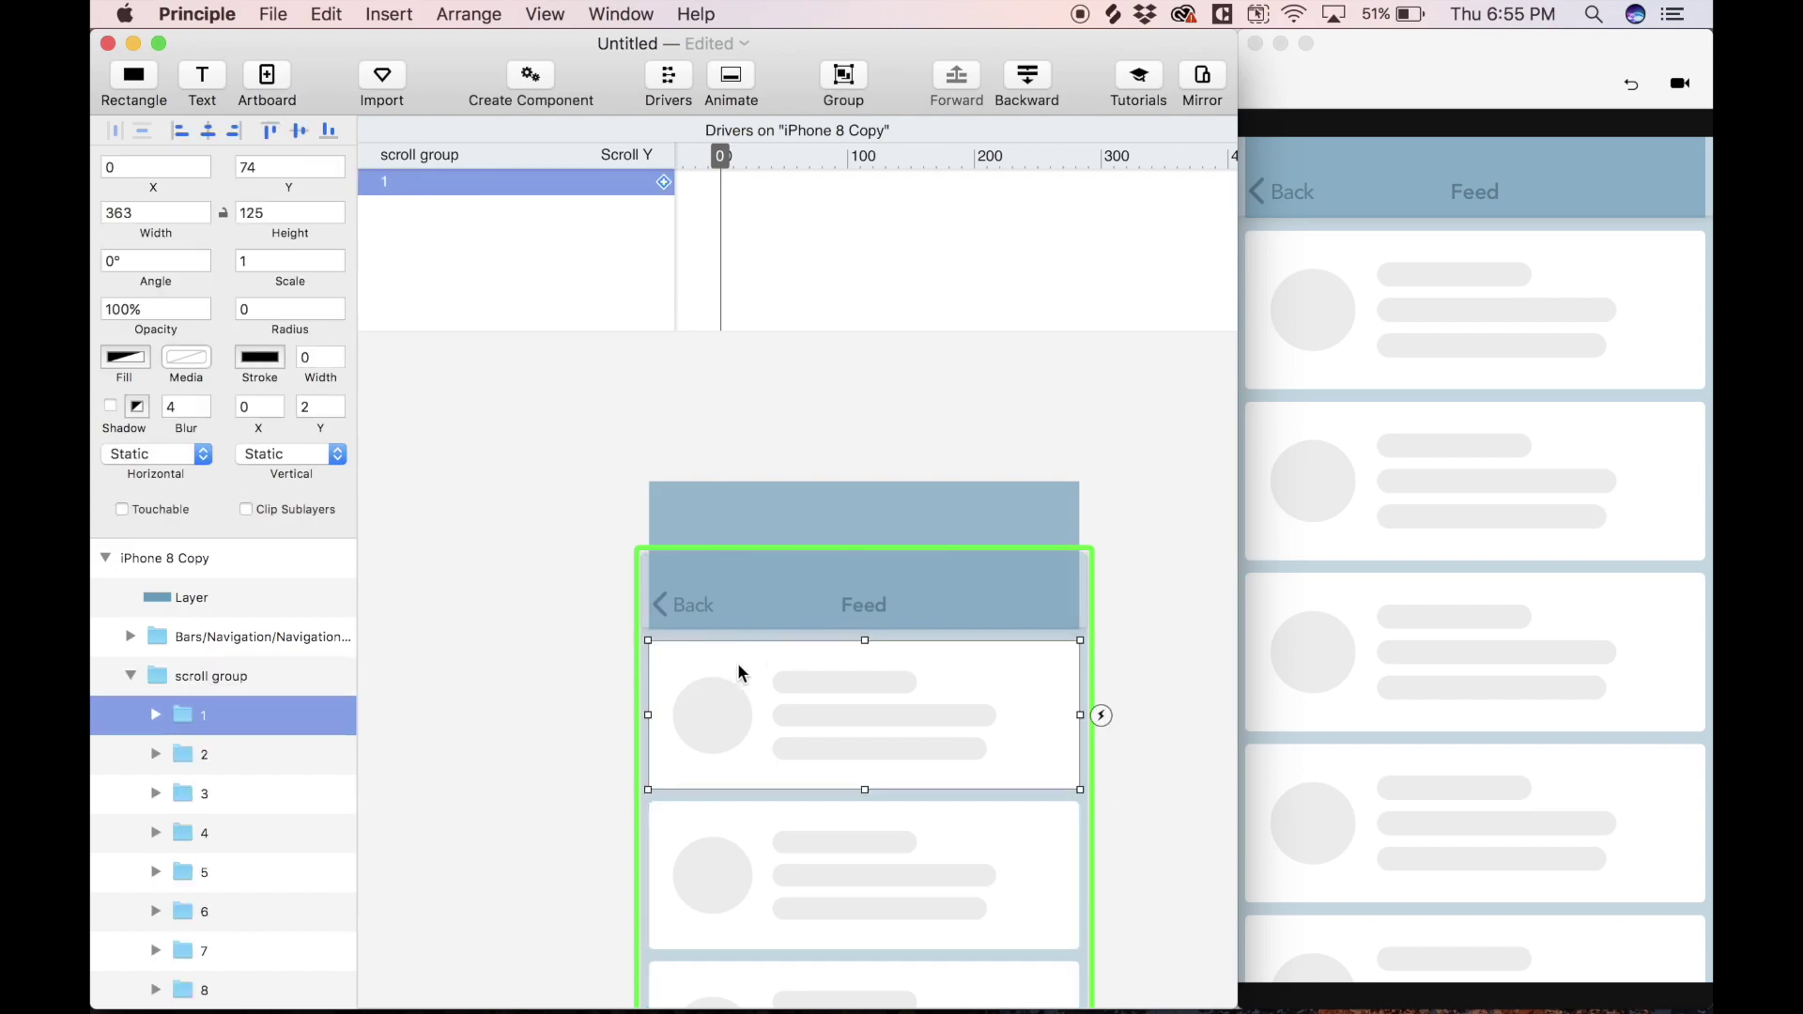
left_click(664, 183)
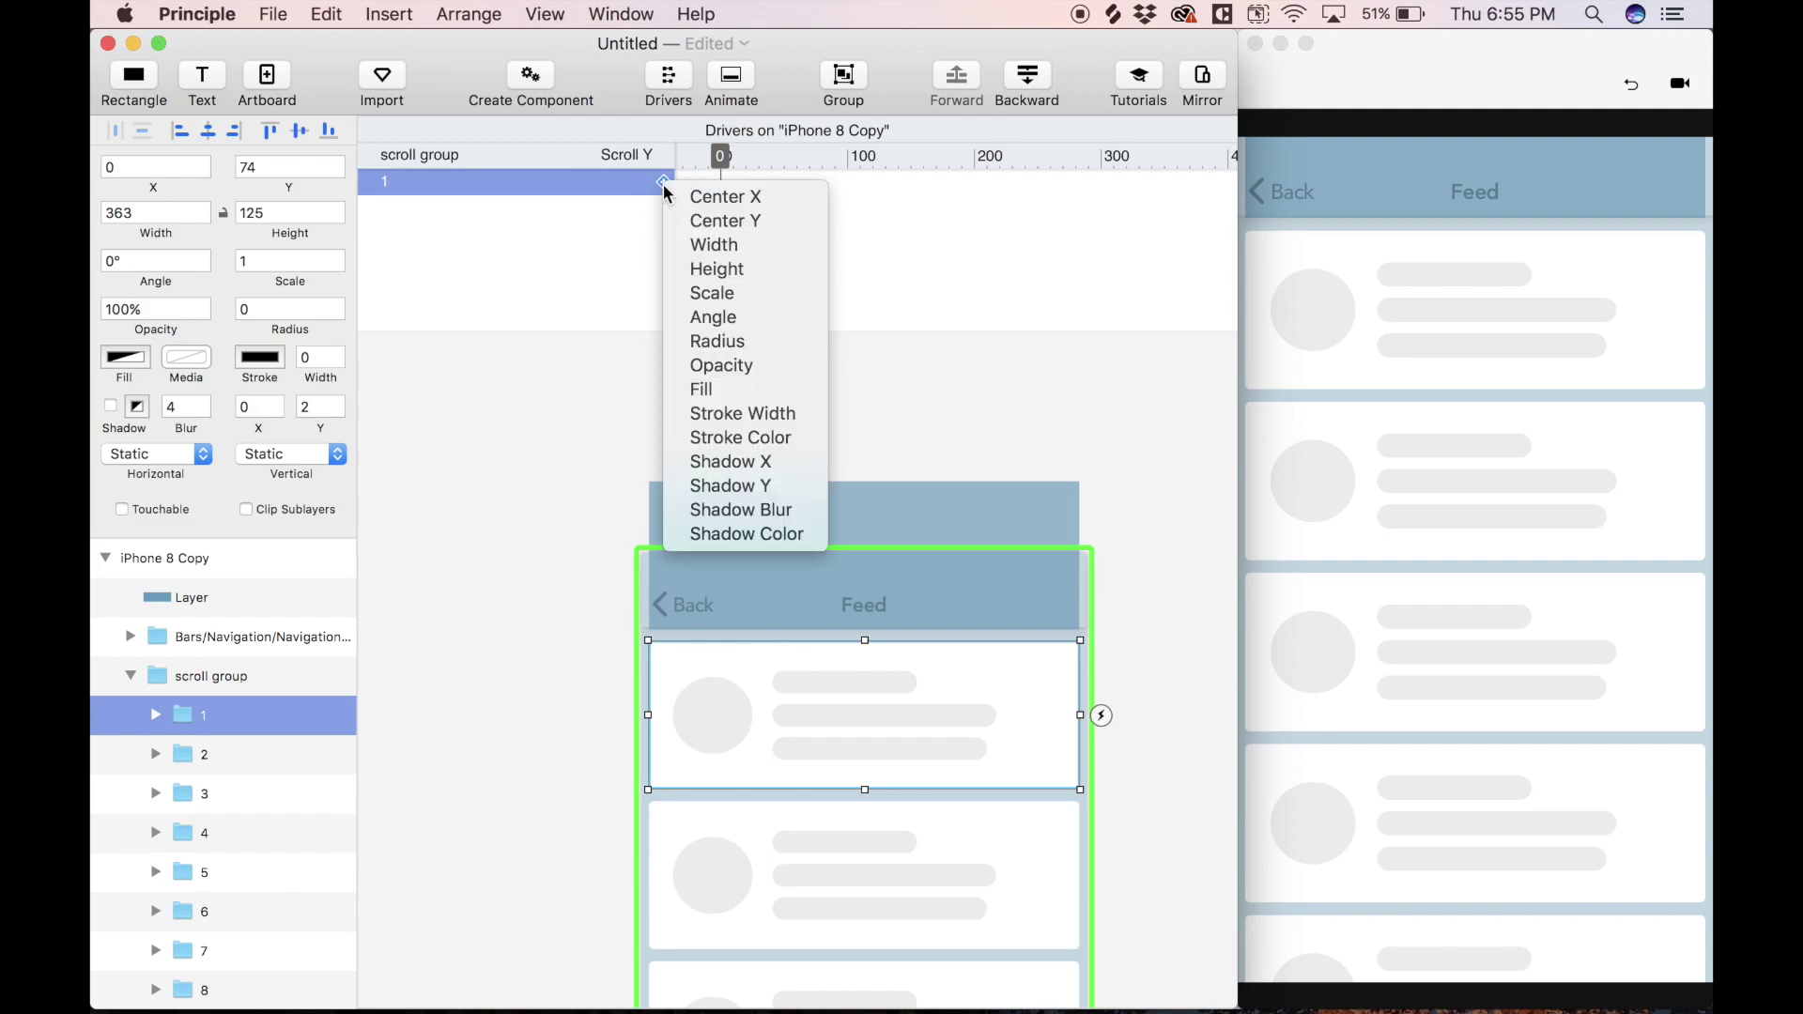
left_click(716, 366)
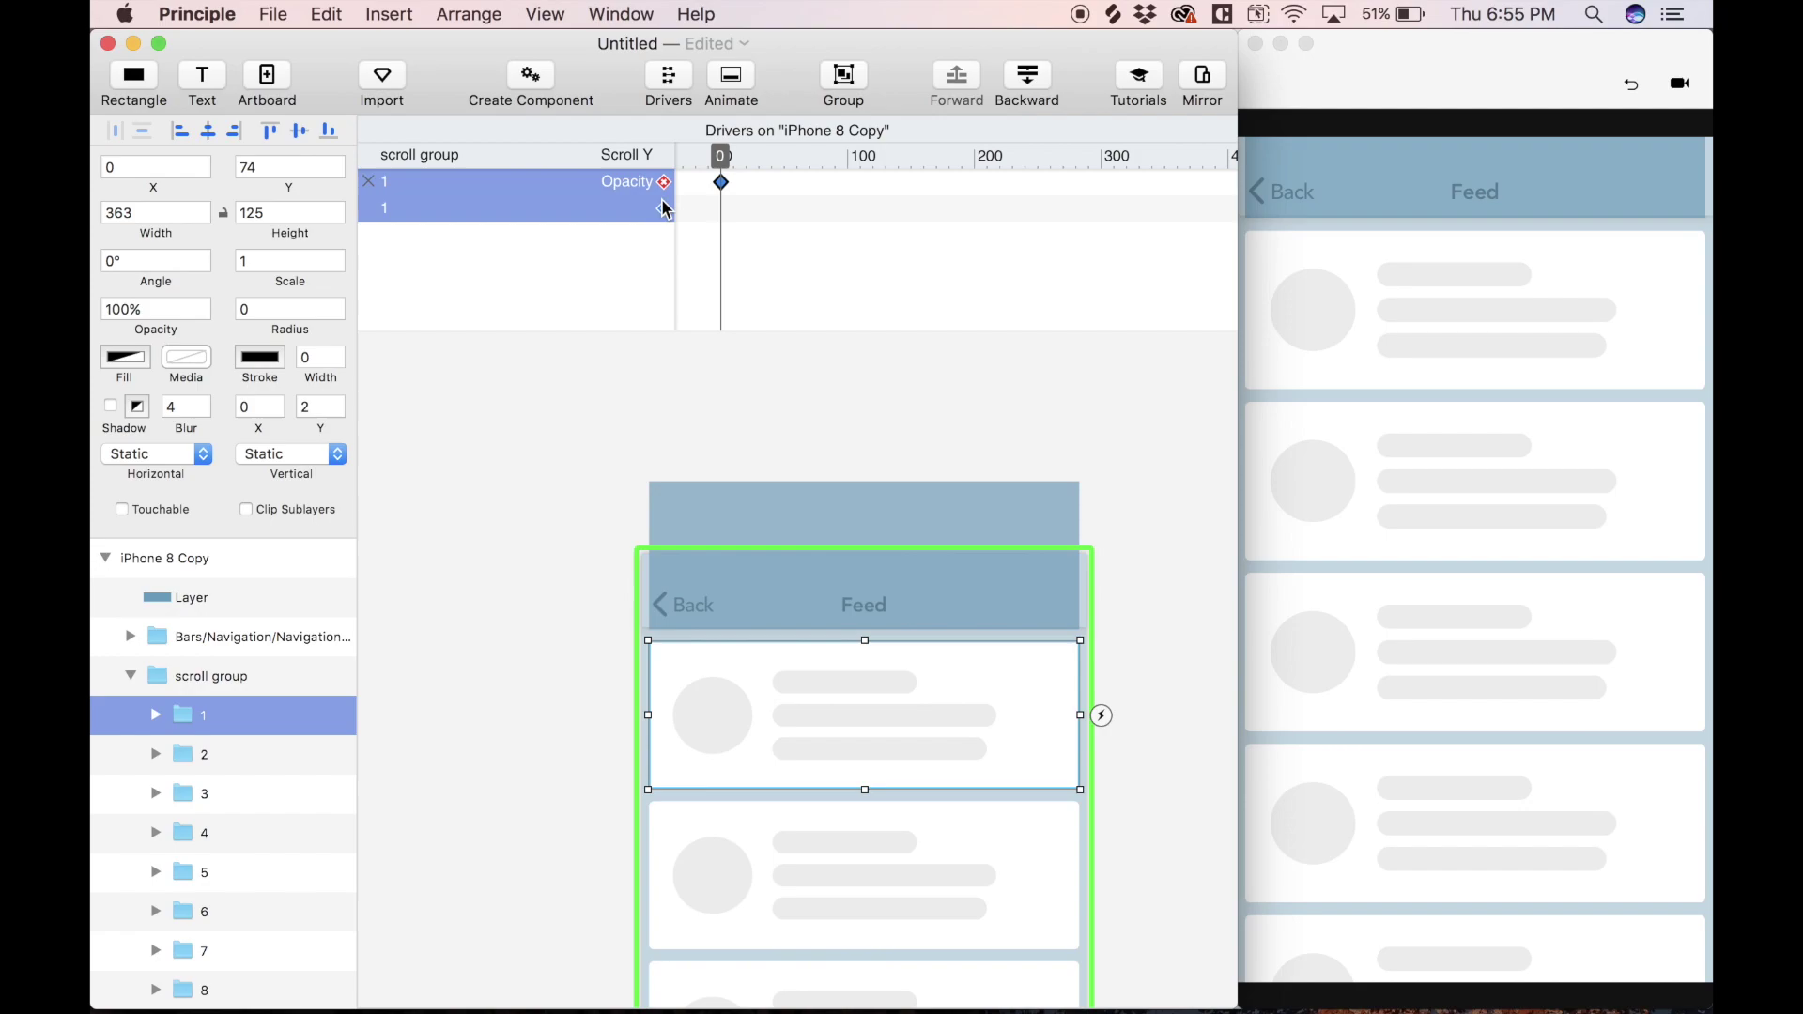
left_click(664, 208)
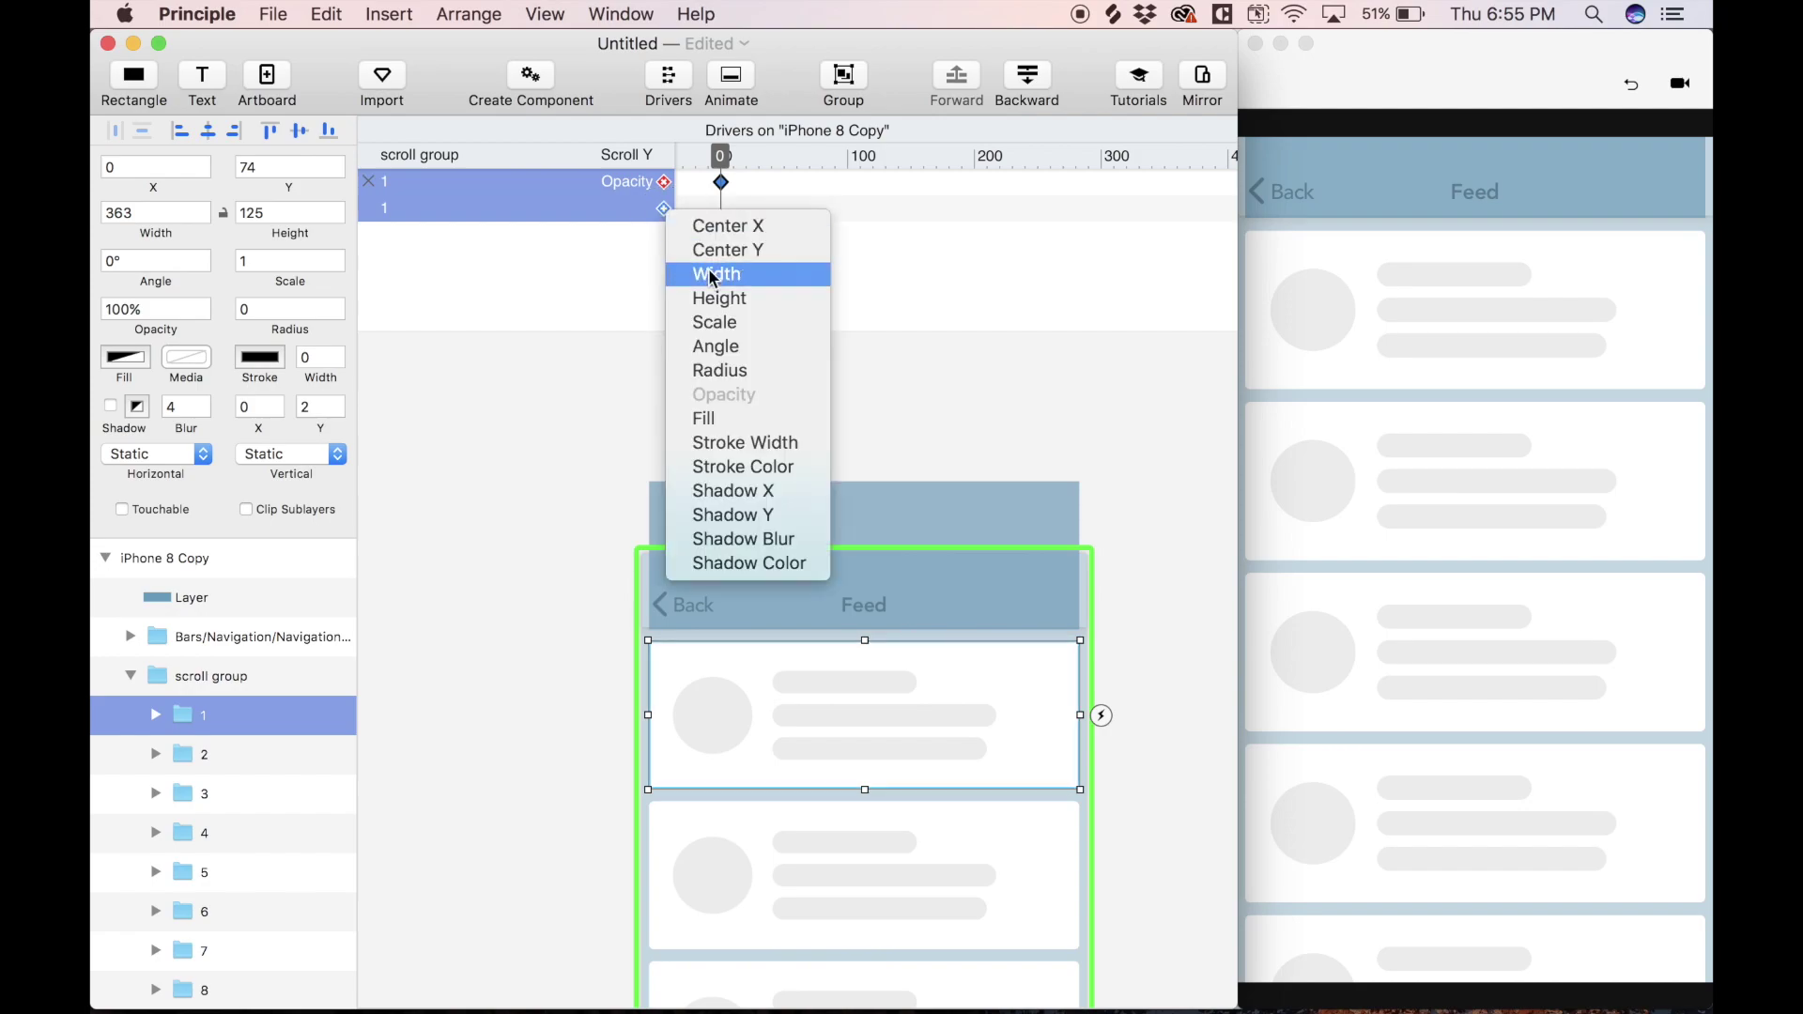
left_click(726, 324)
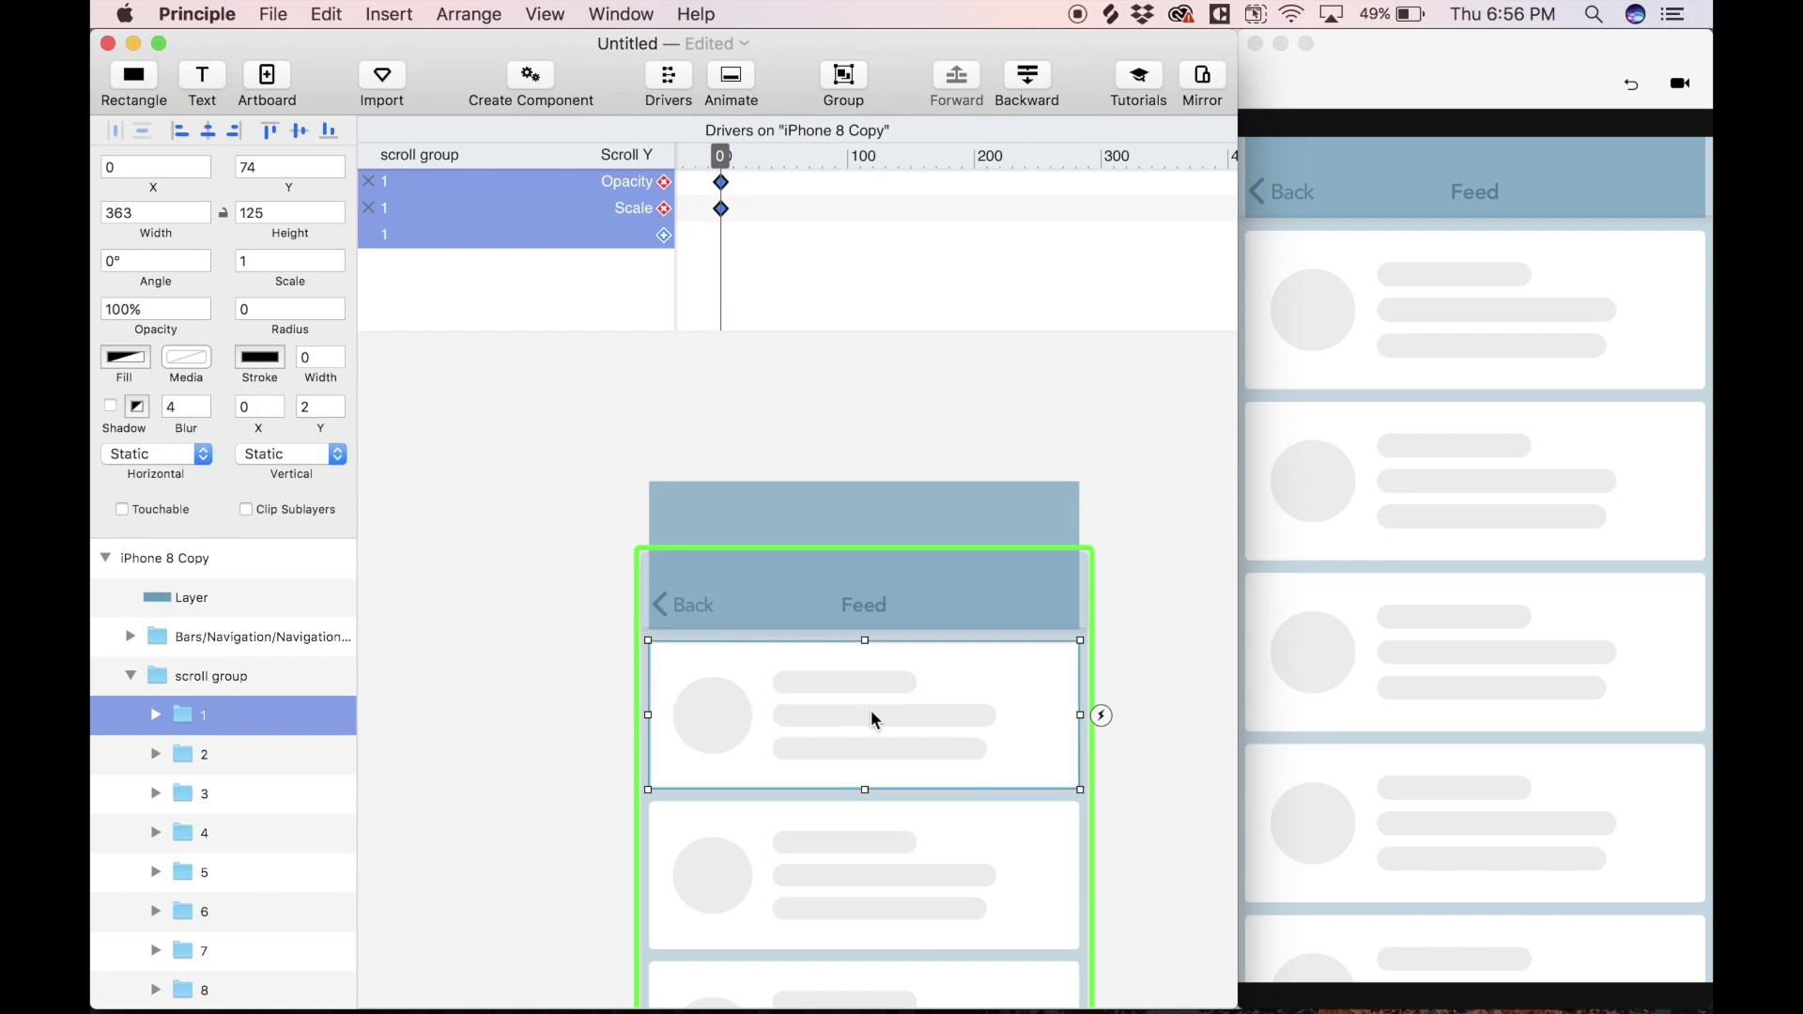
- Move the driver scroll position to 135 and add Opacity and Scale keyframes there for card 1
left_click(718, 151)
left_click_drag(721, 153, 894, 159)
scroll(846, 408, "up", 4)
scroll(845, 416, "down", 5)
left_click(703, 537)
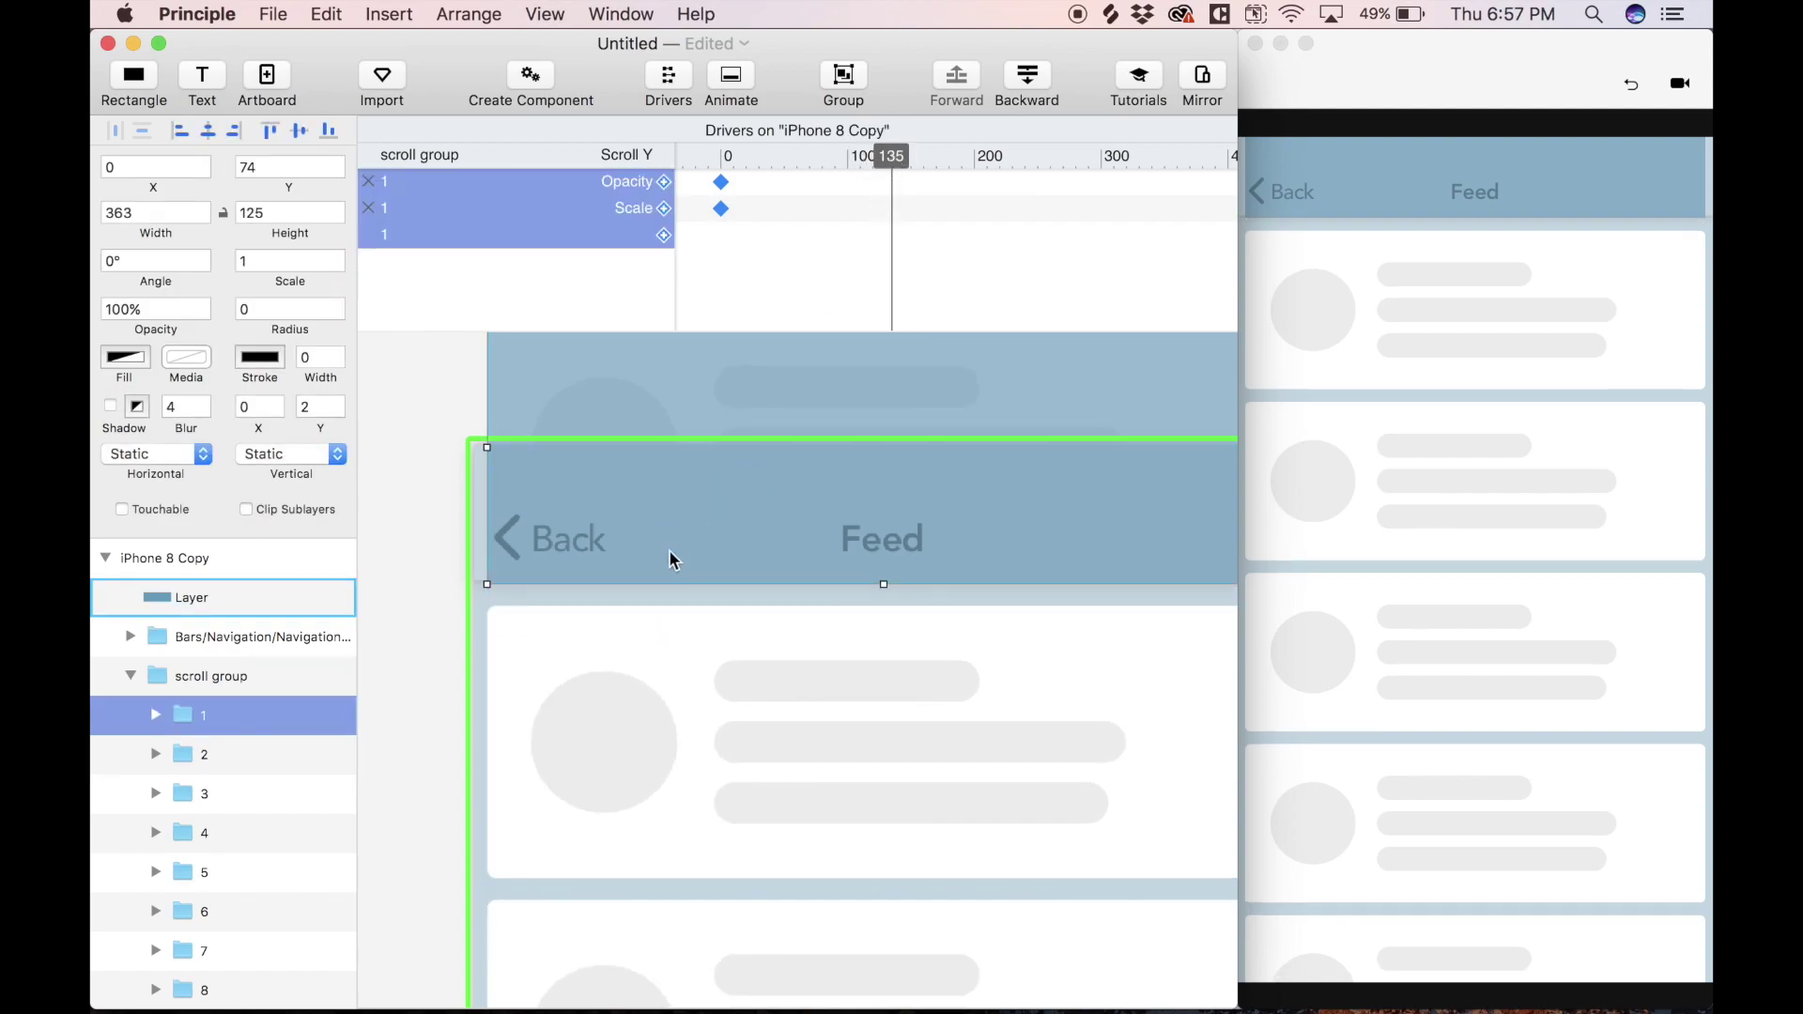
scroll(674, 560, "down", 3)
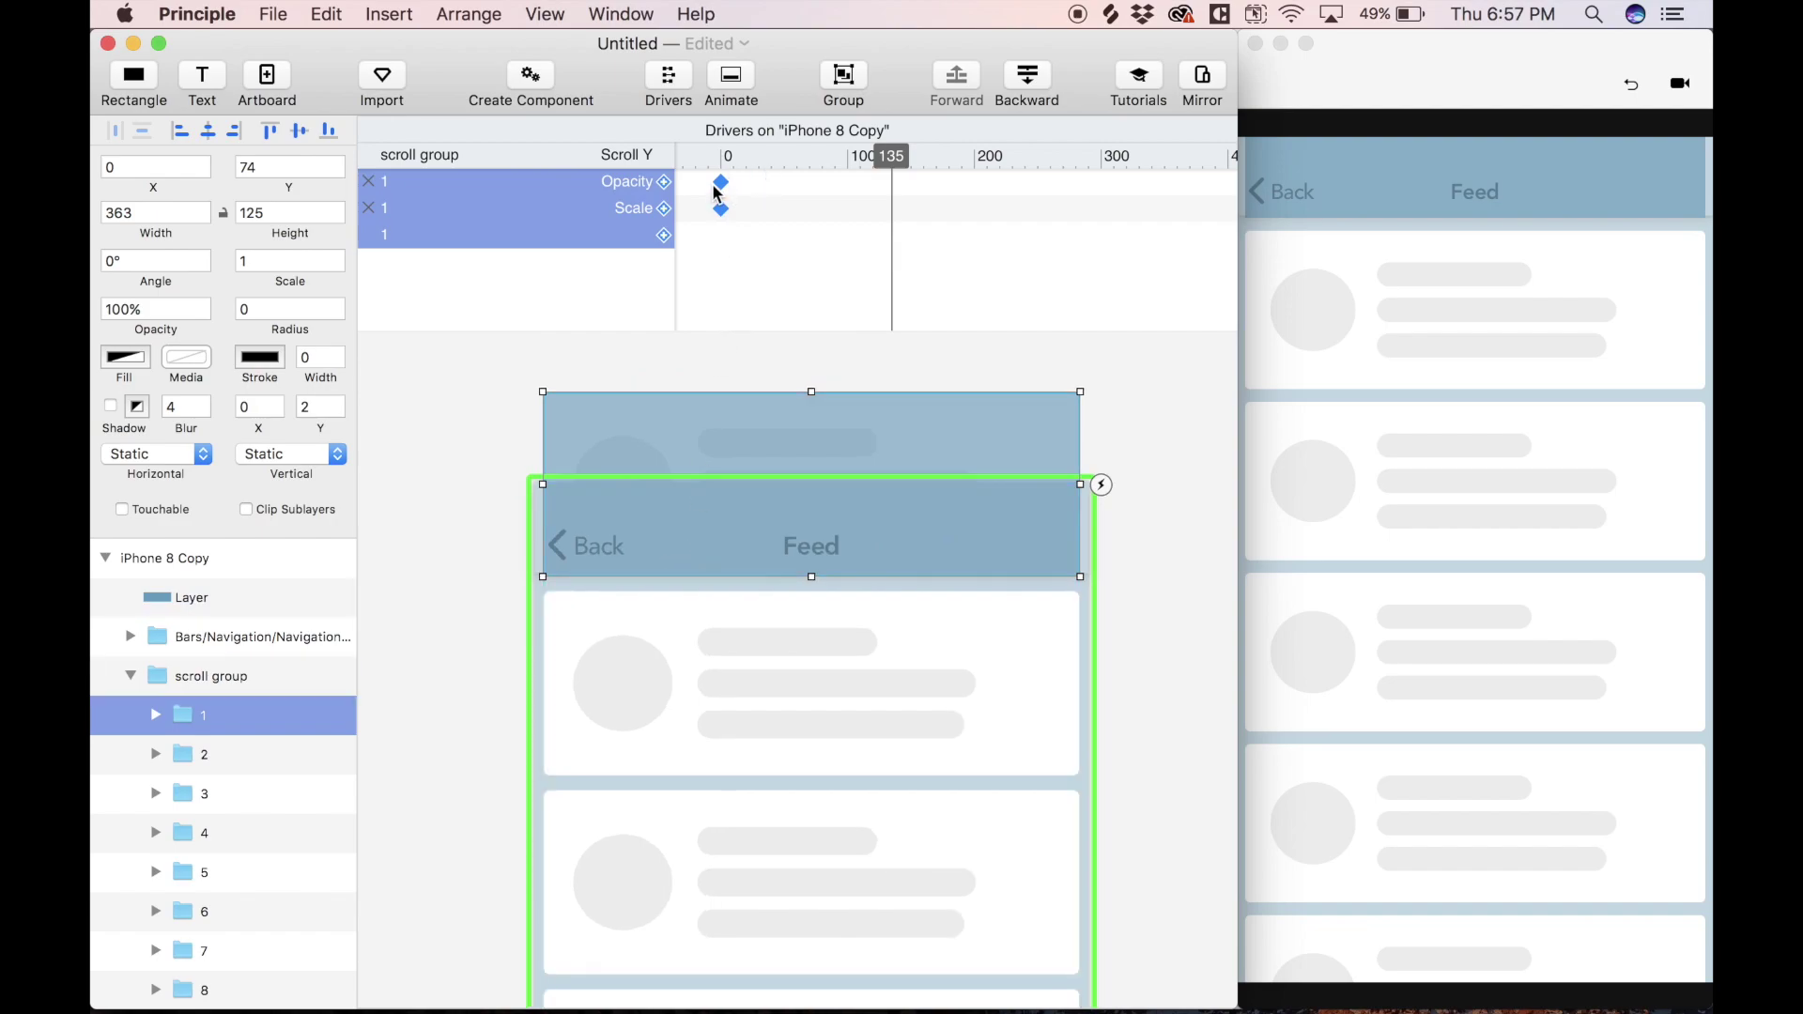
left_click(664, 181)
left_click(664, 207)
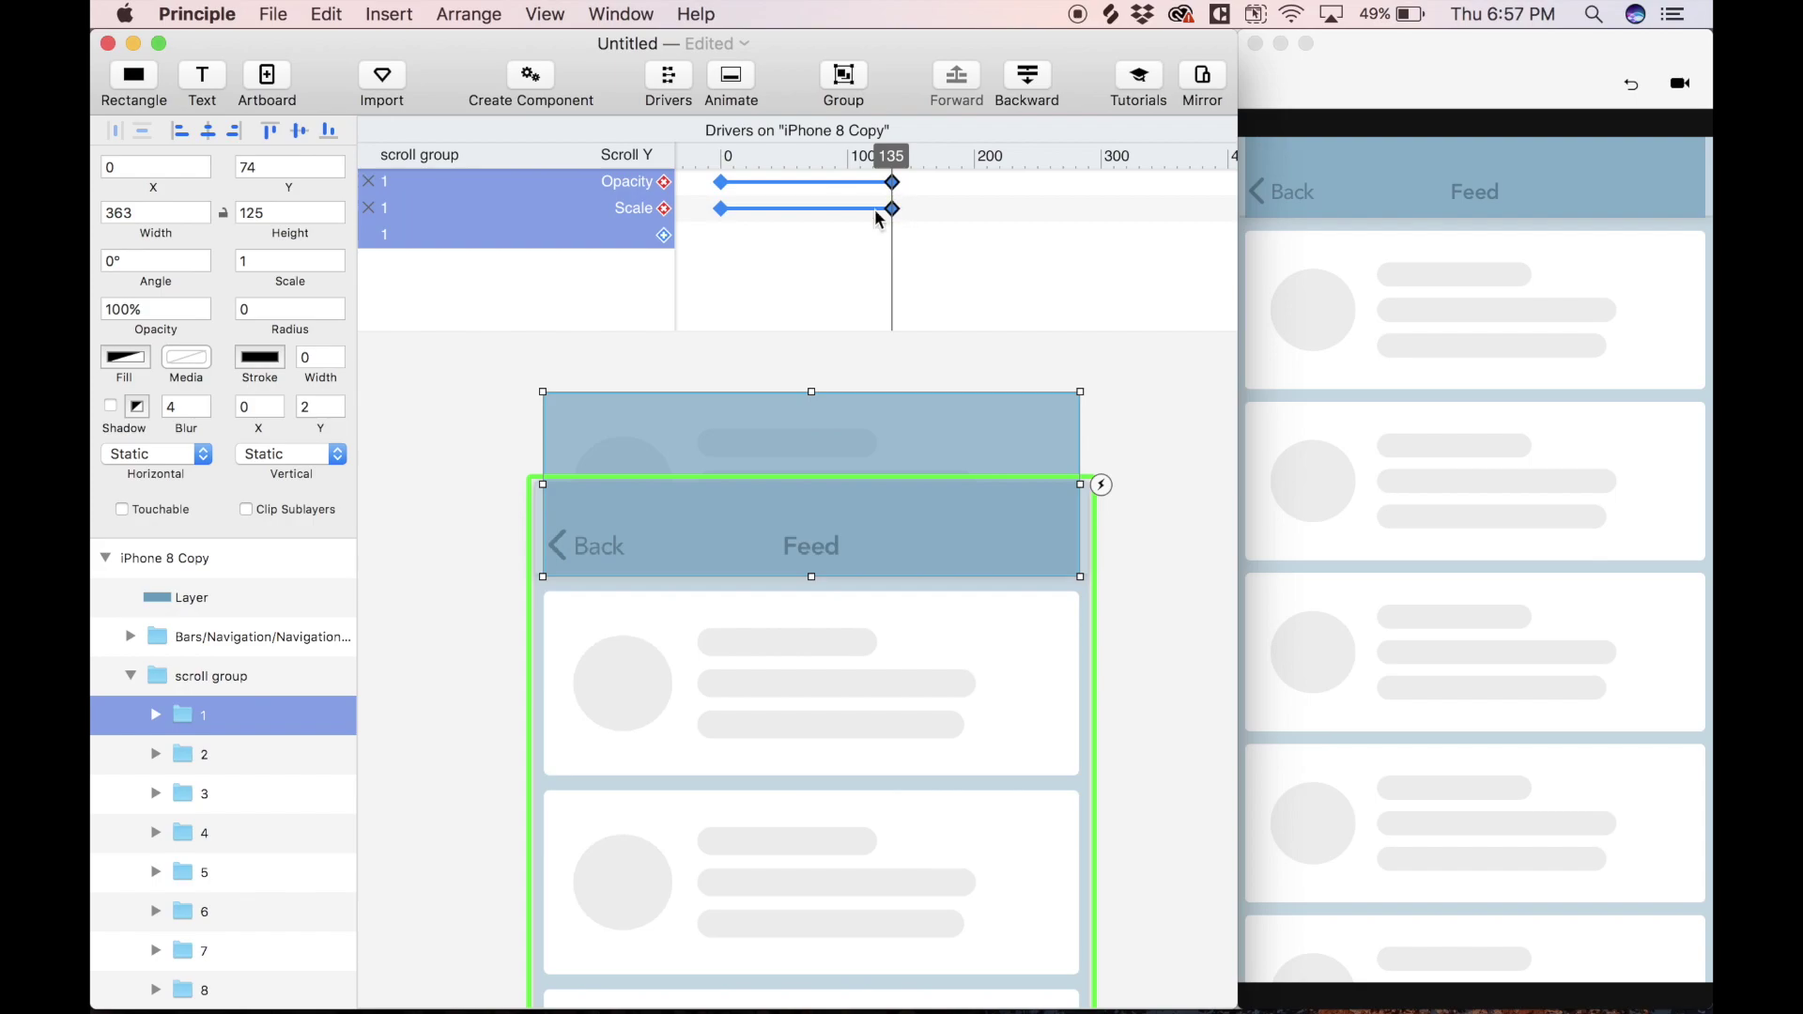
- Set card 1's scale to 0.5 and its opacity to 0% at scroll position 135
left_click(294, 260)
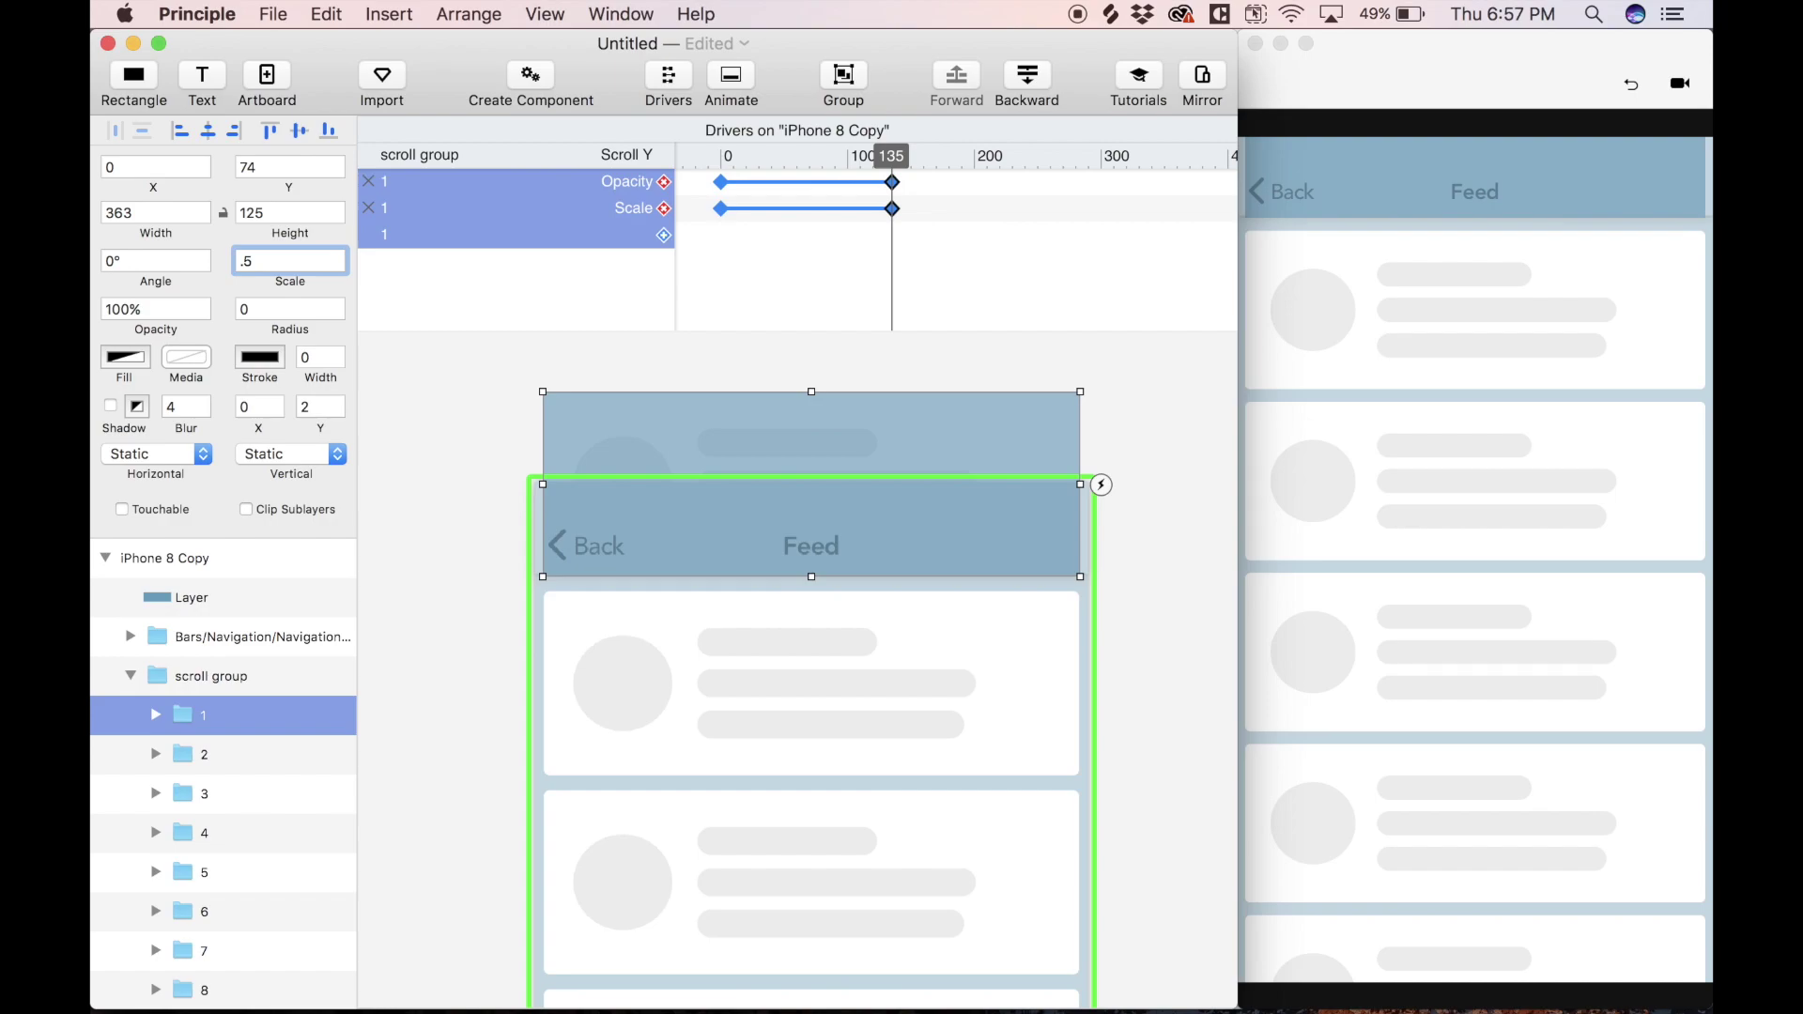
type(".5")
key("Return")
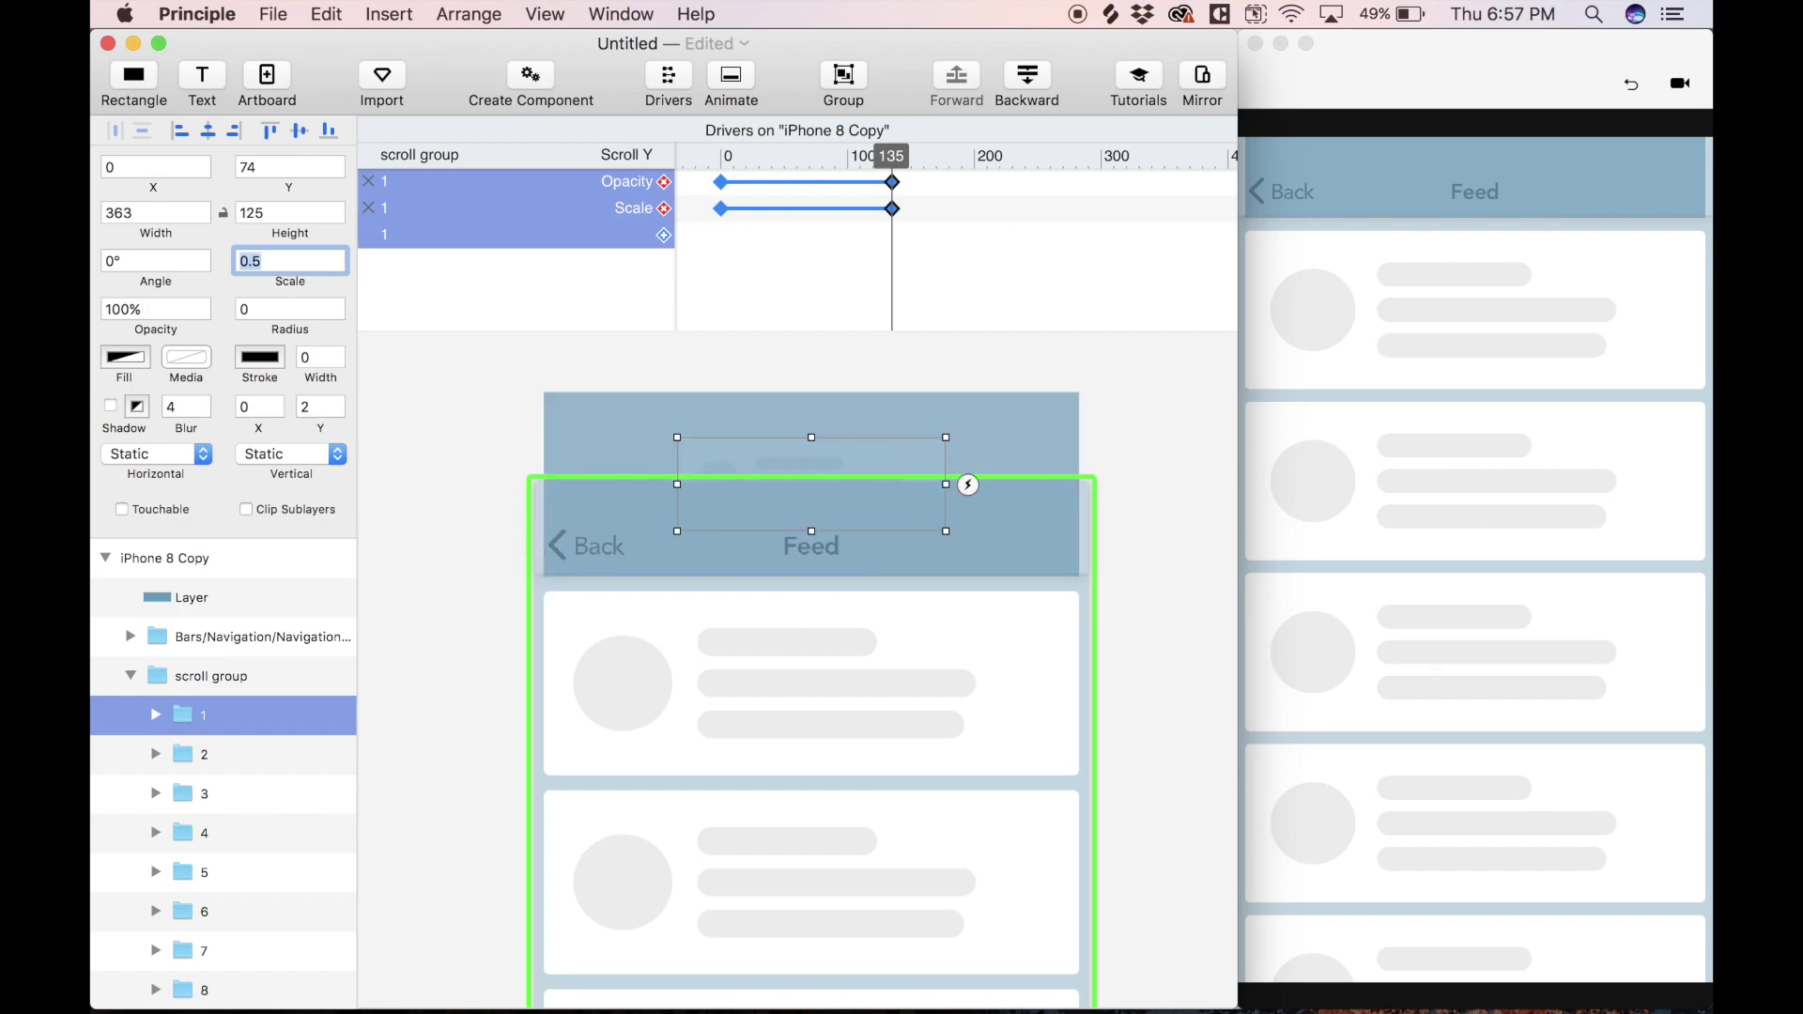
left_click(144, 317)
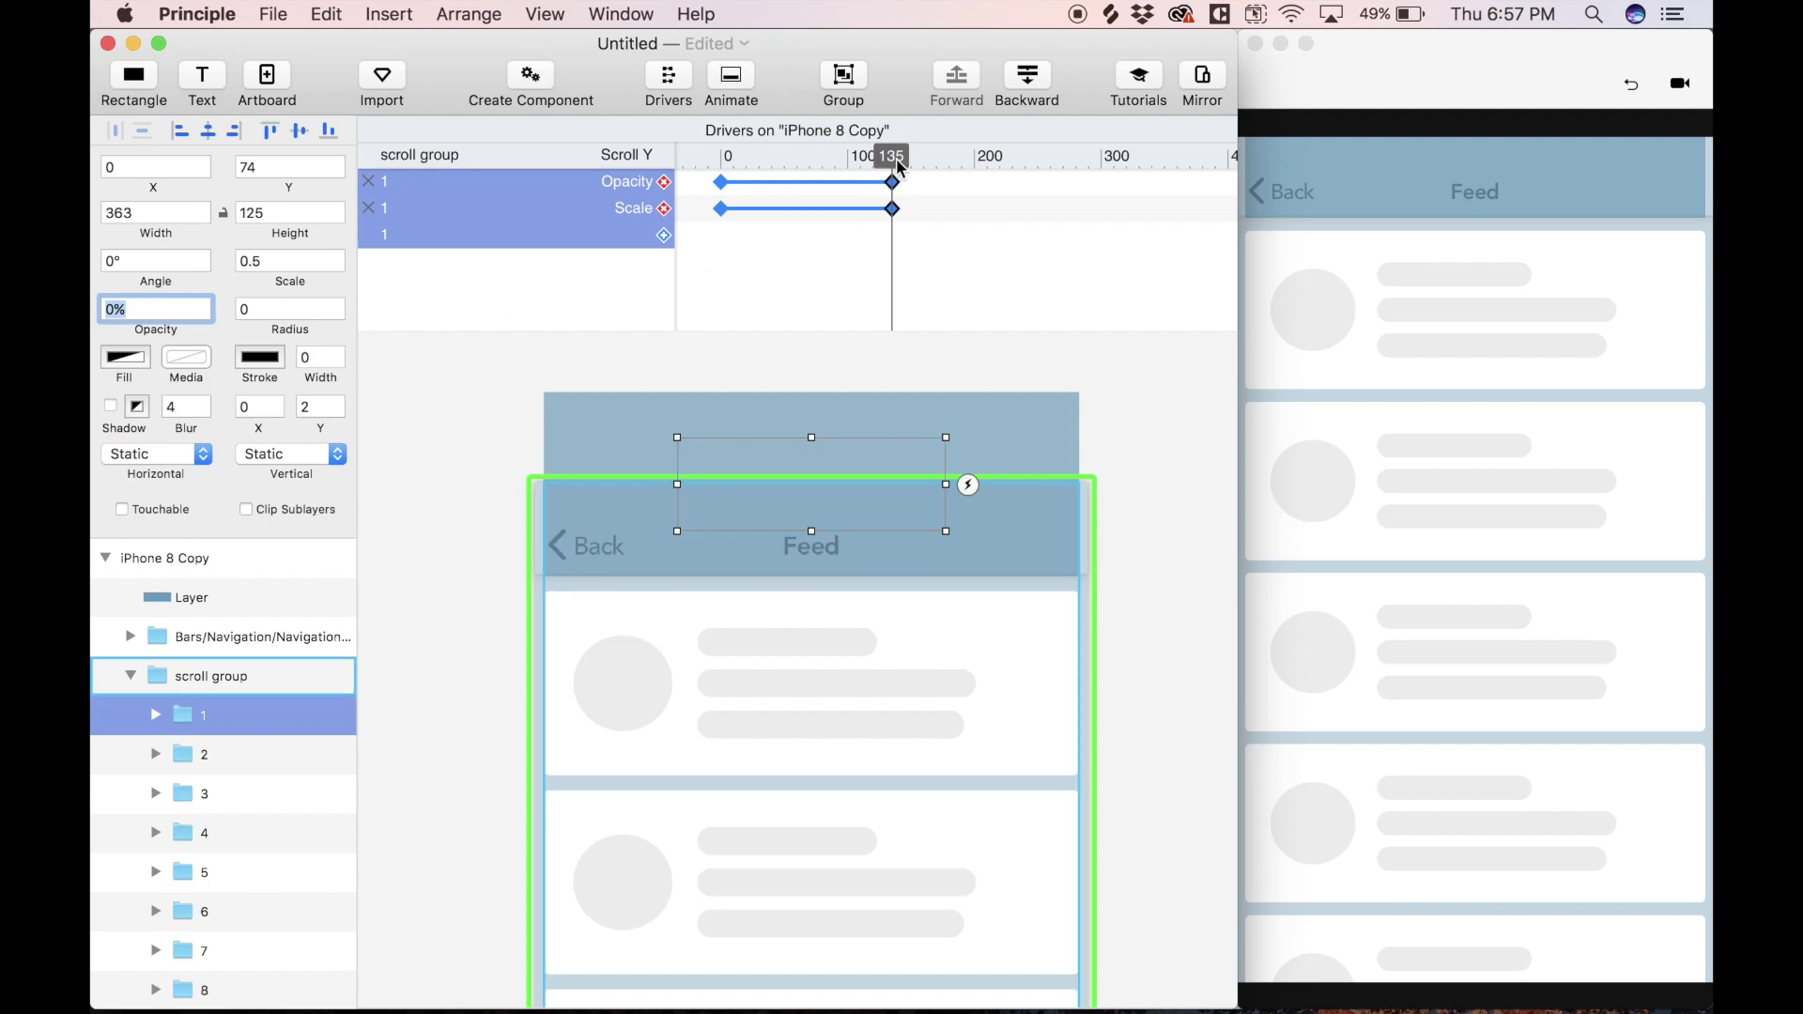
- Scroll the feed in the preview to check how card 1 fades and shrinks
mouse_move(900, 167)
left_mouse_down()
mouse_move(695, 172)
mouse_move(892, 188)
left_mouse_up()
left_click(892, 188)
left_click(1498, 568)
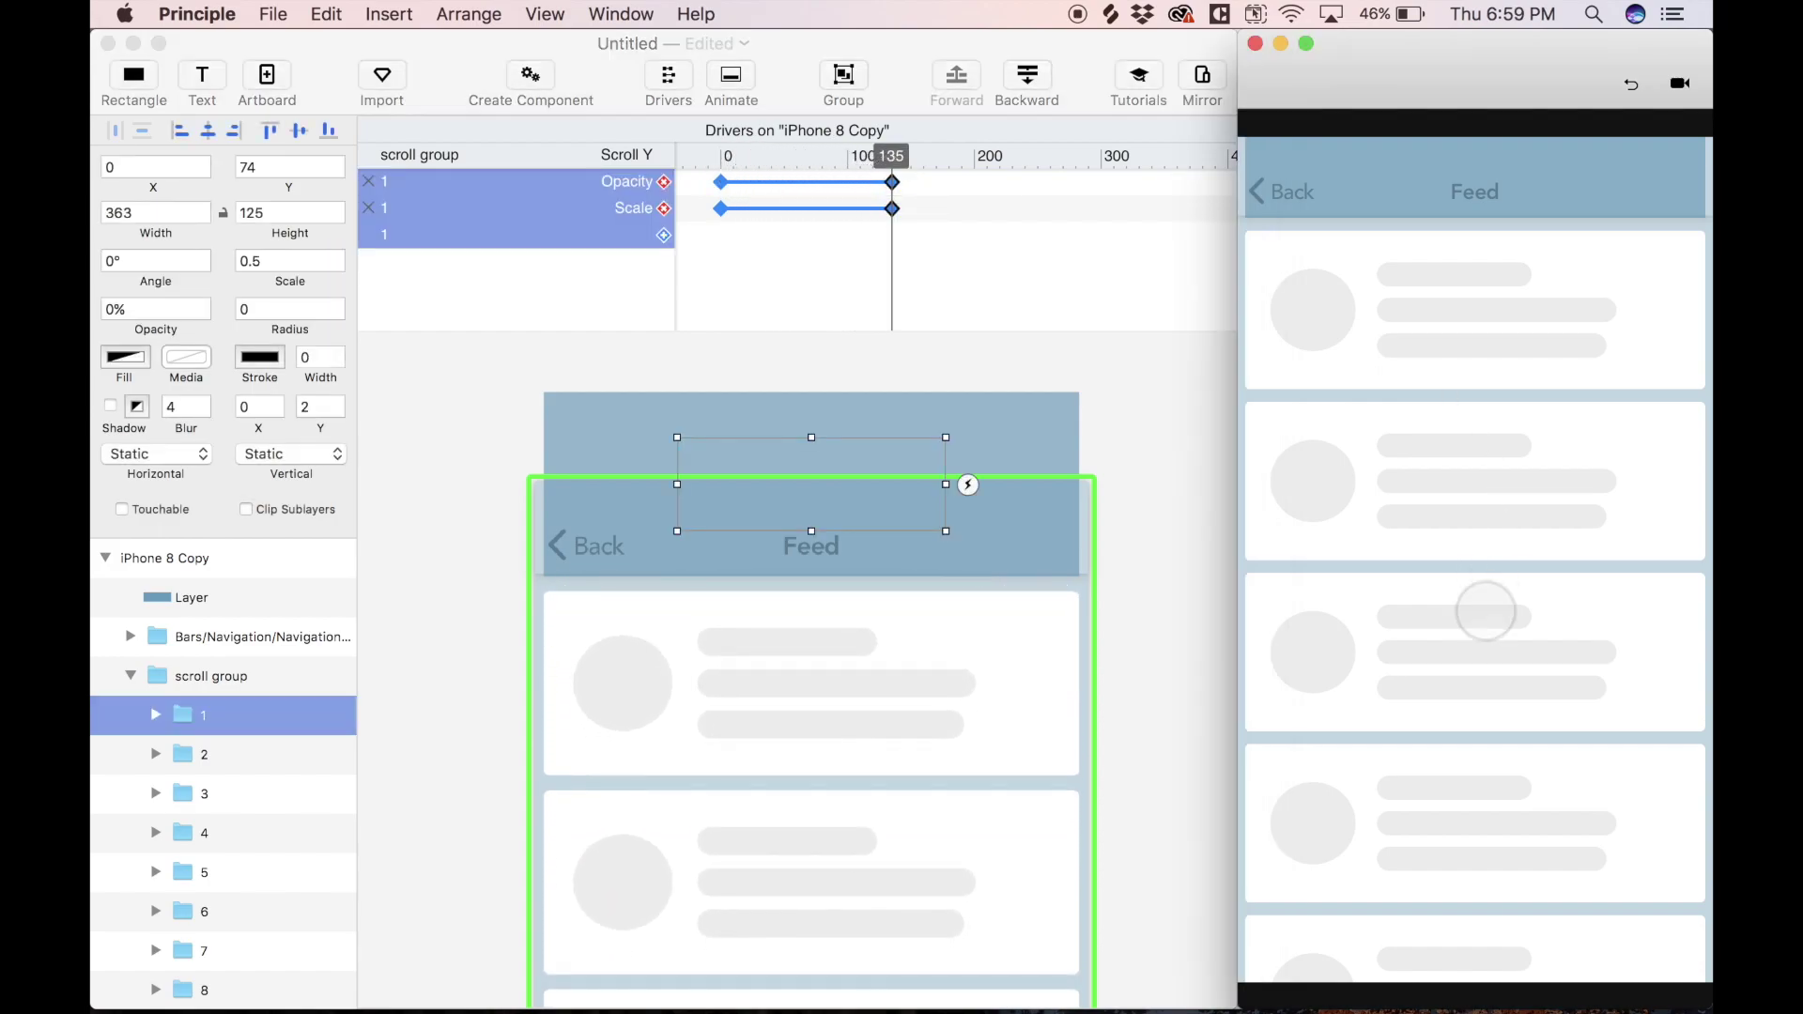
left_click_drag(1476, 753, 1440, 680)
- Add Opacity and Scale keyframes for card 2 at scroll position 135
left_click(986, 719)
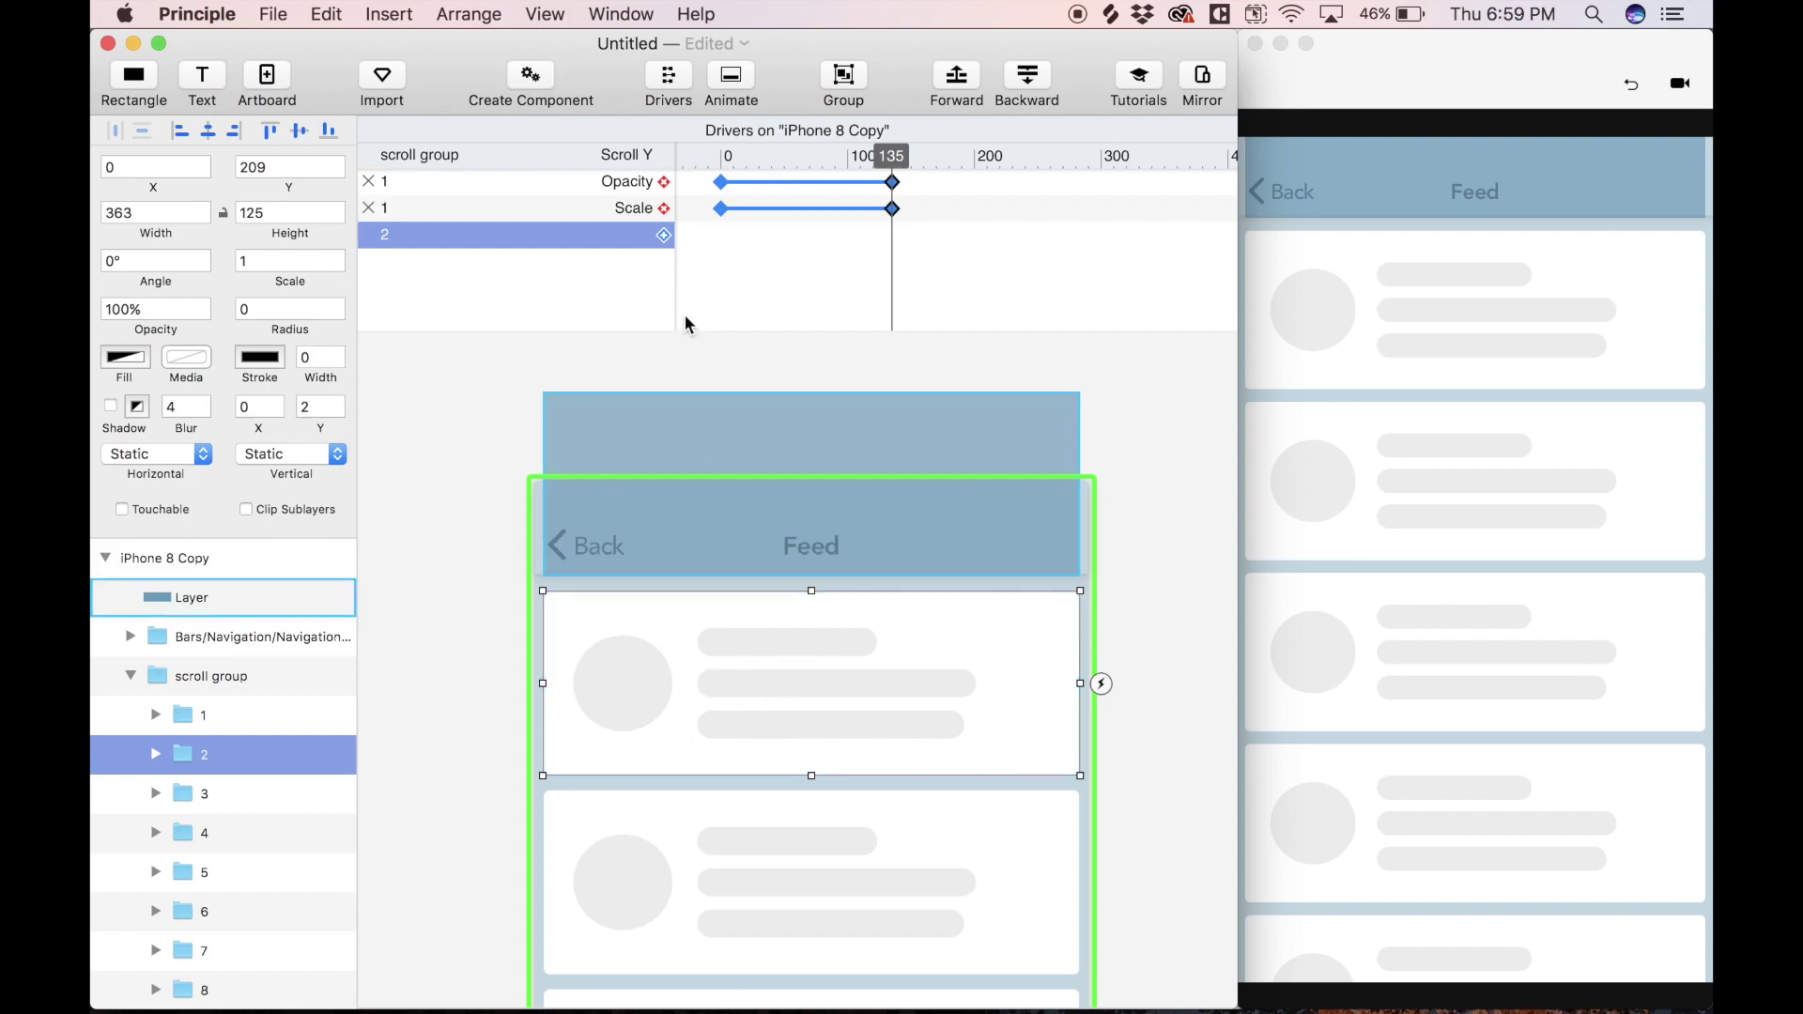
left_click(664, 236)
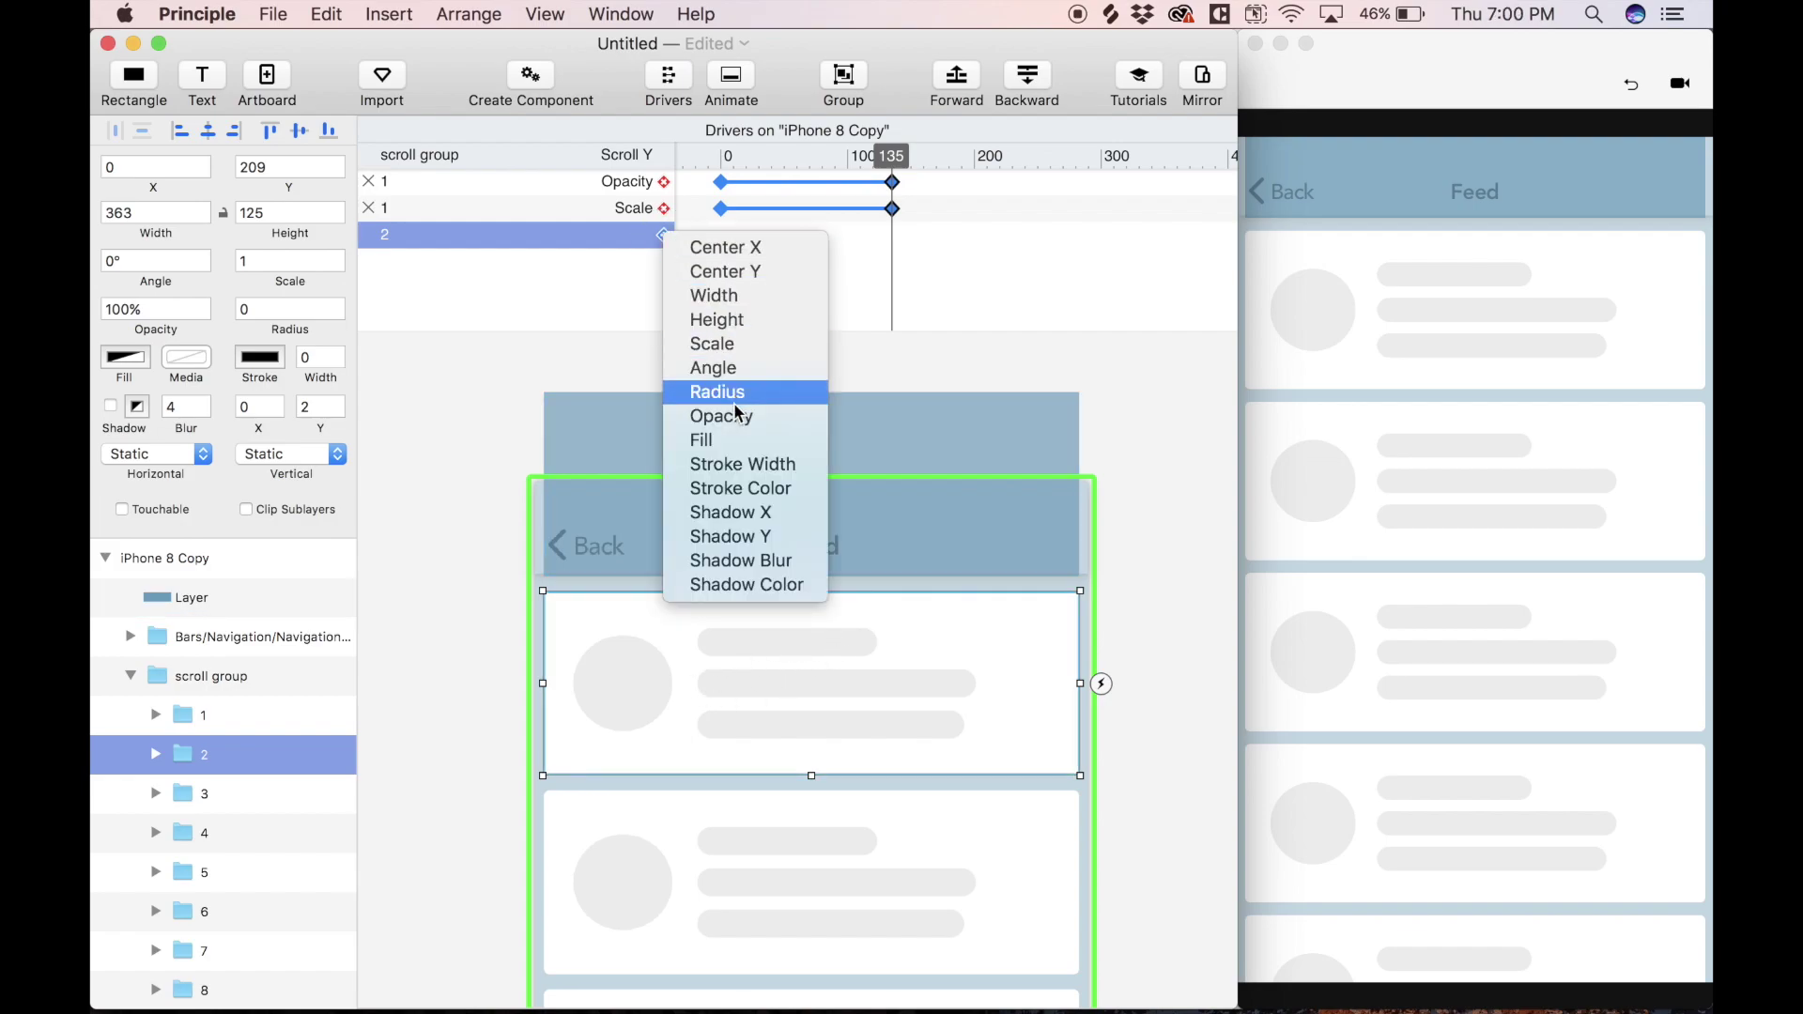
left_click(737, 417)
left_click(664, 263)
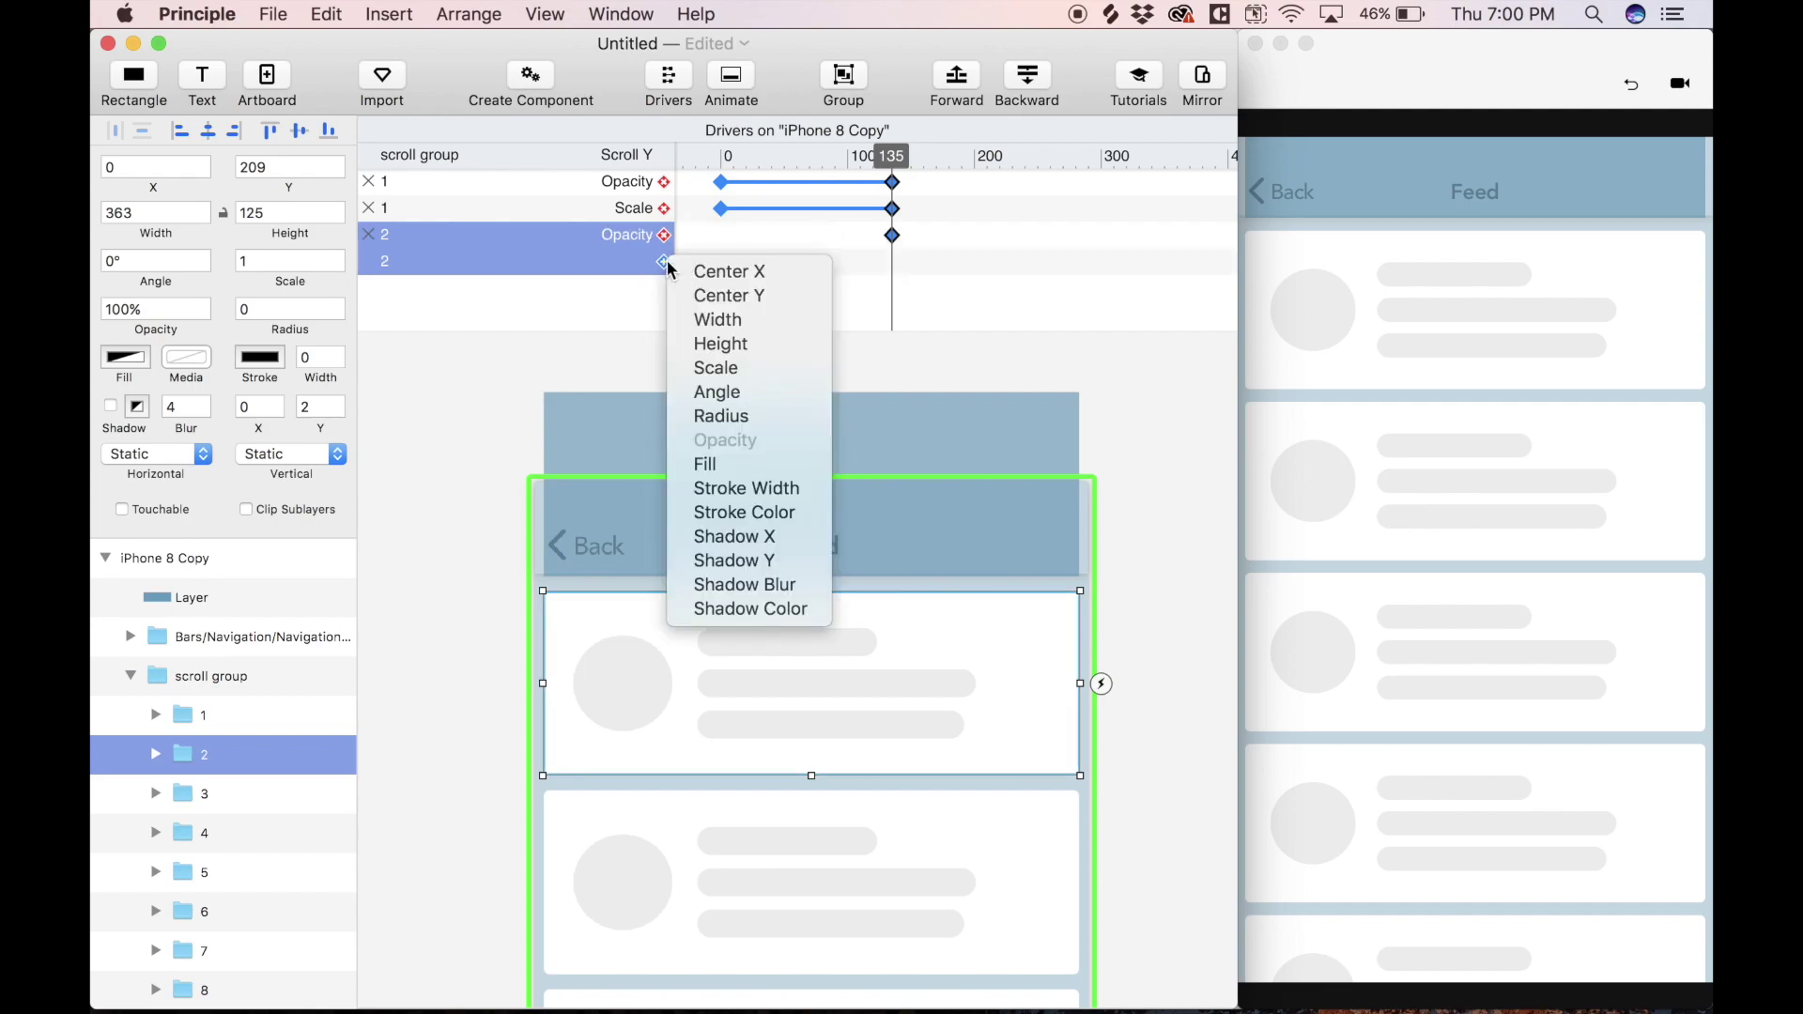
left_click(731, 369)
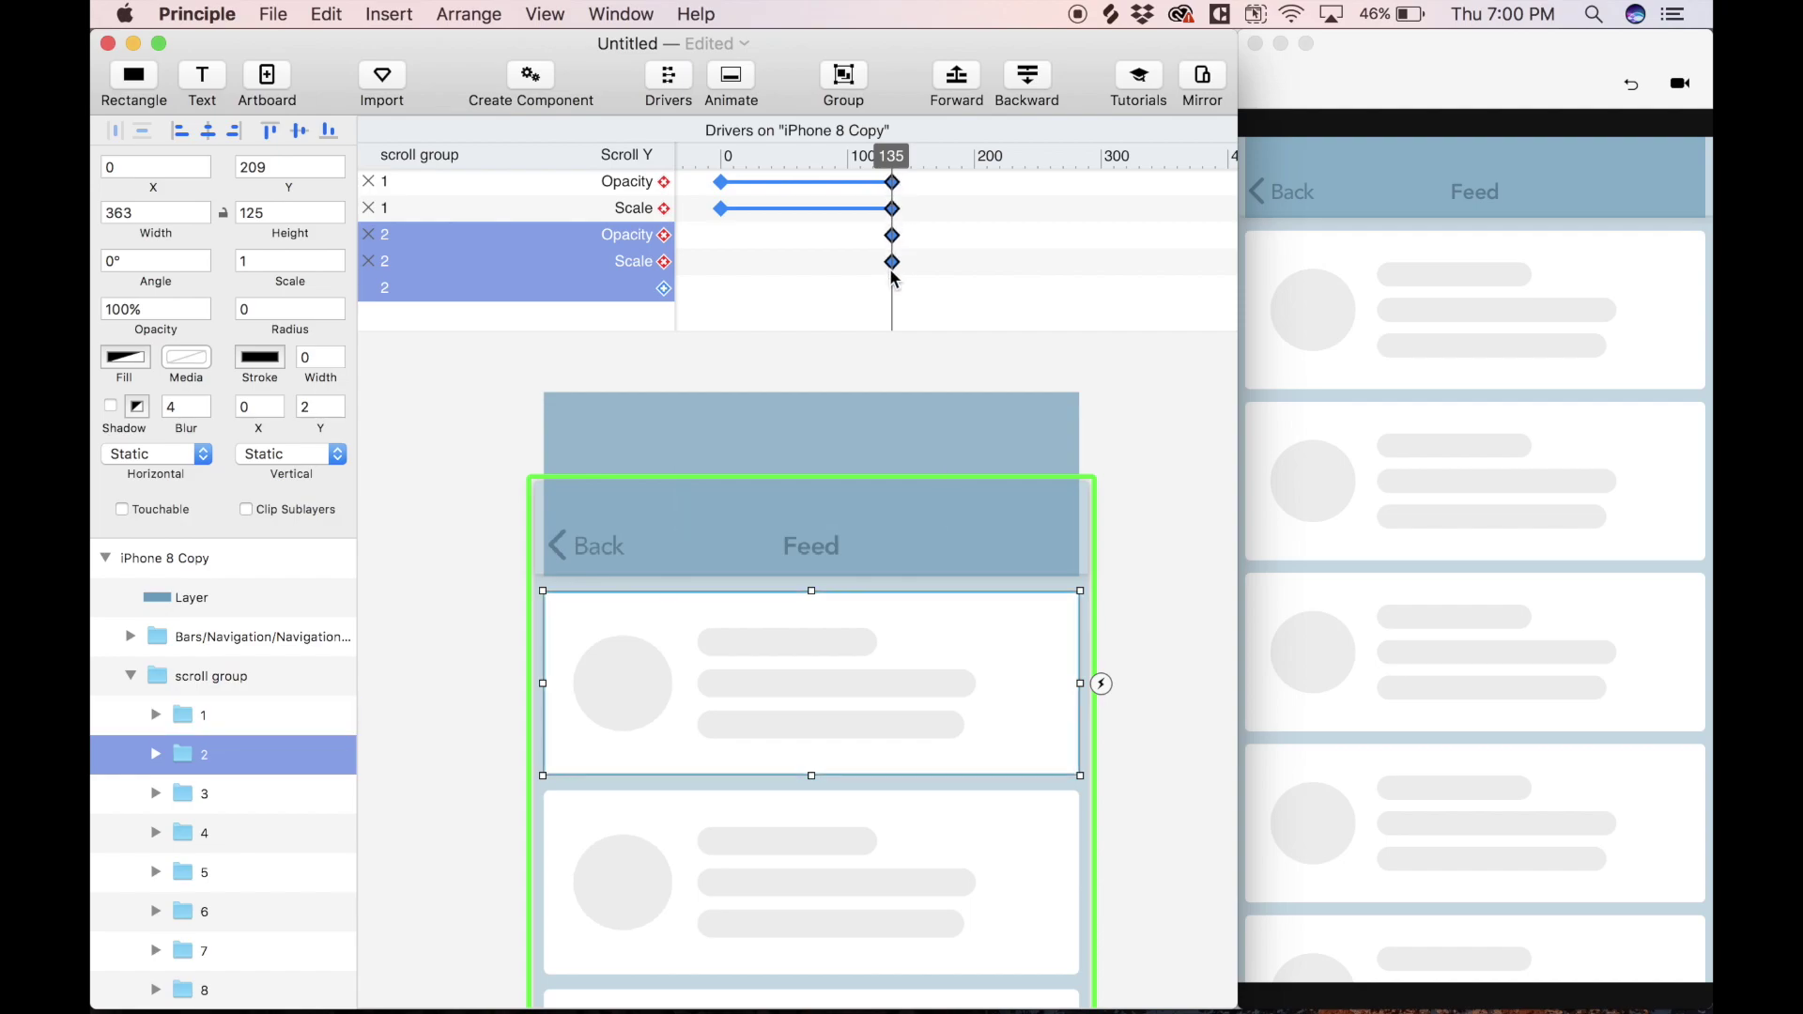
- Add Opacity and Scale keyframes for card 2 at scroll position 270, set to 0% opacity and 0.5 scale
left_click(892, 160)
left_click_drag(892, 165, 1065, 175)
left_click(690, 252)
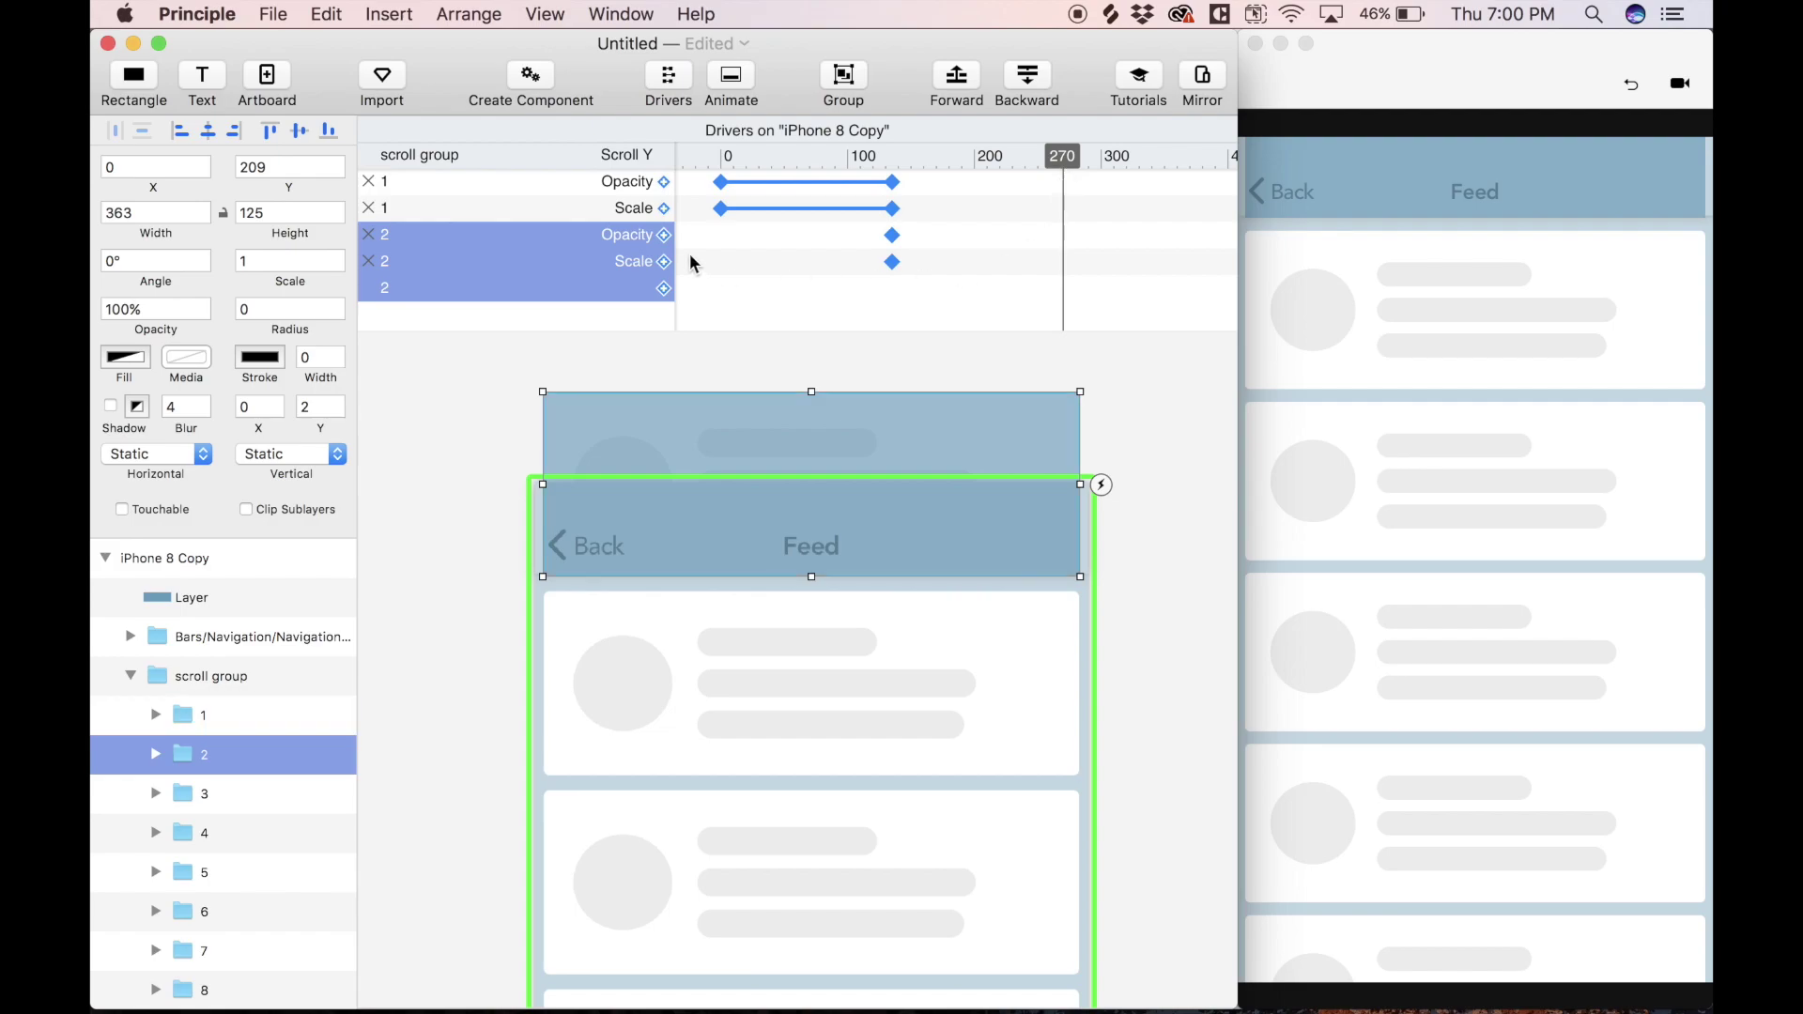
left_click(664, 235)
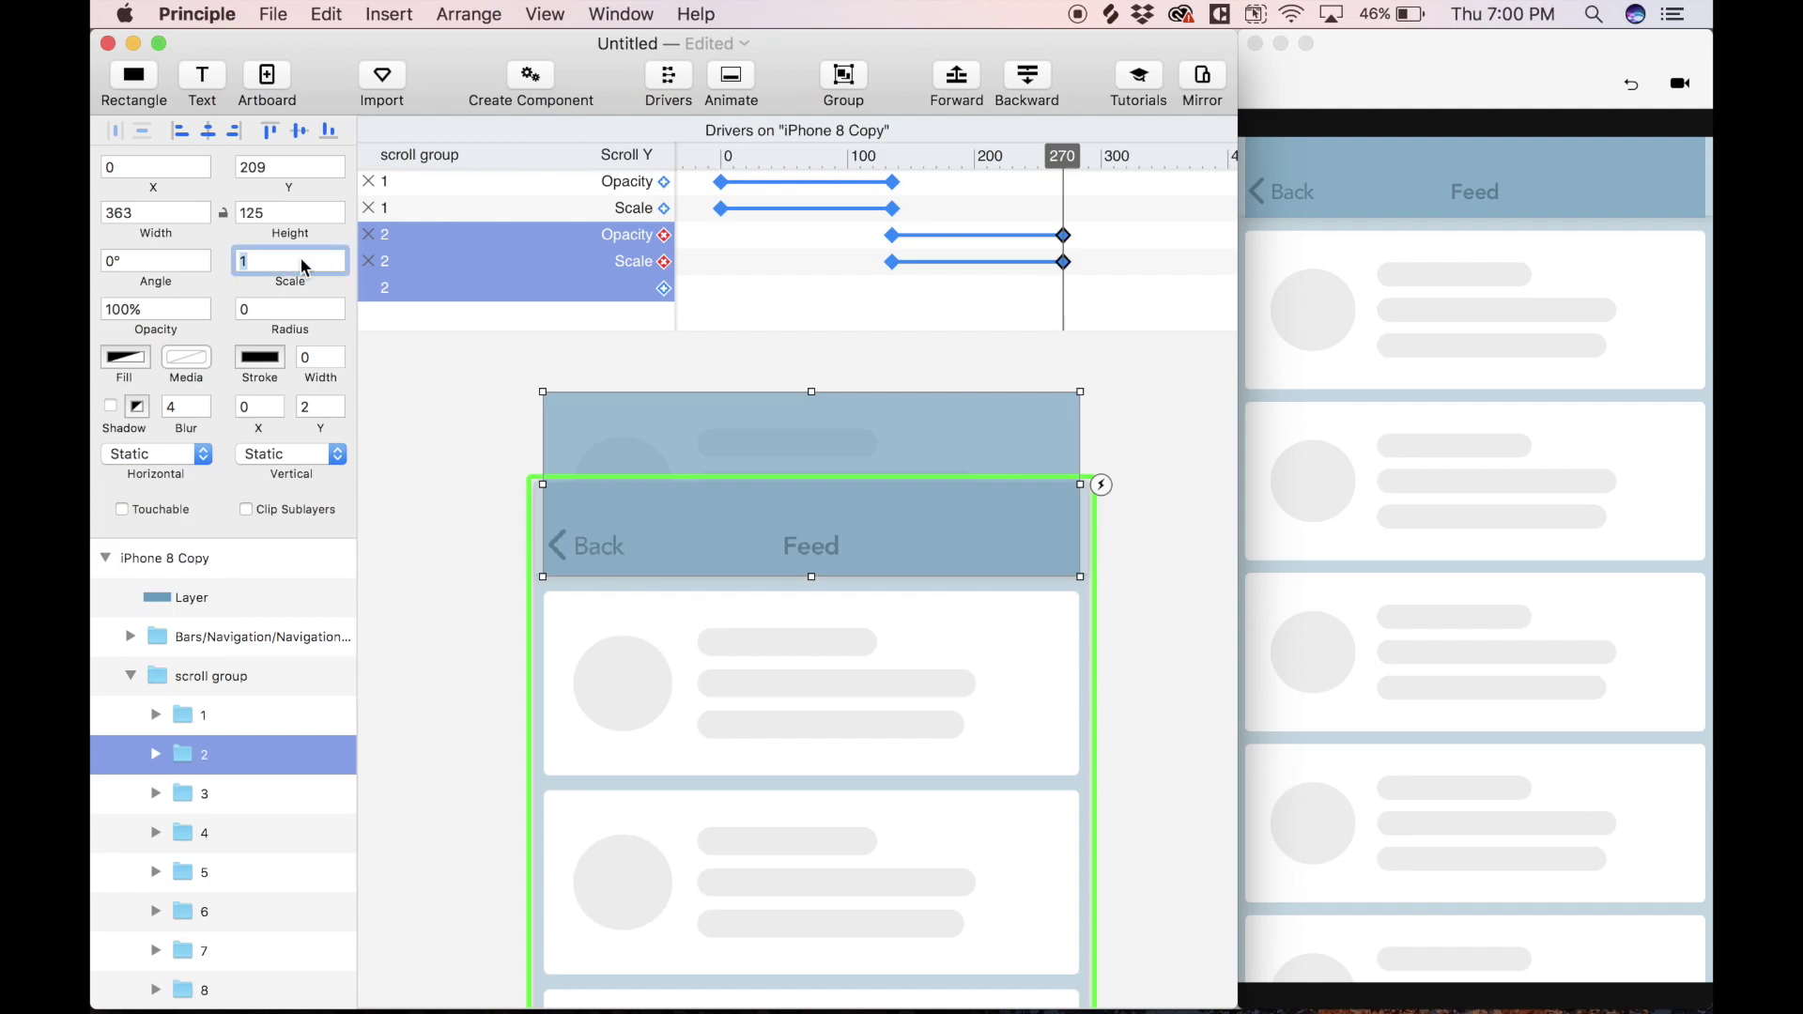
key("Return")
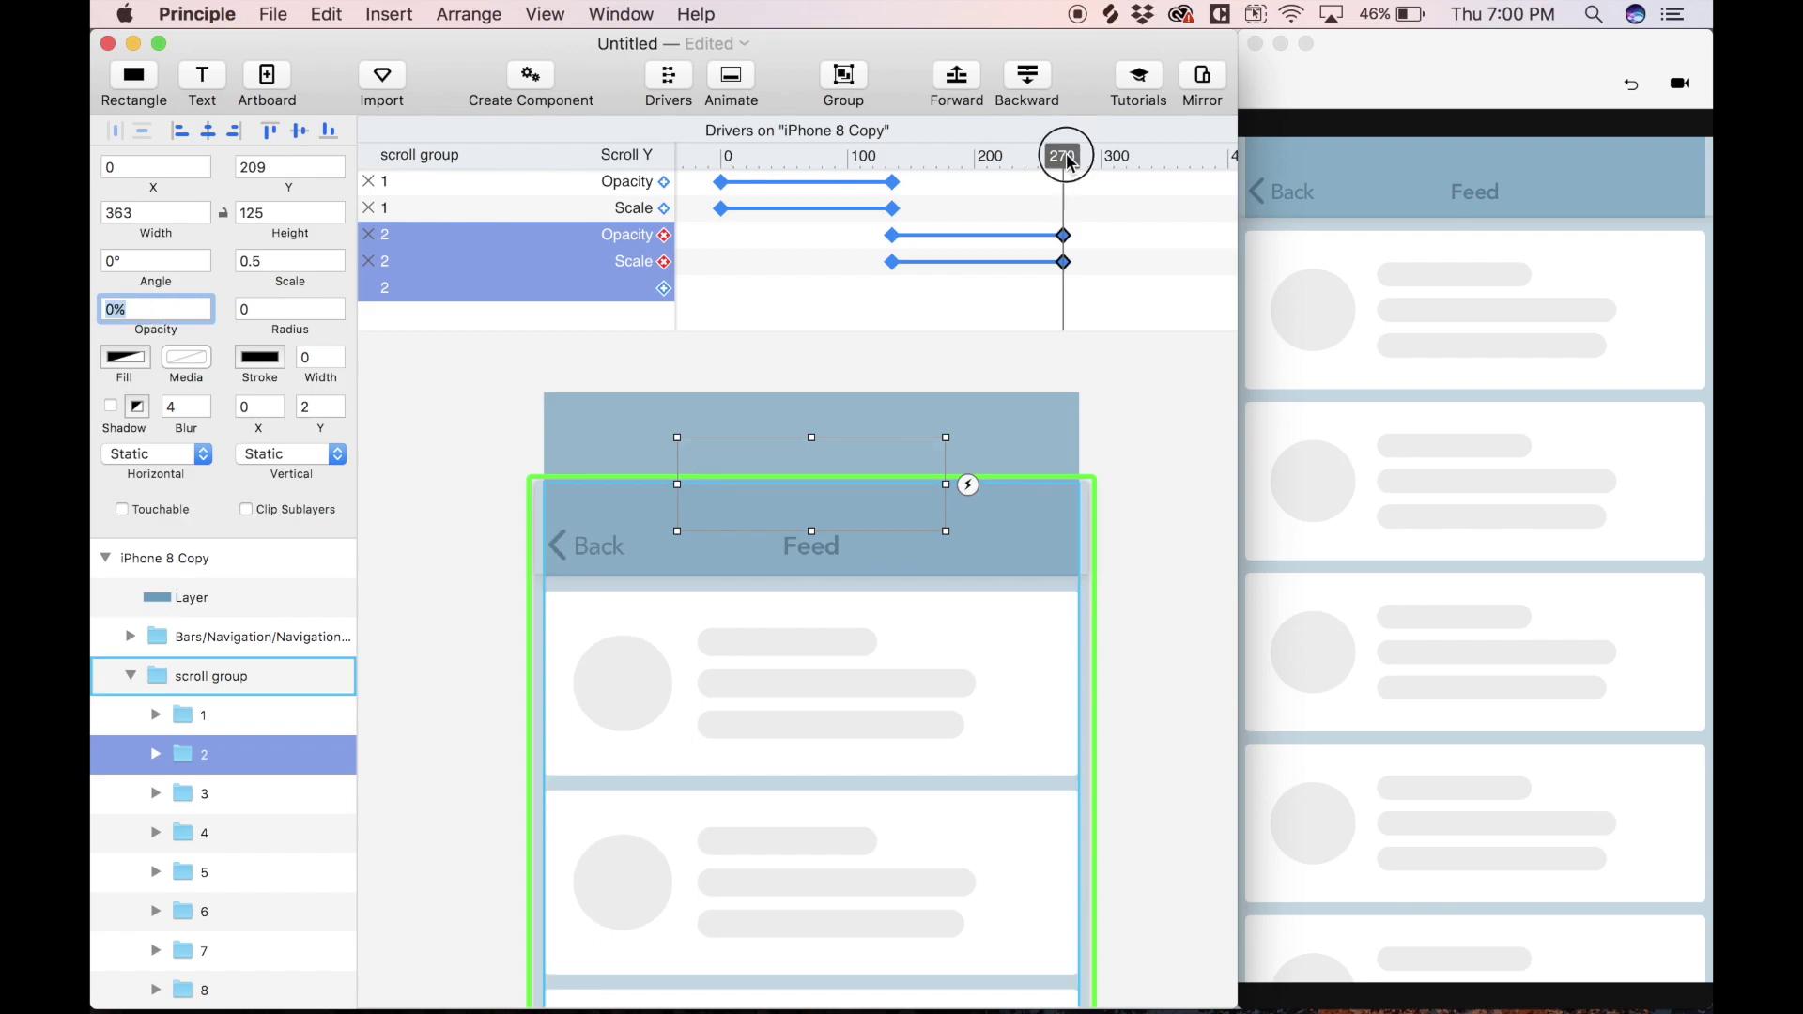
- Scroll the feed back and forth in the preview to examine the fading and scaling of cards 1 and 2
left_click_drag(1063, 153, 1063, 223)
left_click(1327, 358)
left_click_drag(1393, 413, 1473, 547)
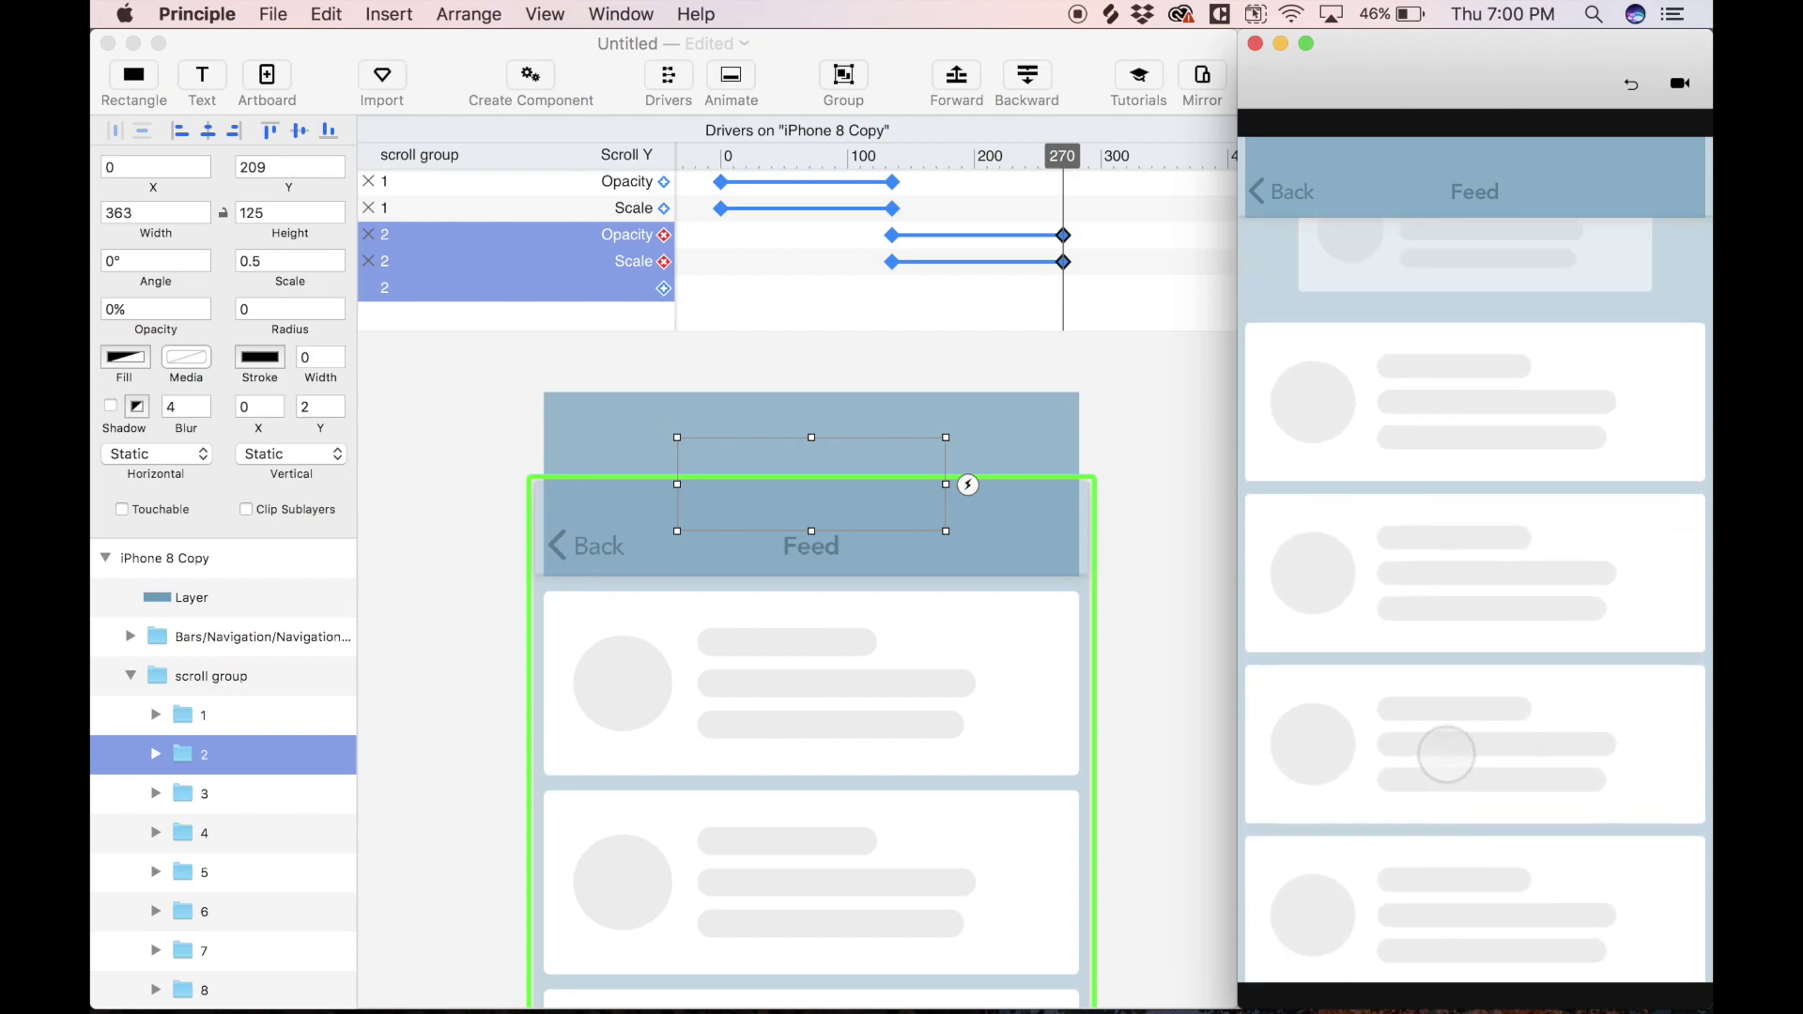
left_click_drag(1446, 754, 1459, 505)
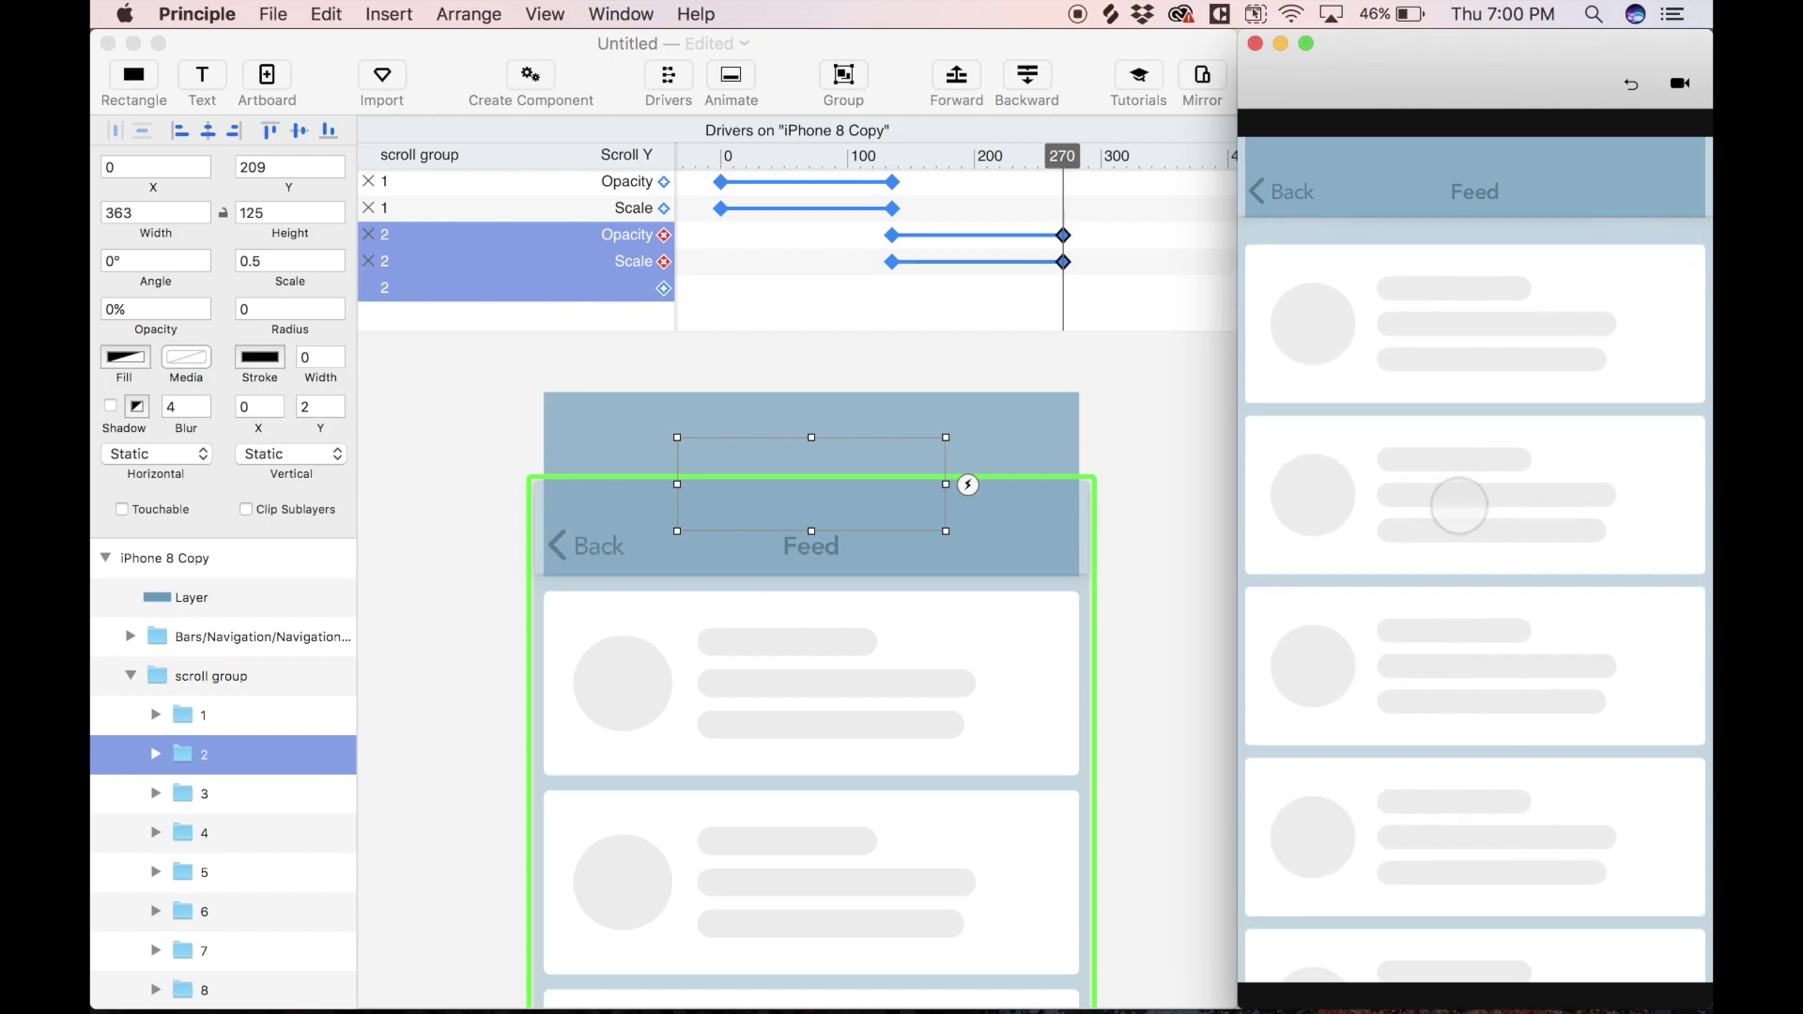
scroll(1437, 648, "up", 1)
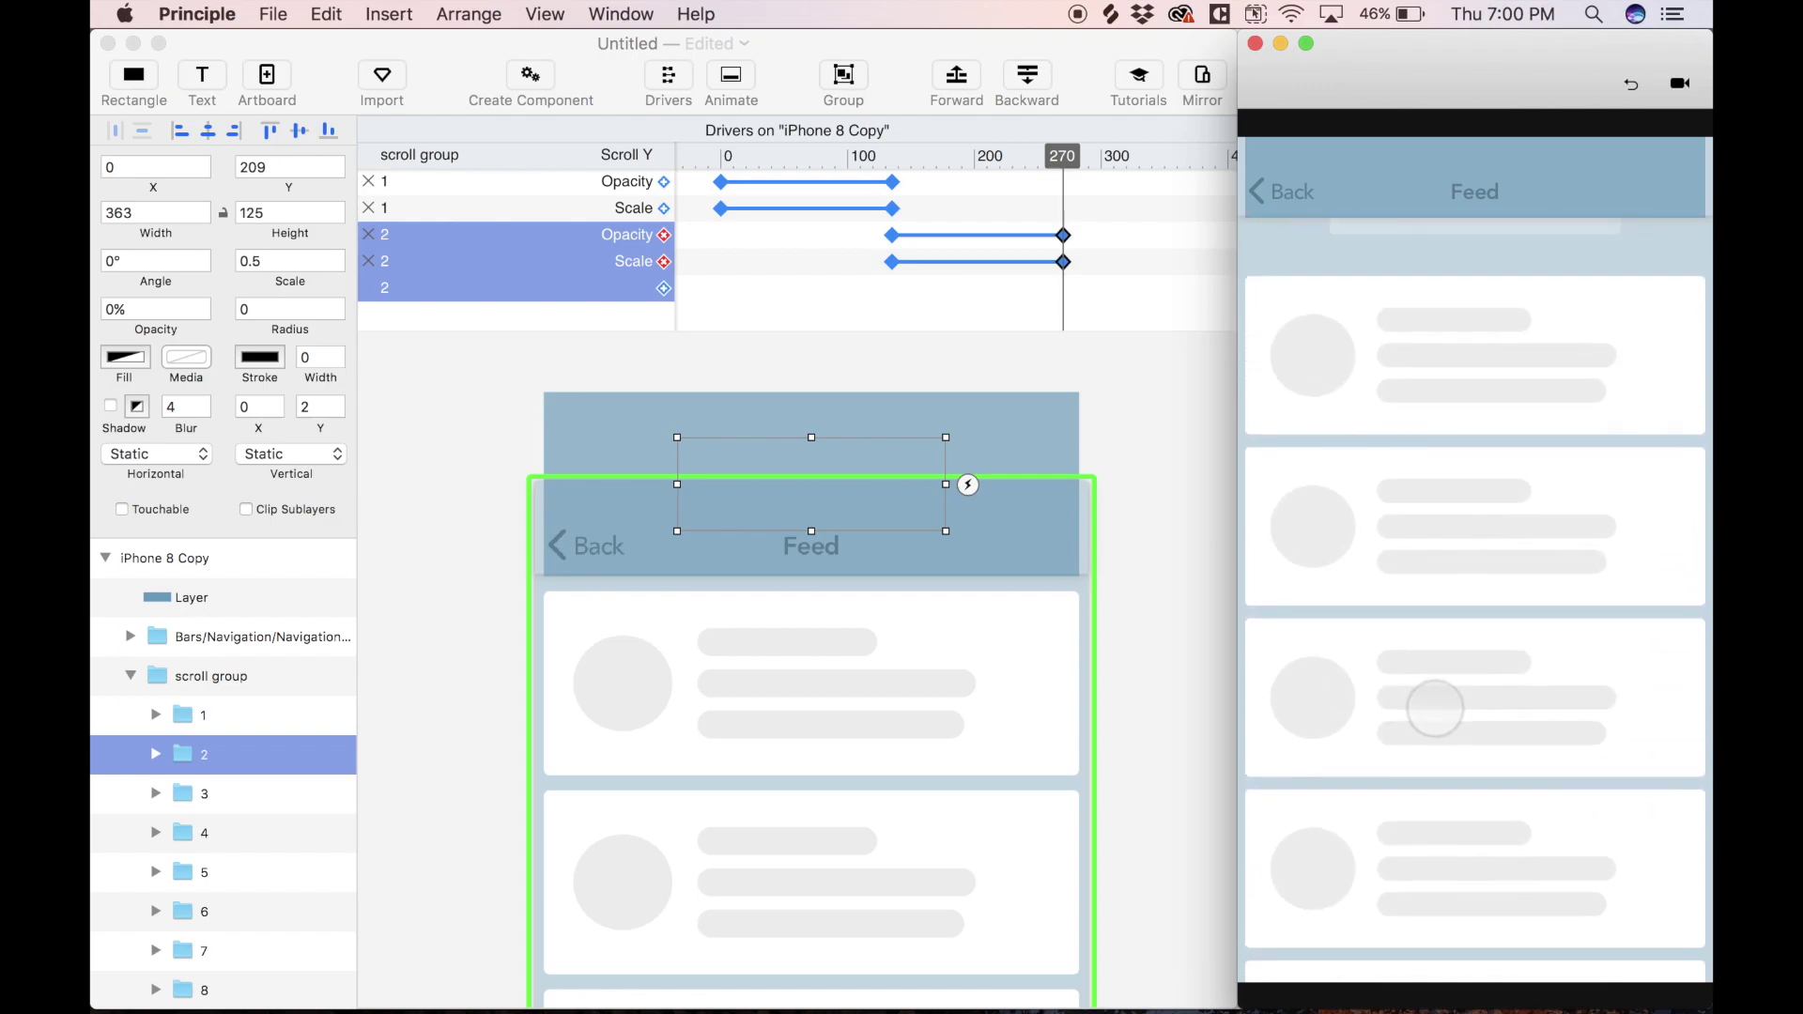
left_click_drag(1434, 708, 1443, 751)
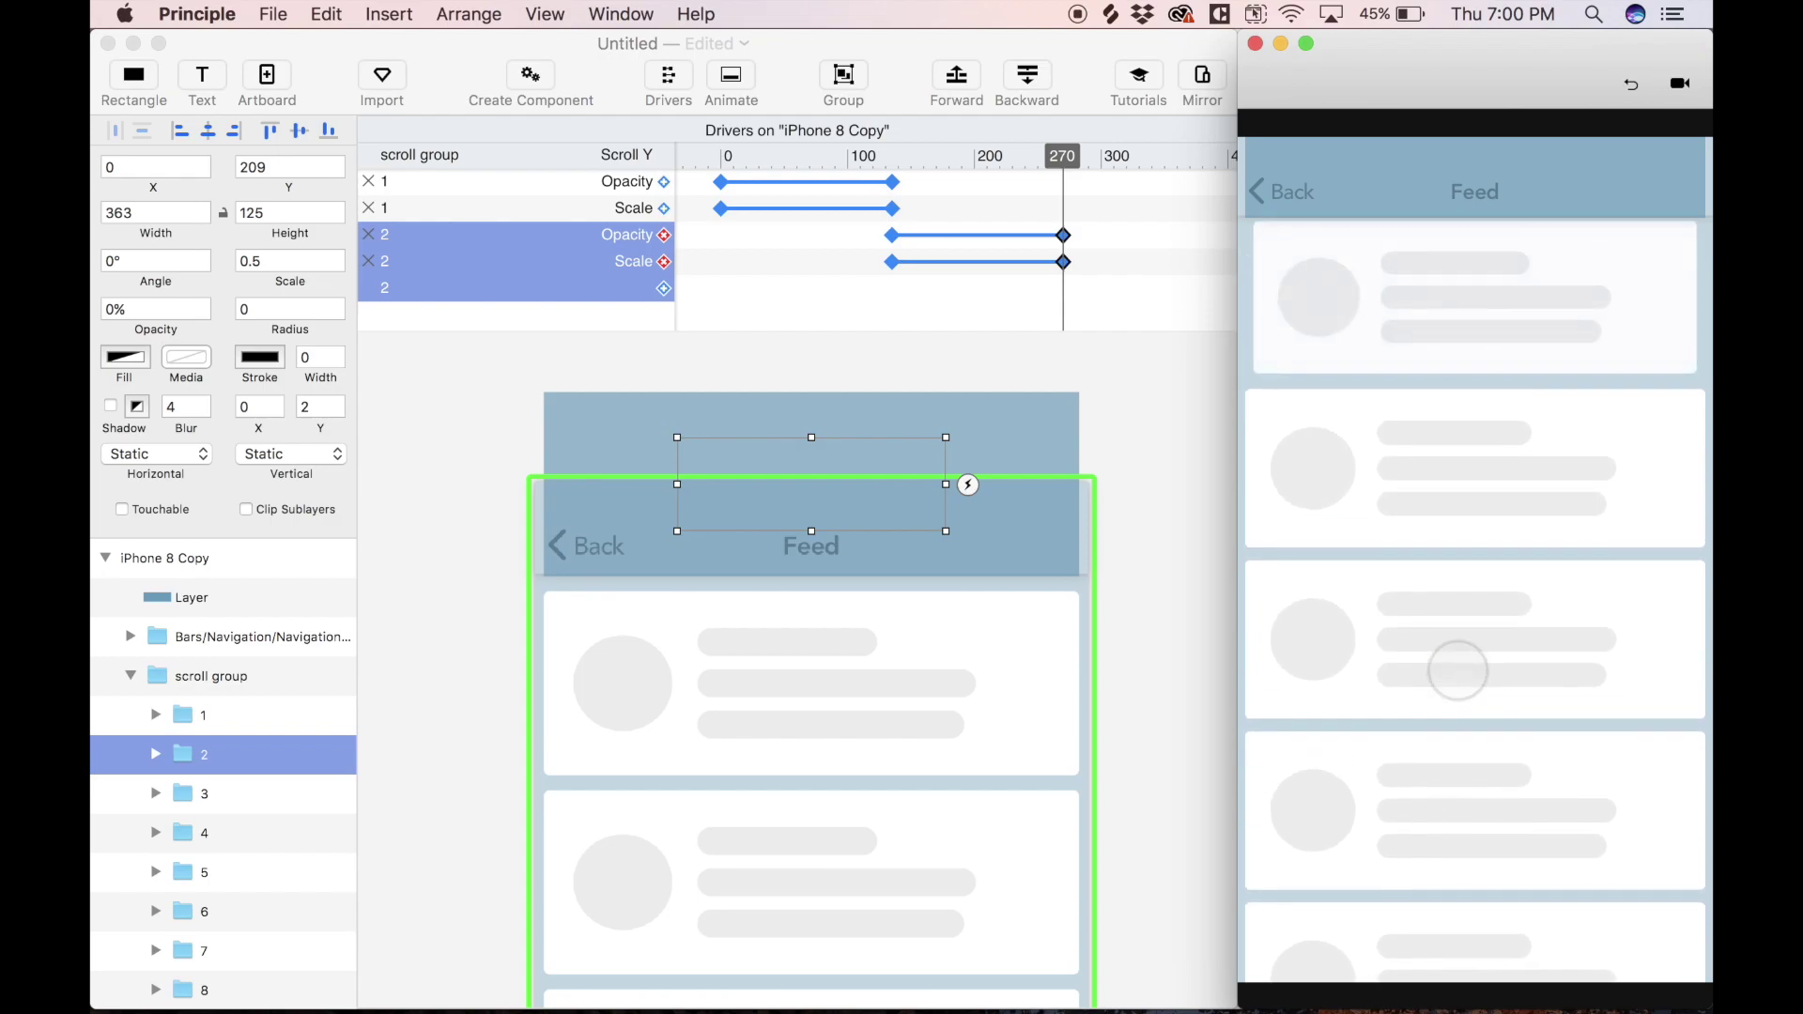
scroll(1457, 670, "up", 2)
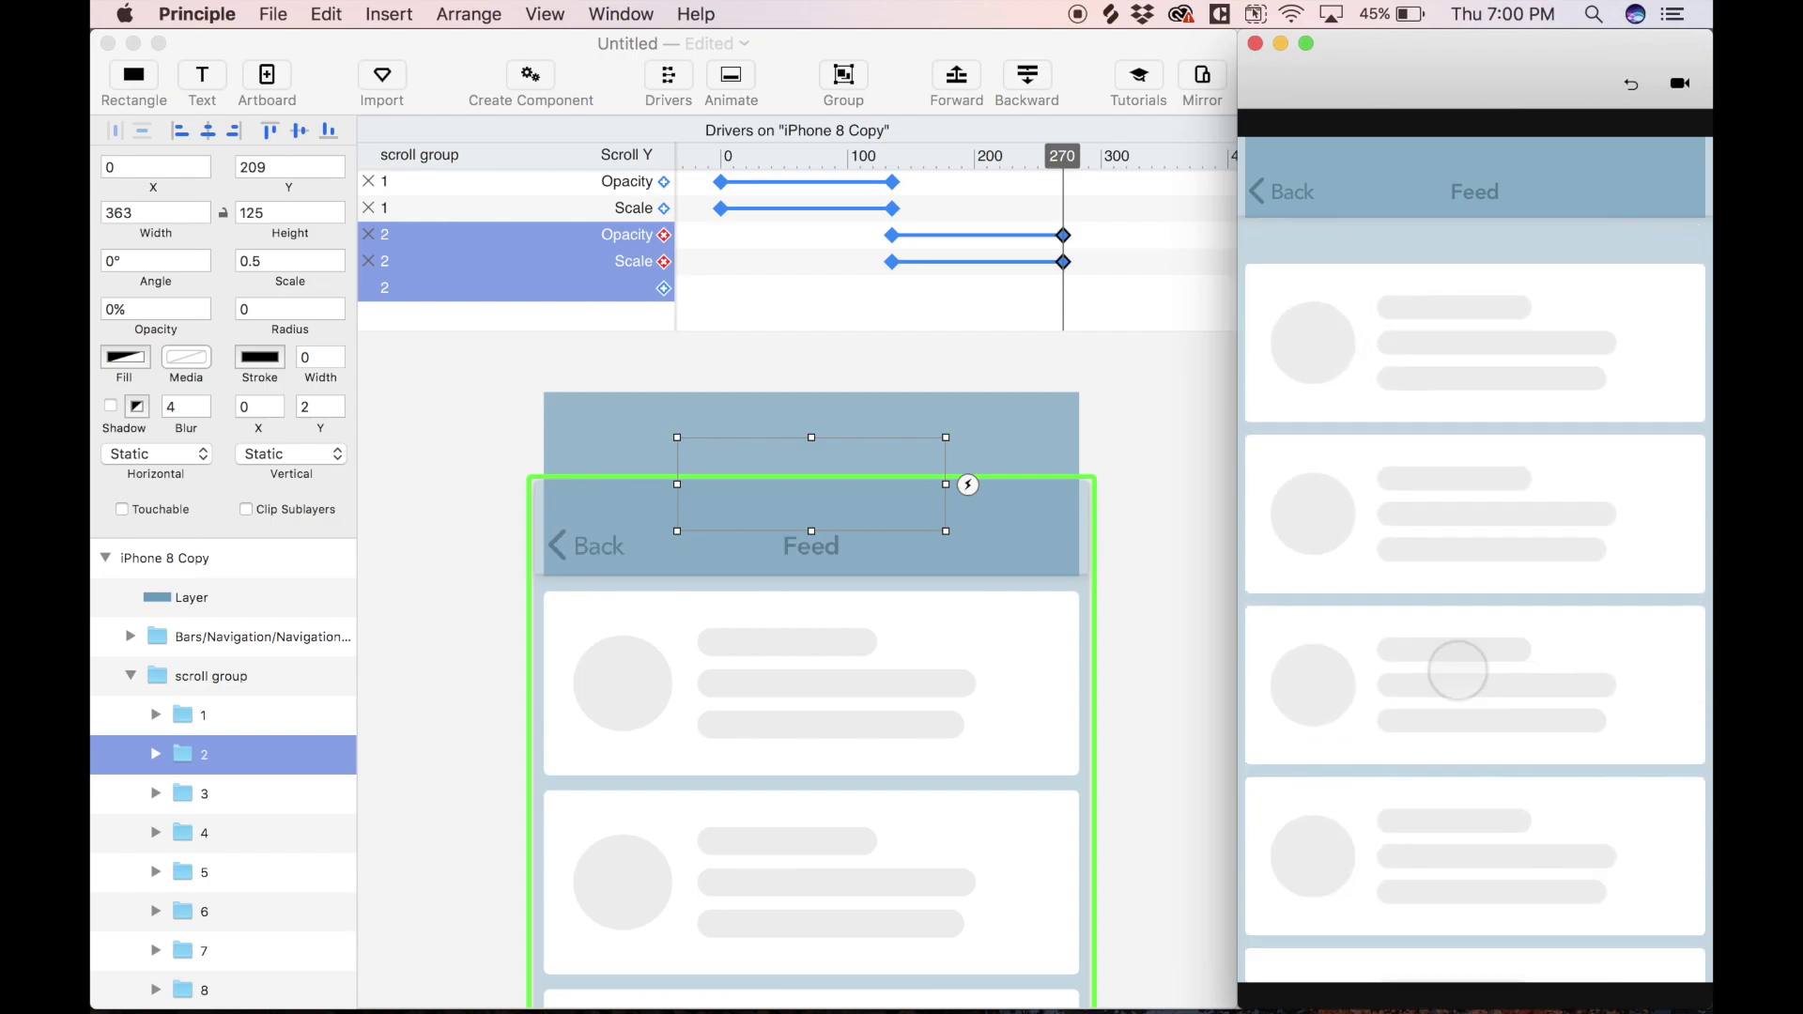
scroll(1457, 670, "down", 2)
scroll(1458, 671, "up", 2)
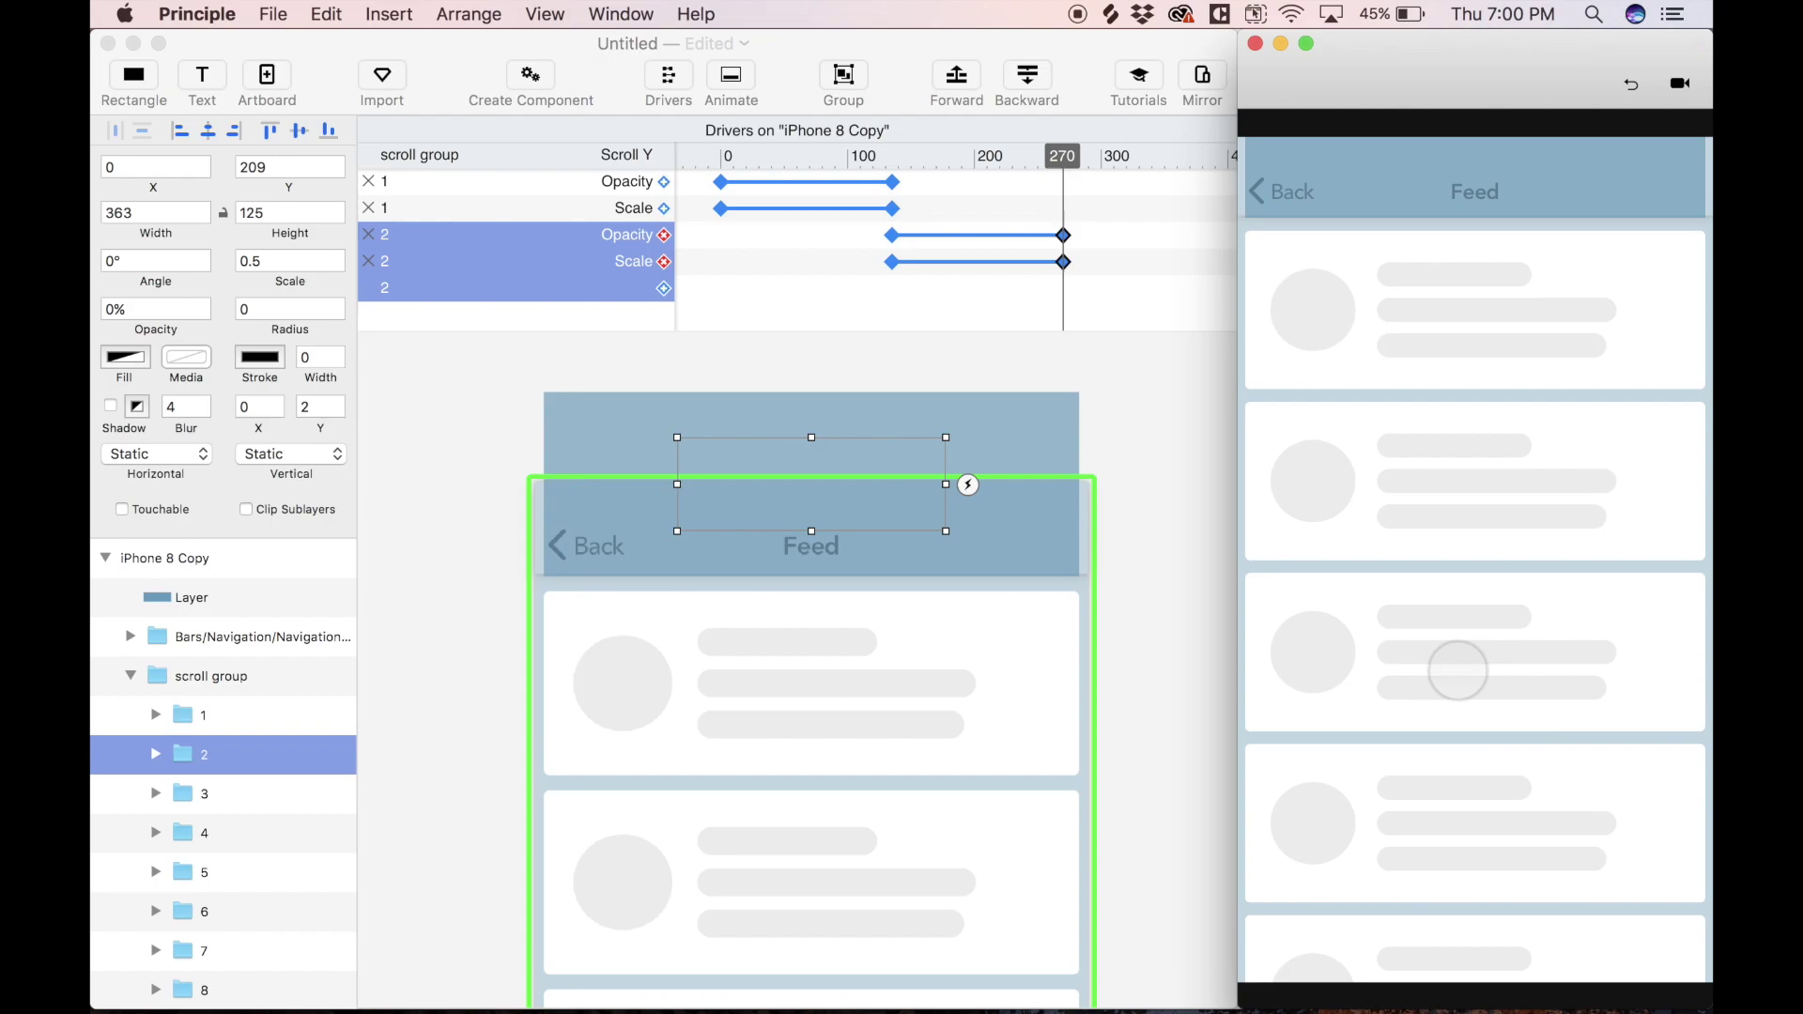
scroll(1457, 671, "down", 2)
scroll(1457, 671, "up", 2)
scroll(1457, 671, "up", 2)
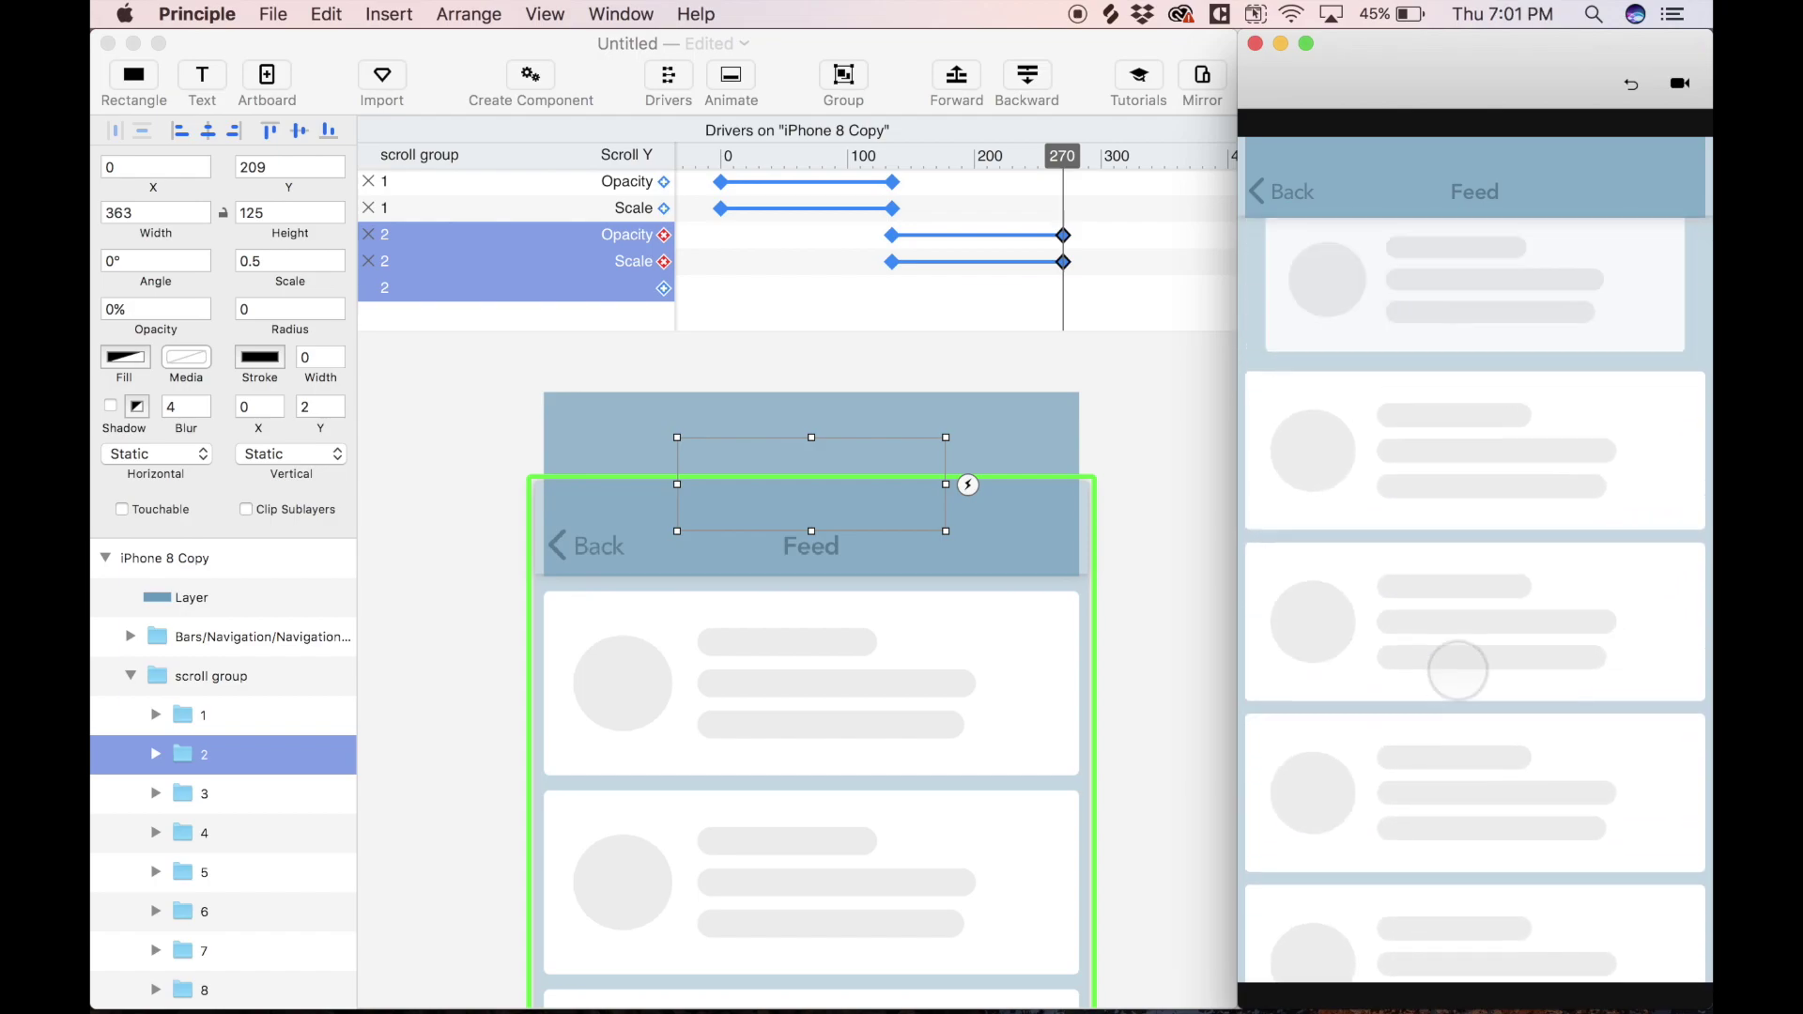
scroll(1457, 670, "down", 2)
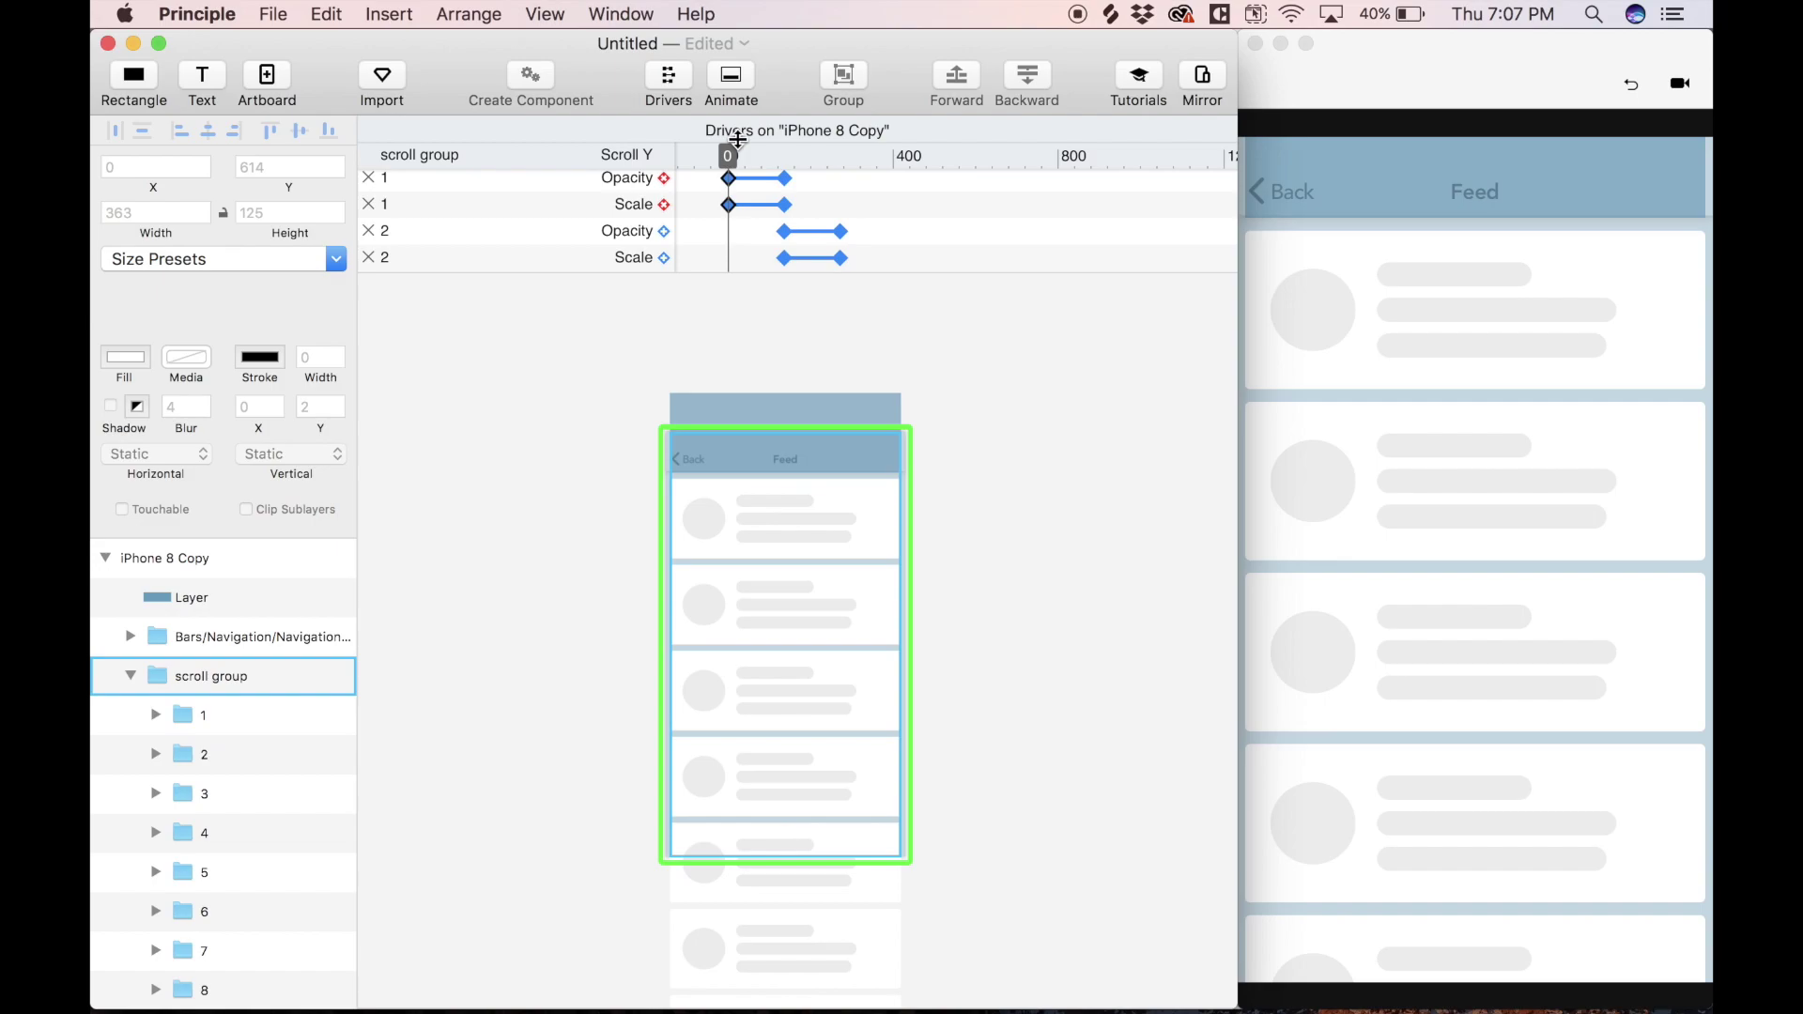
- Scroll the previewed feed up and down again to examine how cards pass beneath the navigation bar
left_click_drag(728, 155, 731, 234)
left_click(1431, 490)
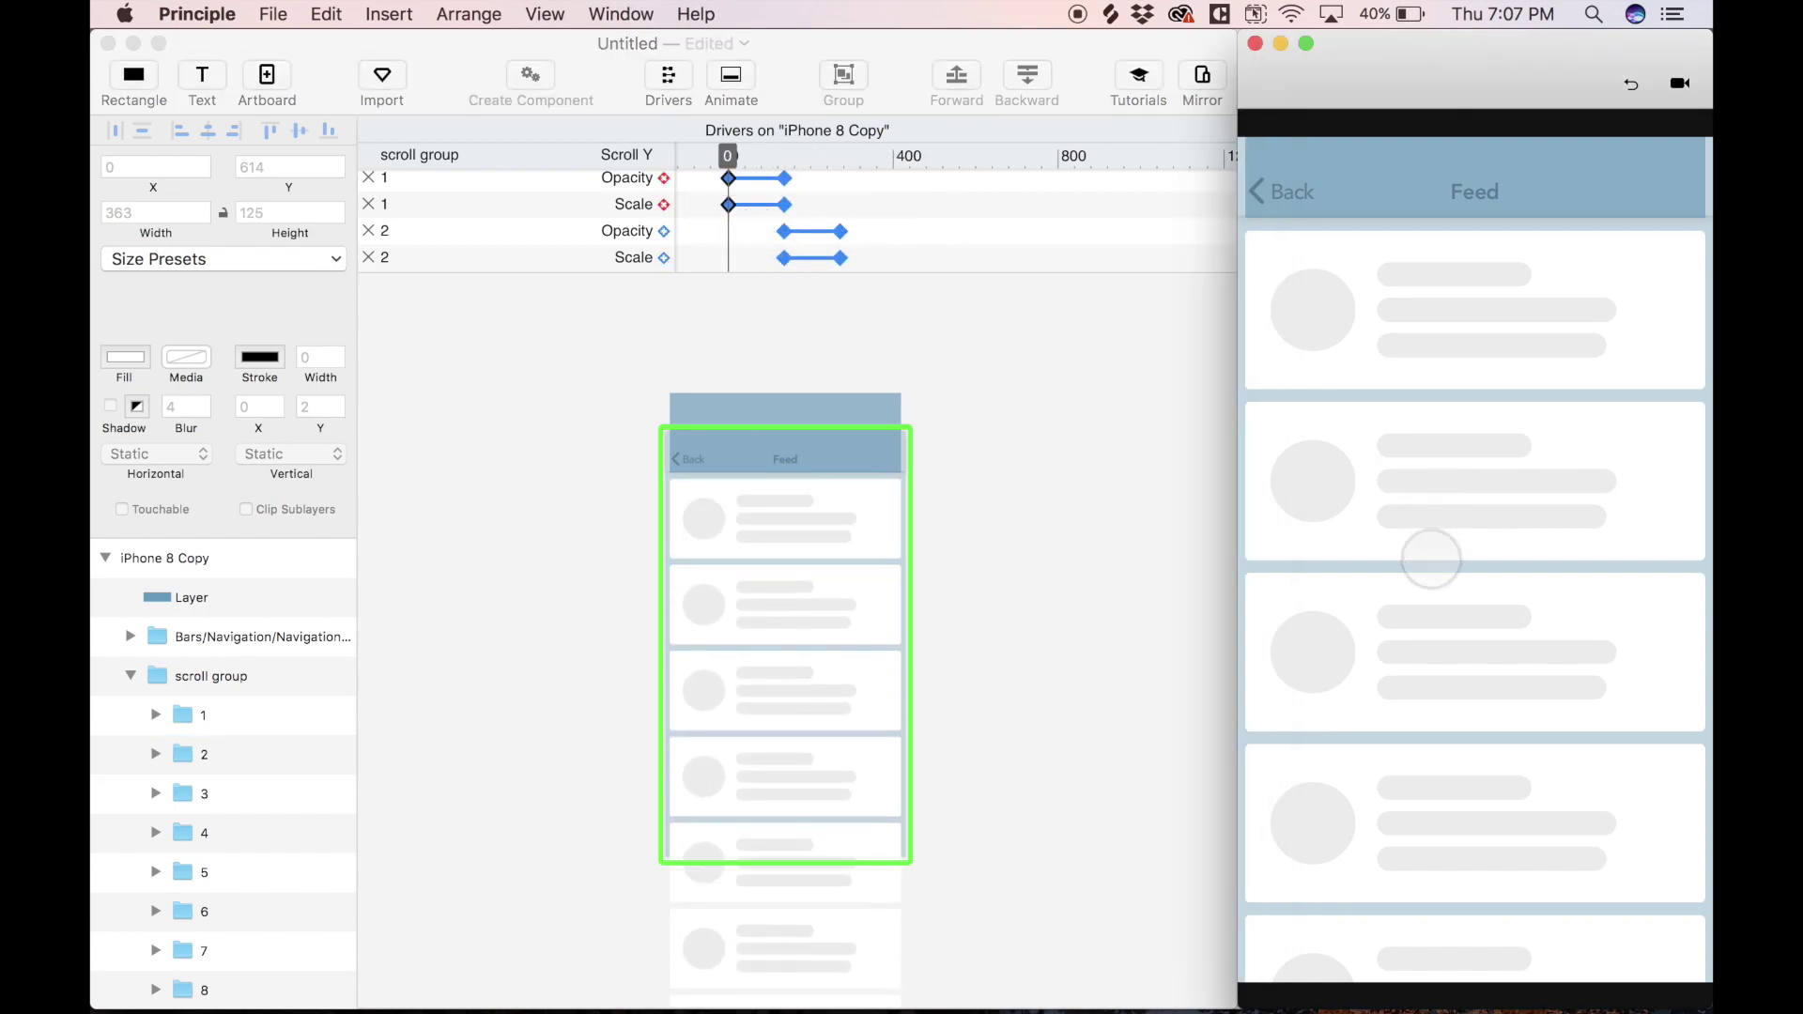
left_click_drag(1442, 610, 1560, 358)
left_click_drag(1566, 276, 1472, 793)
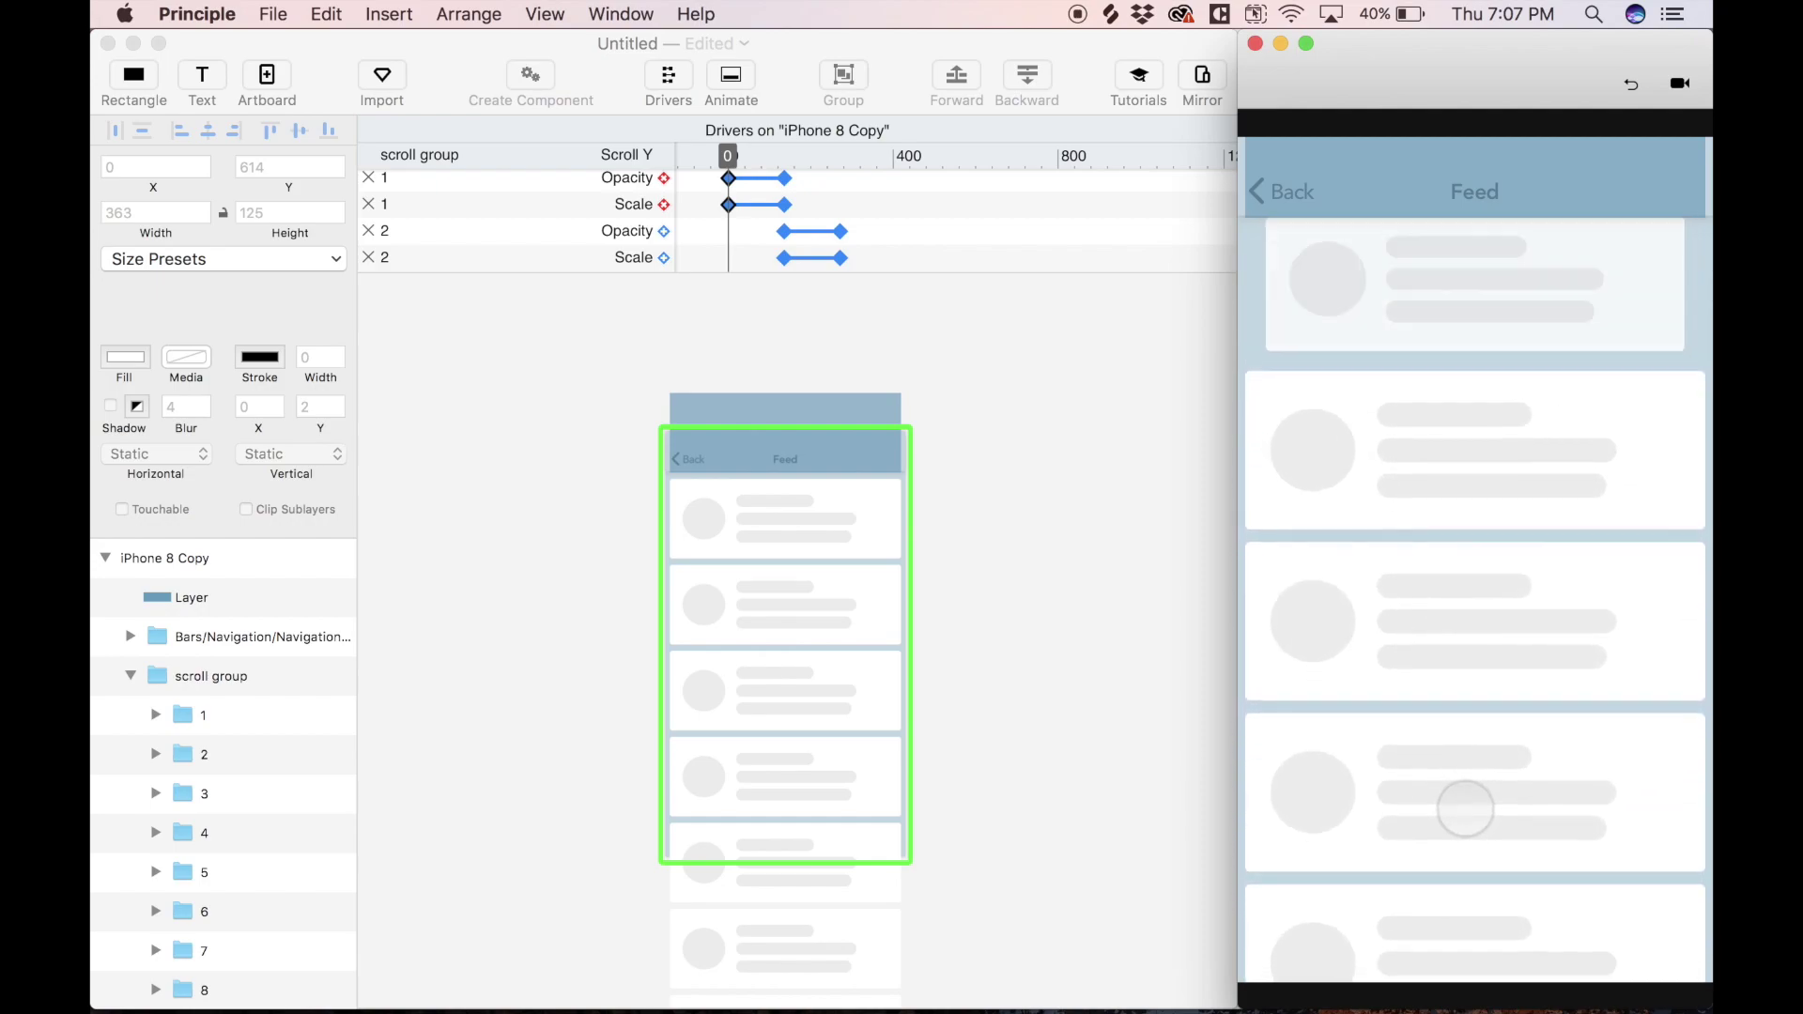
left_click_drag(1474, 444, 1508, 294)
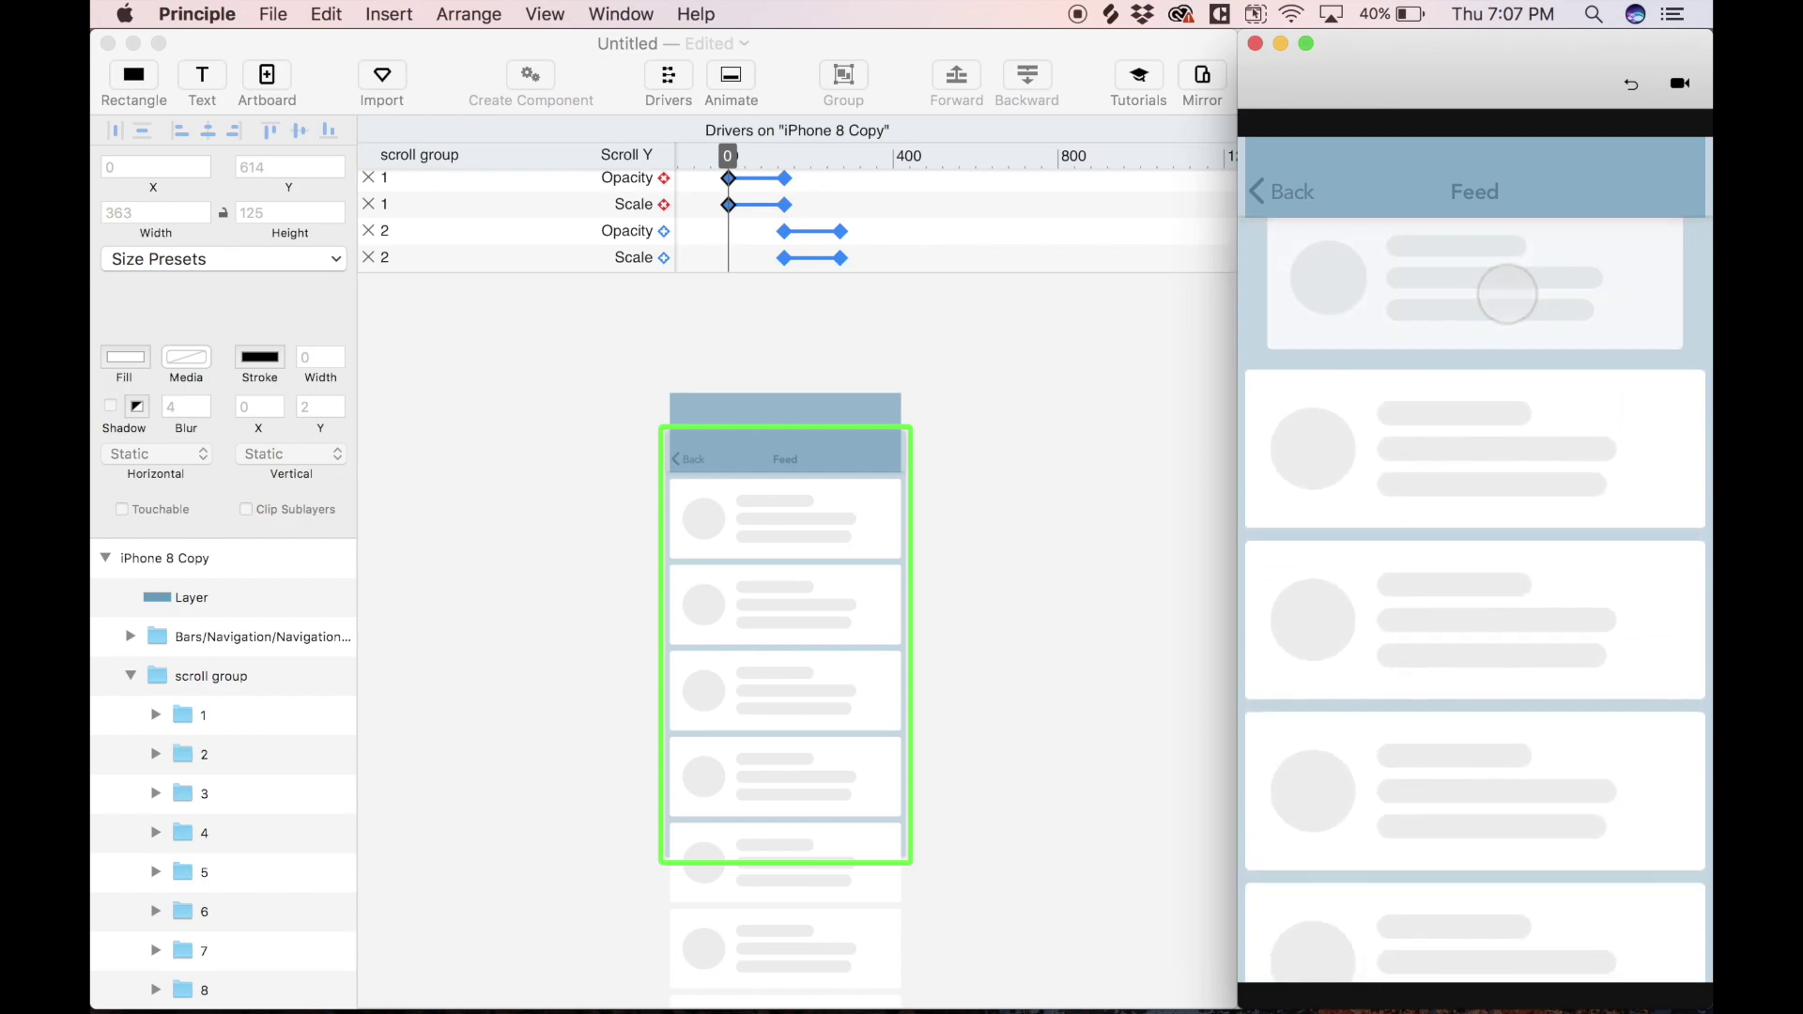
left_click_drag(1448, 467, 1419, 794)
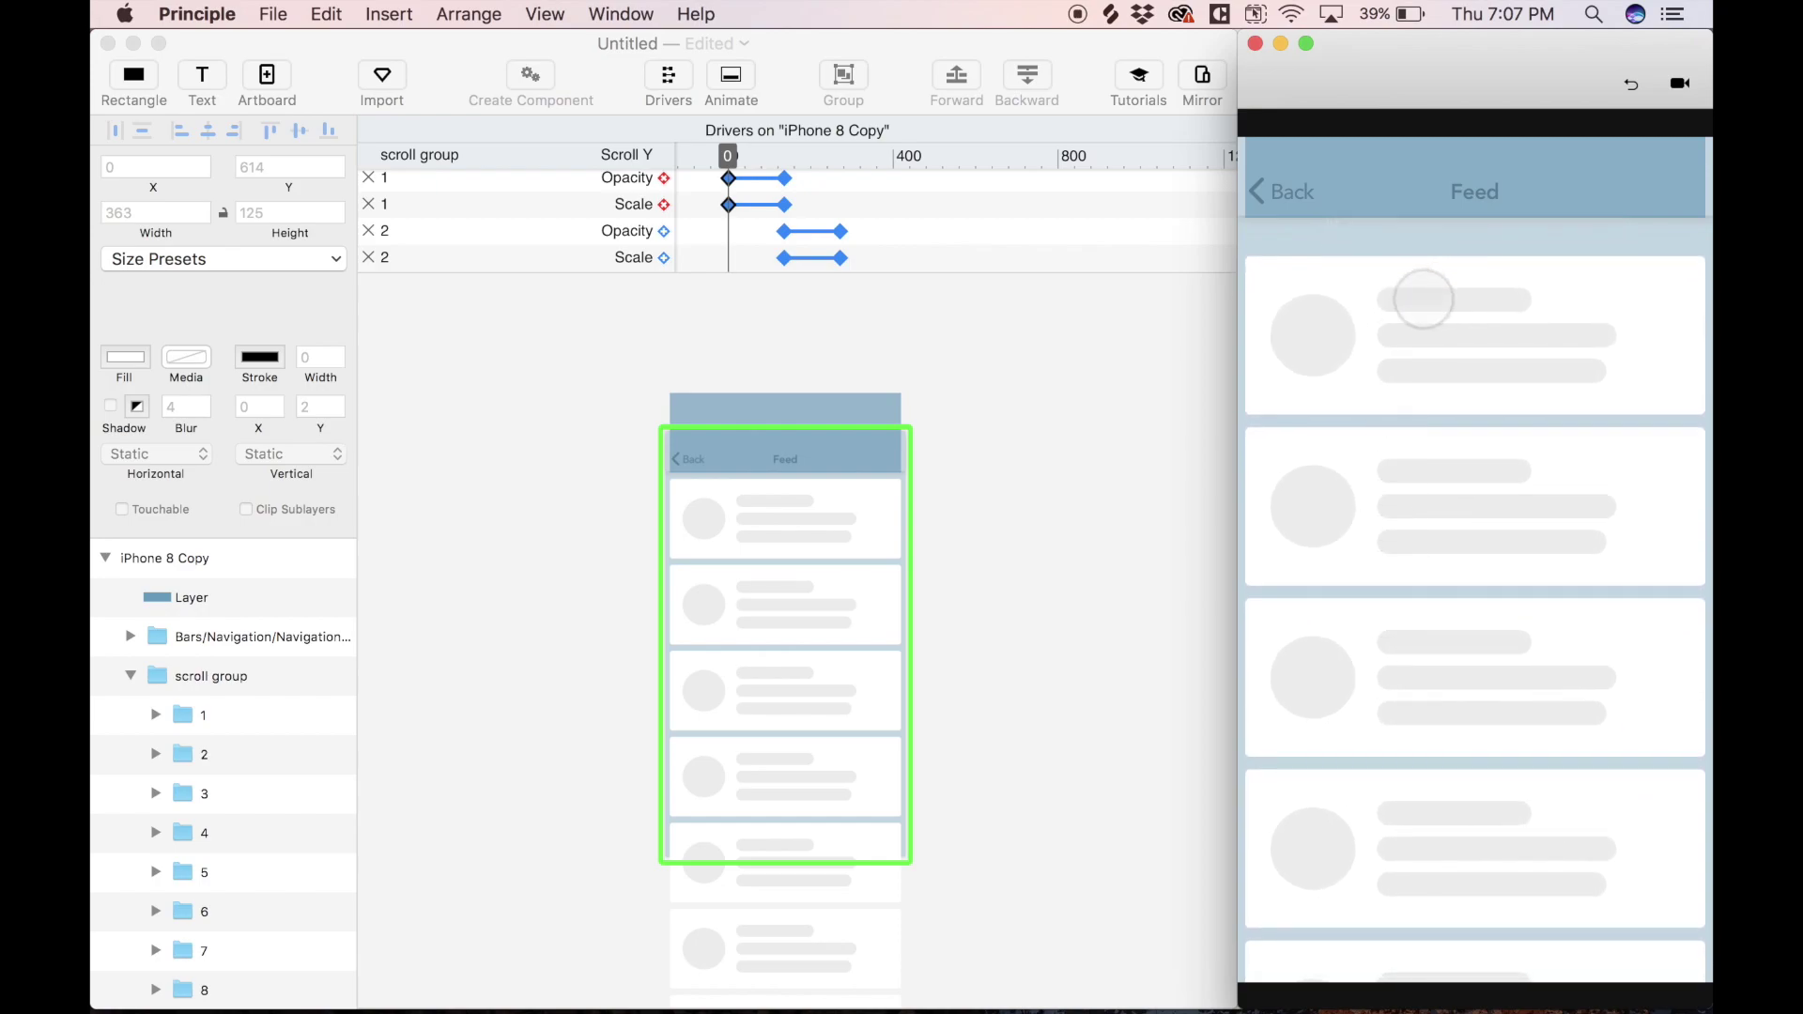
- Delete the blue guide rectangle over the navigation bar and check the feed in the preview
left_click(1136, 410)
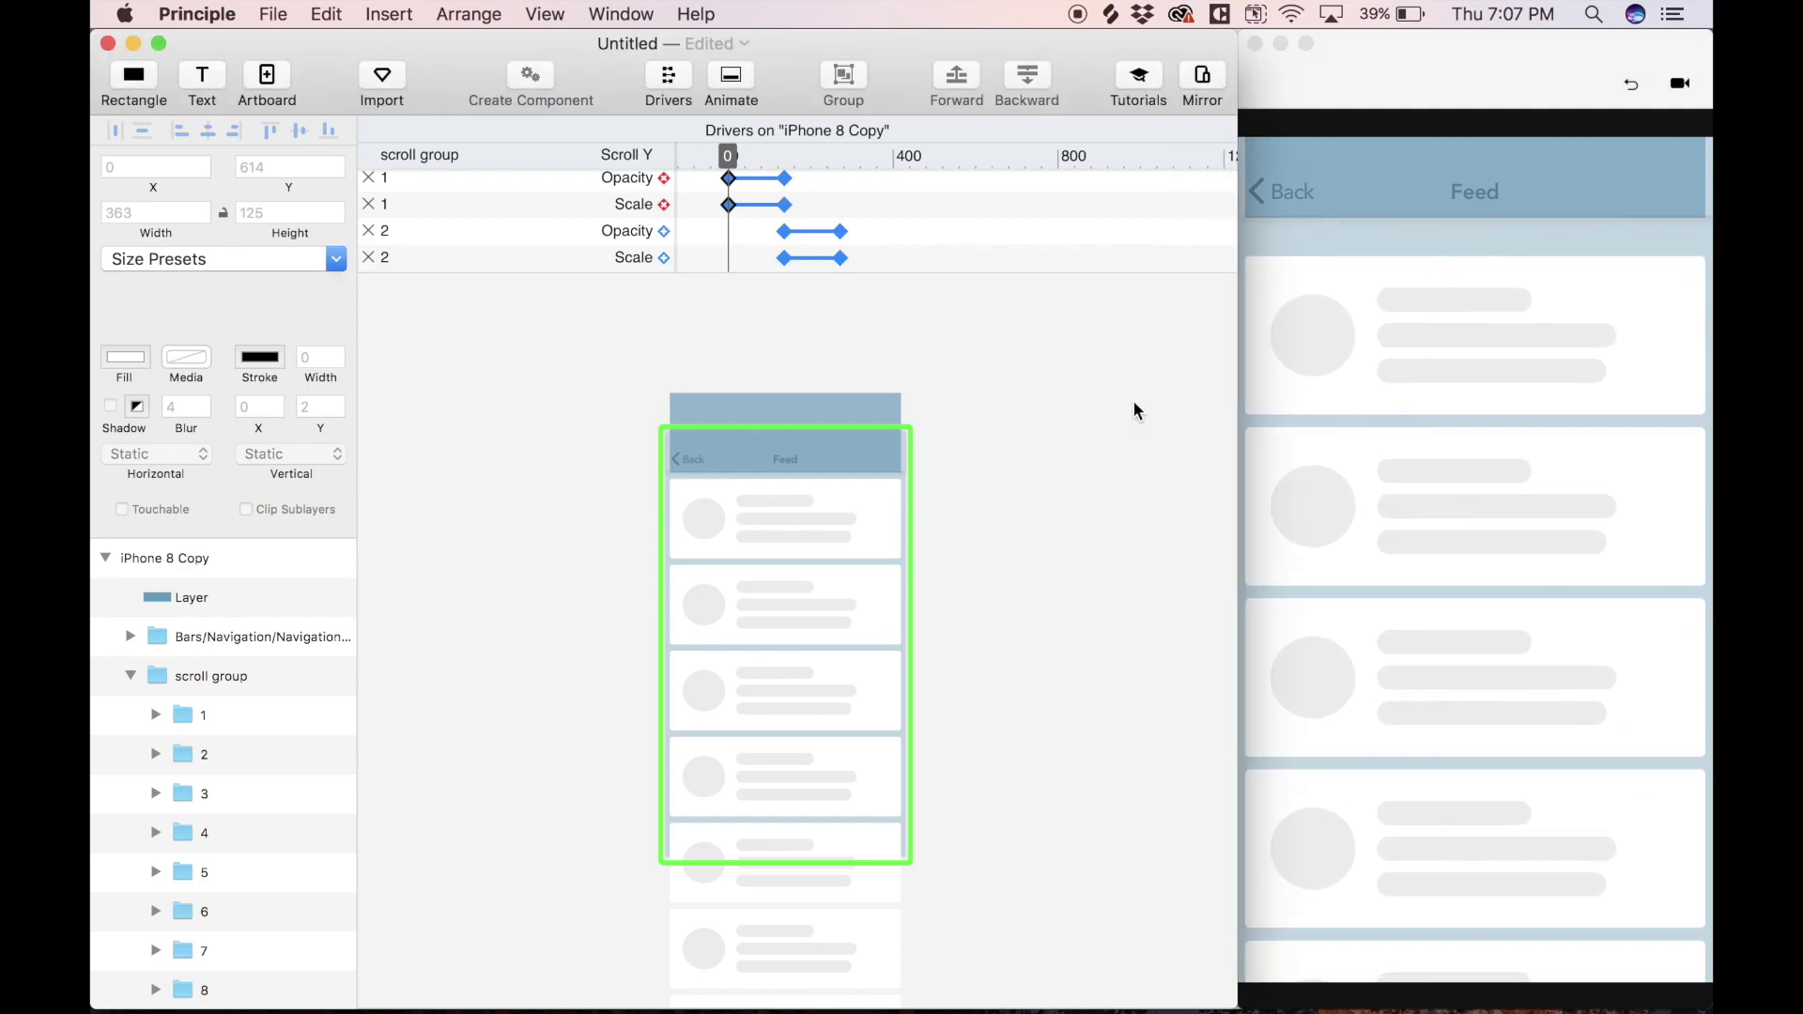
left_click(853, 413)
key("Delete")
left_click(1517, 383)
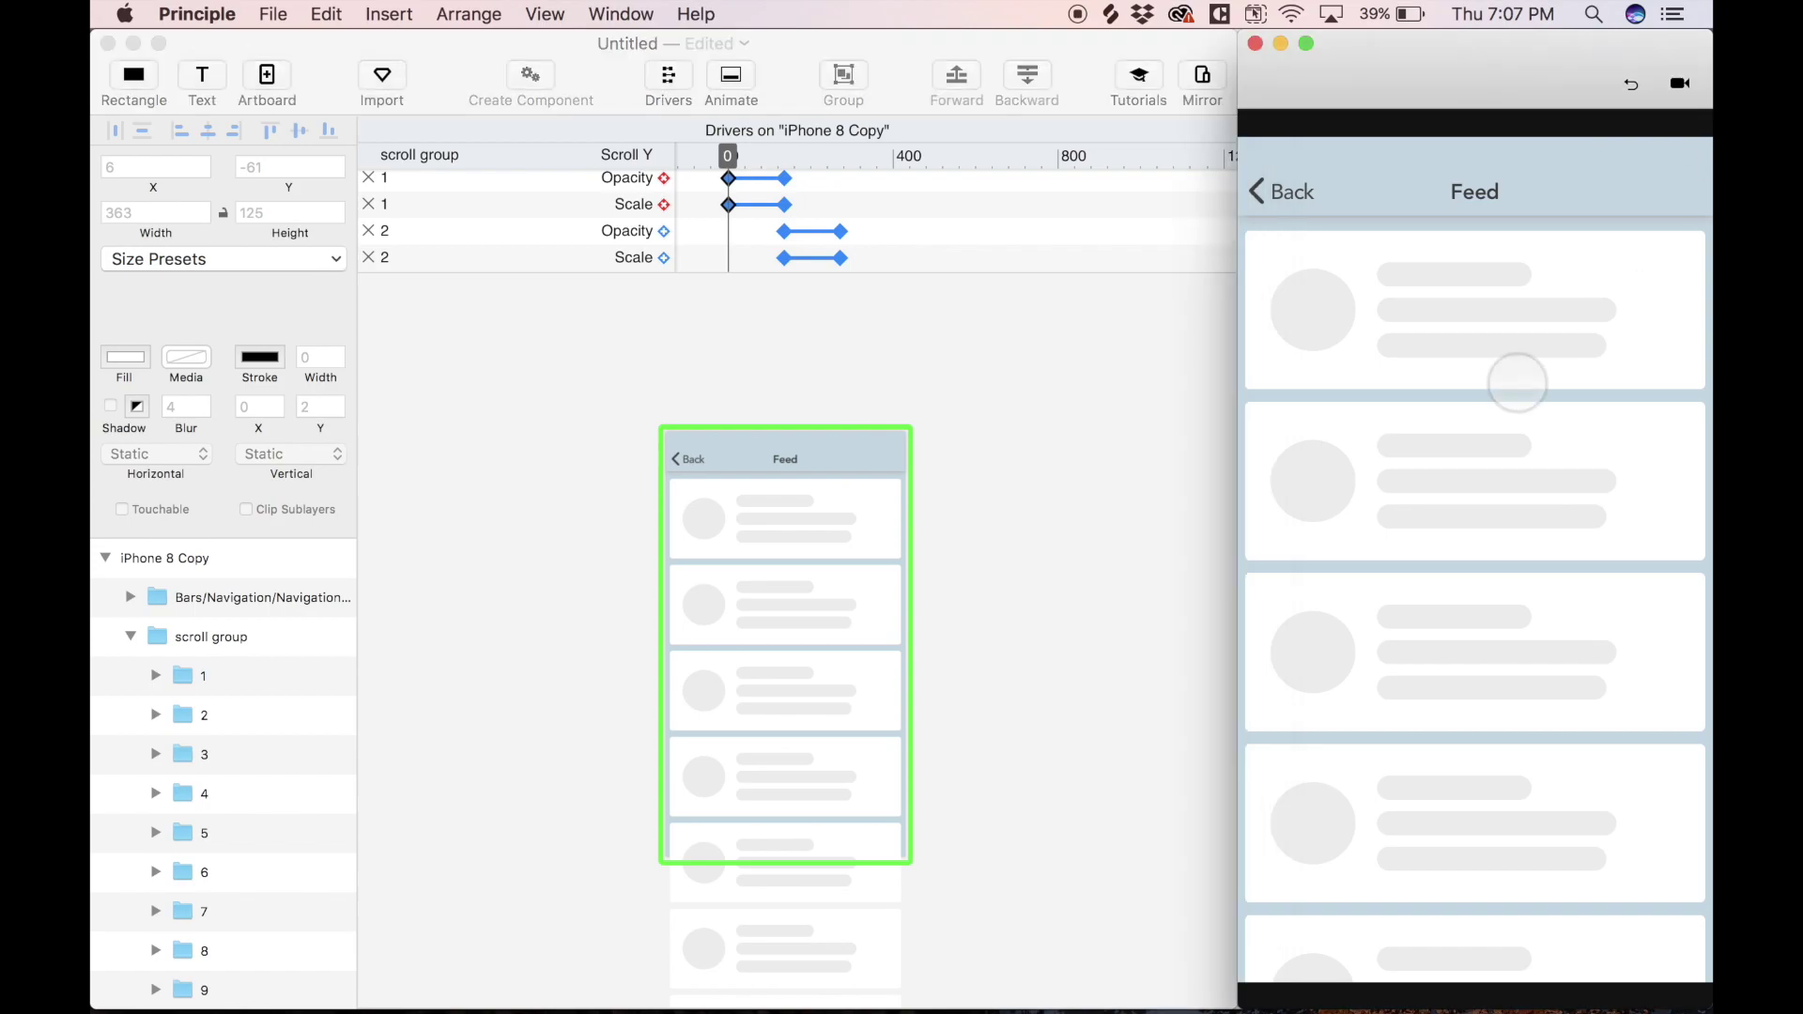
left_click_drag(1475, 689, 1458, 625)
- Enlarge the drivers area to show the keyframes of cards 1 to 5 and scrub the scroll position from 0 to 135
left_click(878, 290)
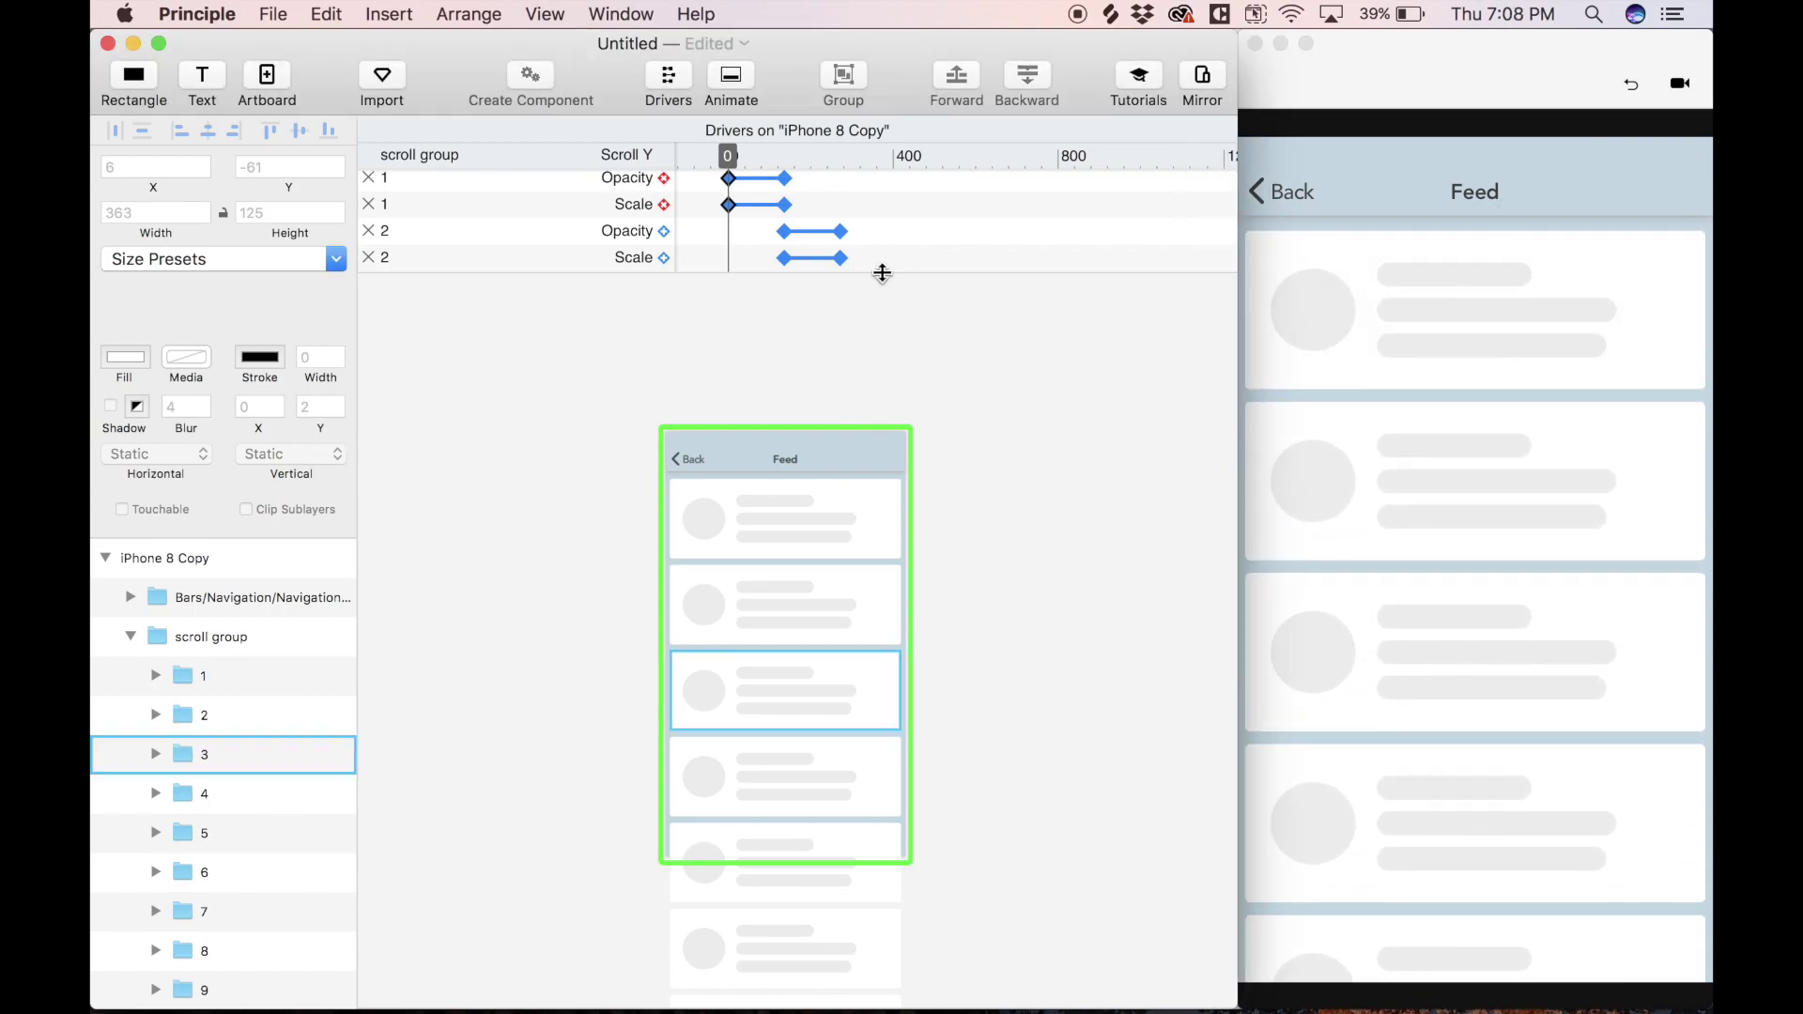
left_click_drag(877, 272, 862, 445)
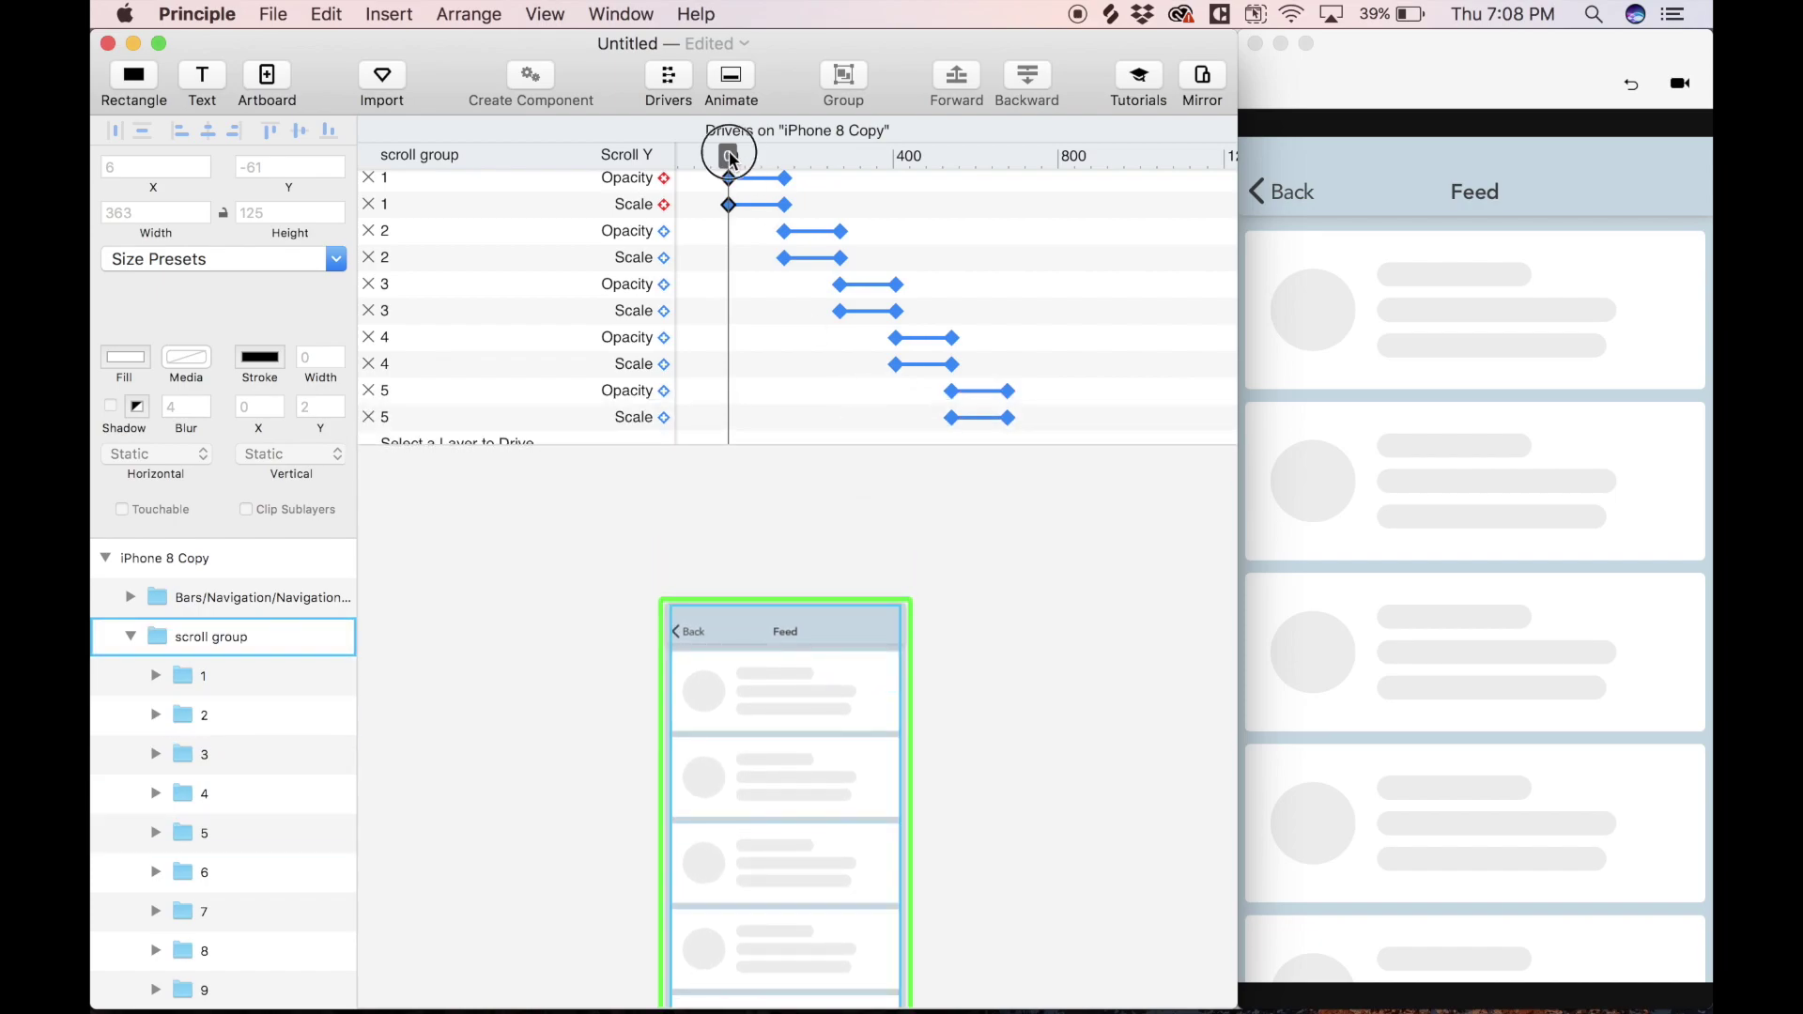
left_click_drag(730, 157, 785, 160)
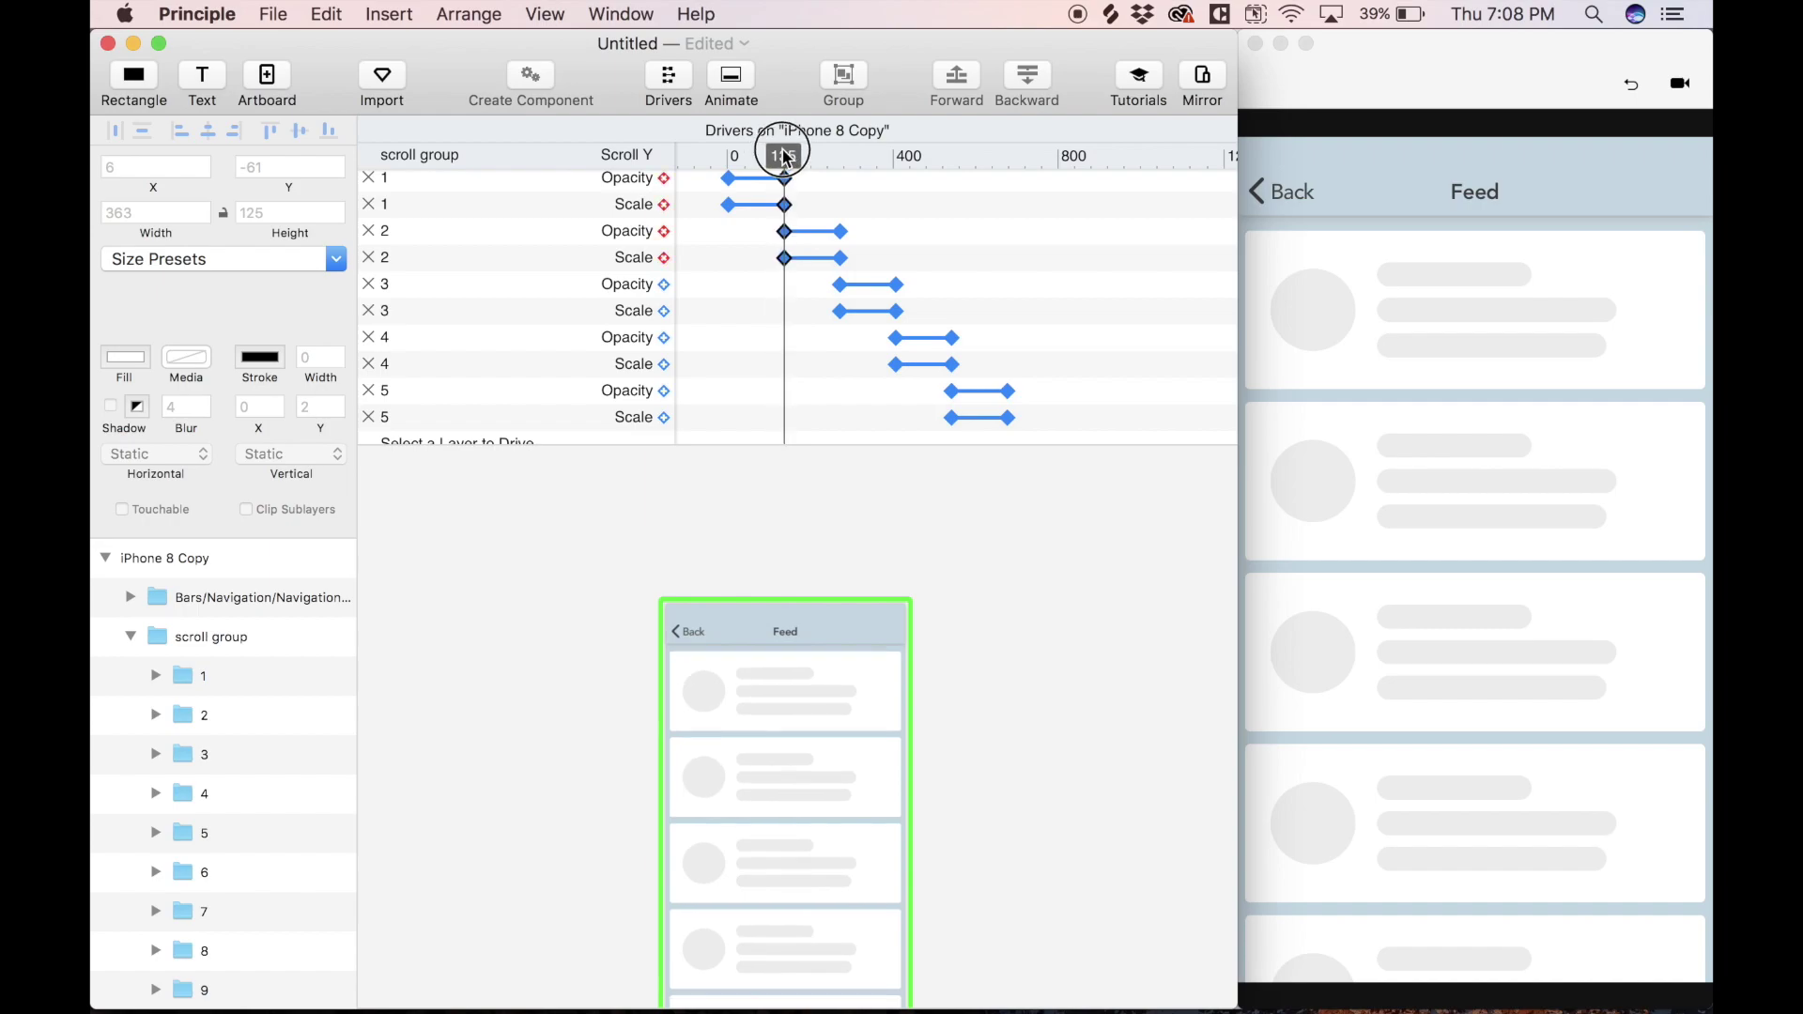